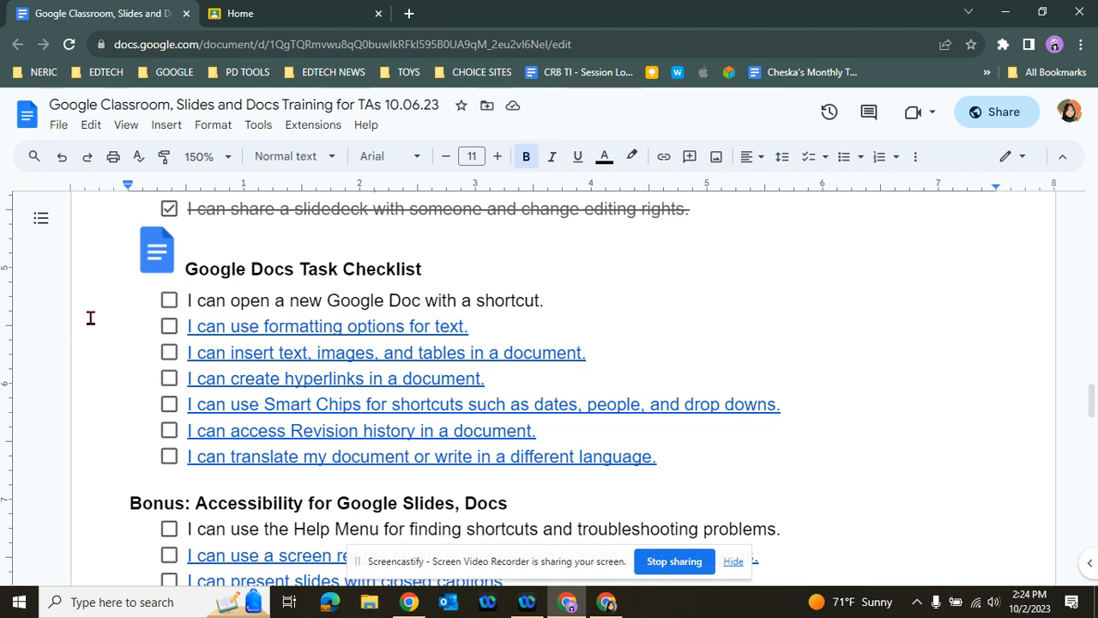
- Check off the Google Docs checklist items for opening a new Doc, formatting text, and inserting text, images, and tables
left_click(169, 300)
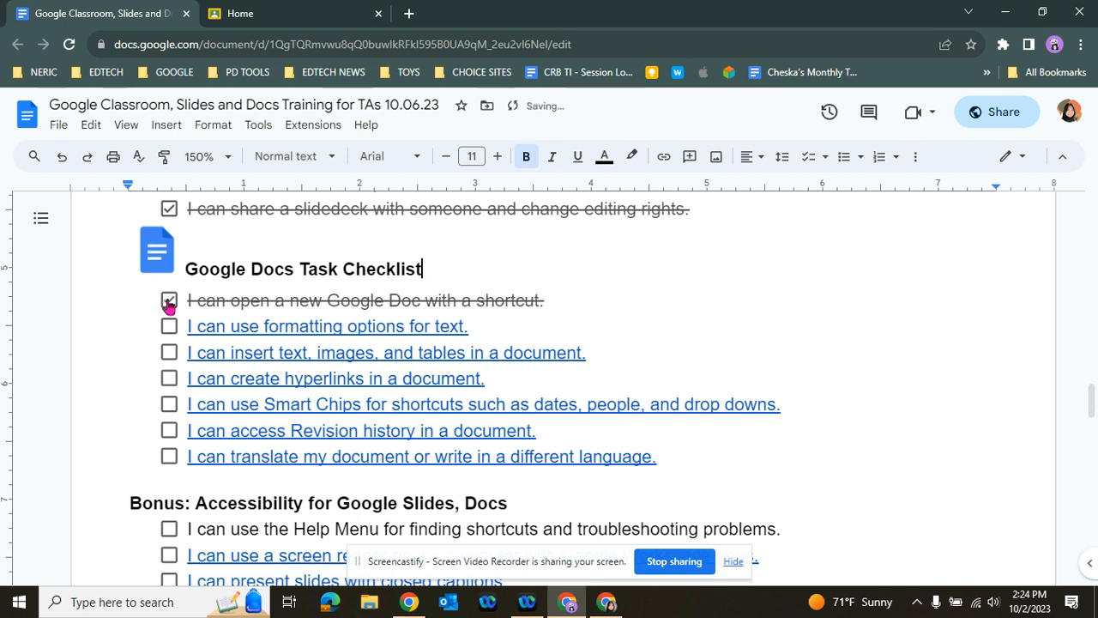
left_click(169, 352)
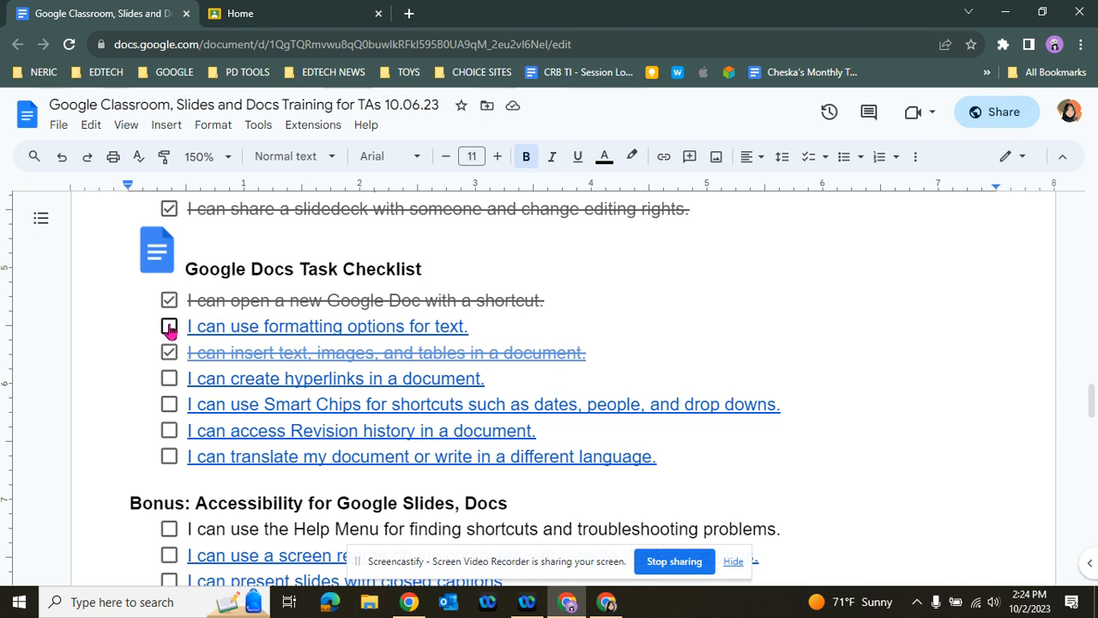
left_click(169, 328)
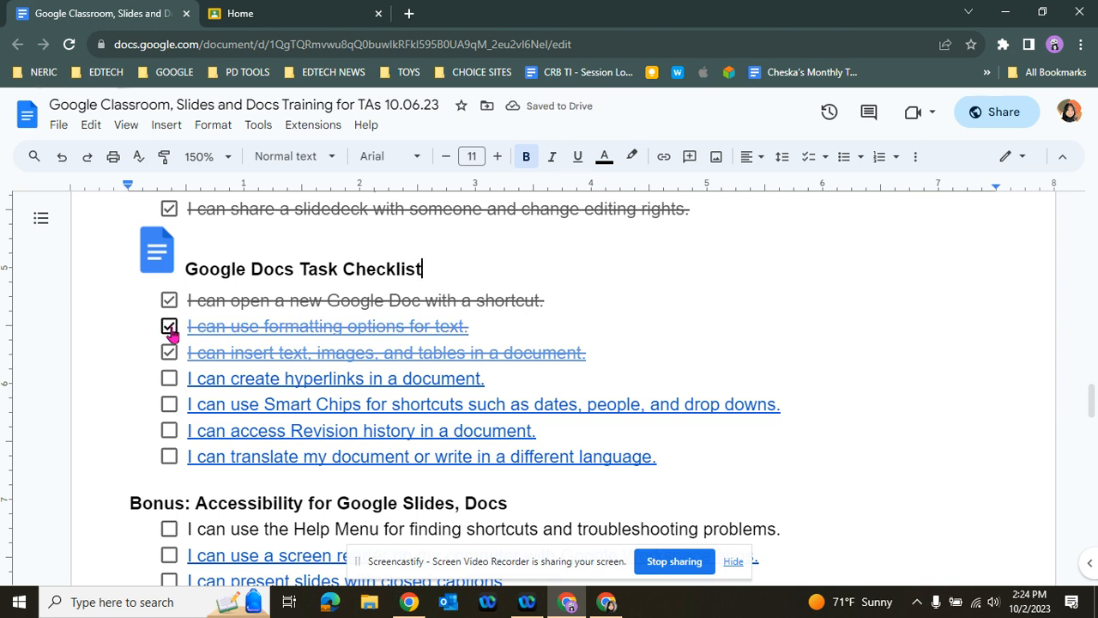
- Switch to Google Classroom and open the Google Docs home page from the Google apps
left_click(308, 15)
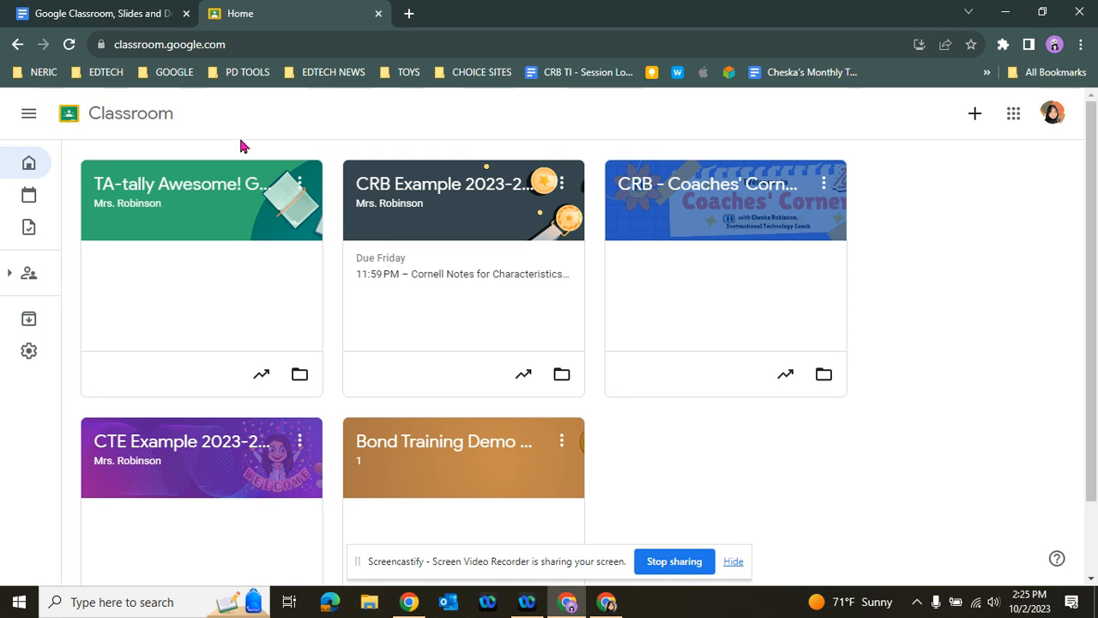
left_click(1013, 129)
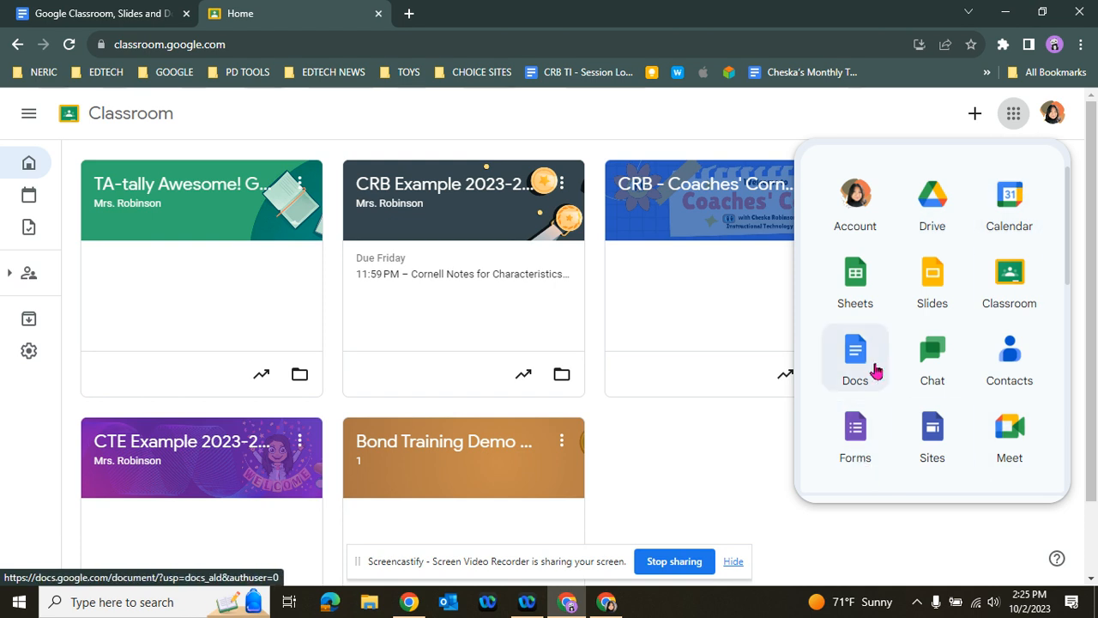
left_click(874, 371)
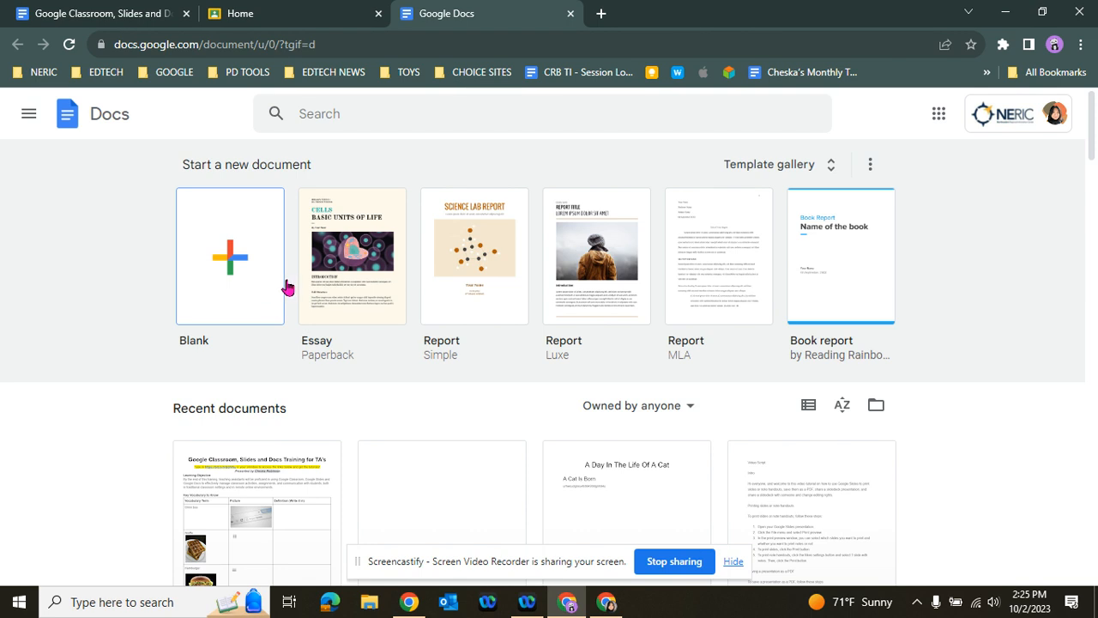
- Look through the General templates in the template gallery, and return to the Docs home page
left_click(831, 180)
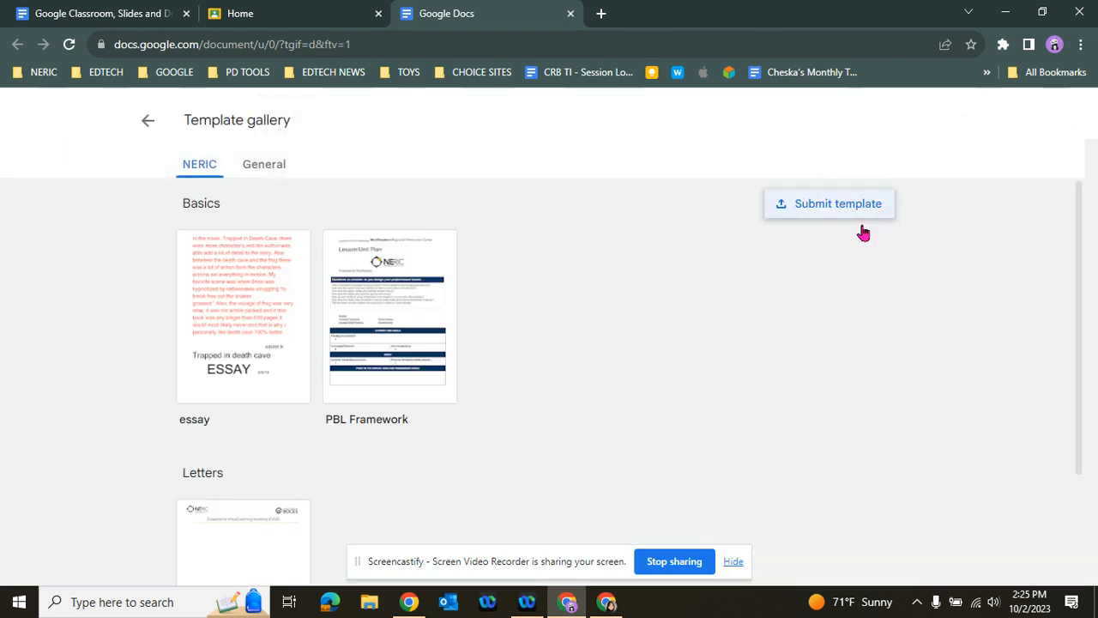
left_click(267, 162)
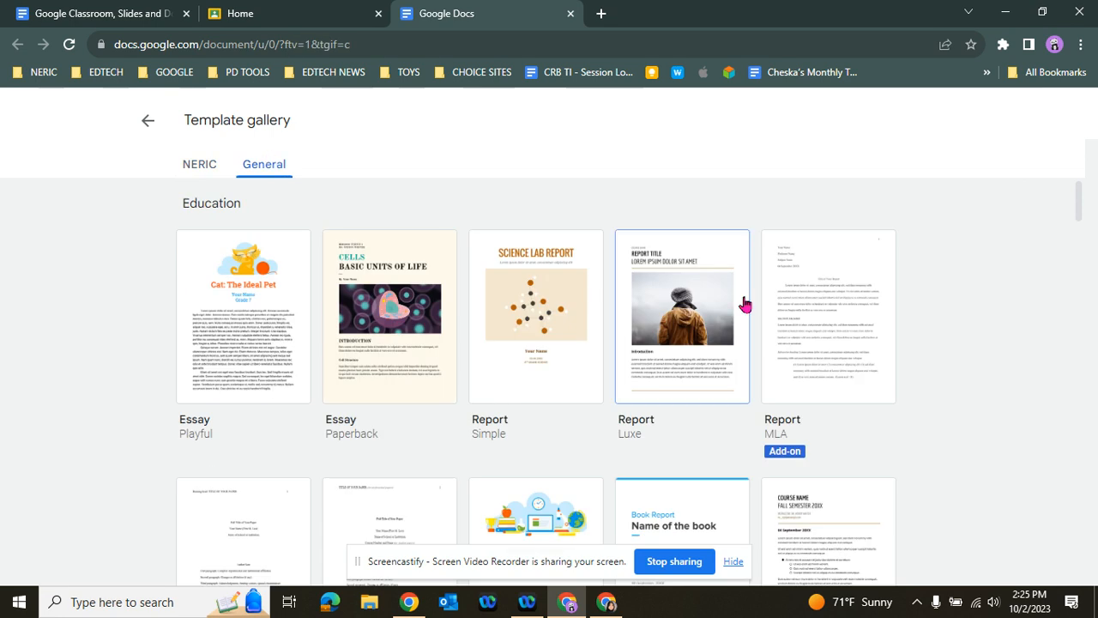
left_click(148, 124)
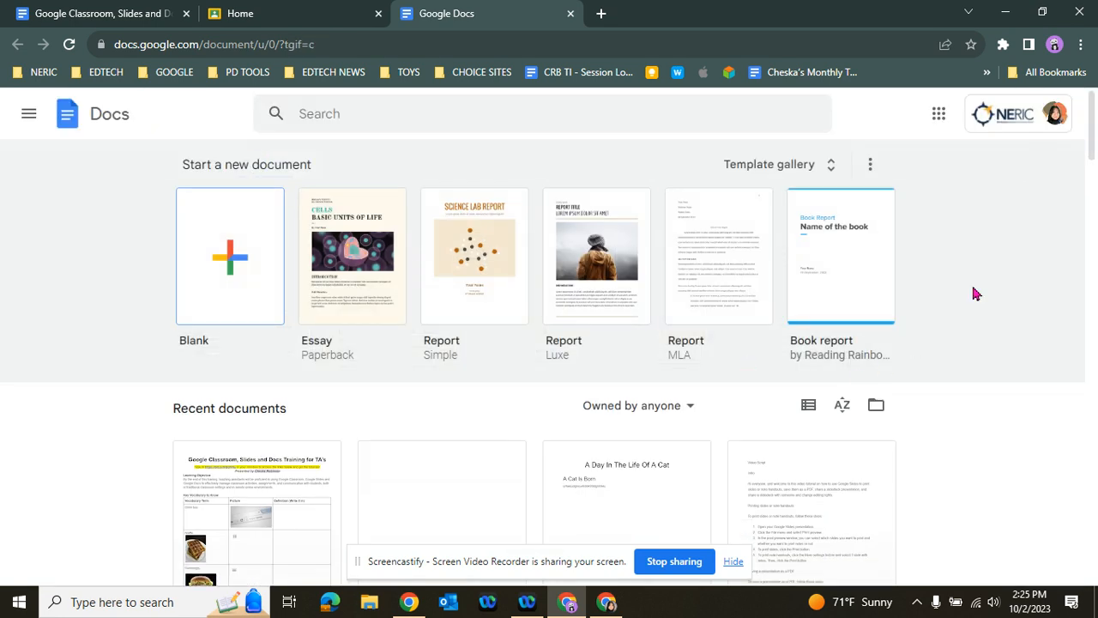
- Examine the recent documents and the ownership filter options on the Docs home page
scroll(977, 291, "down", 1)
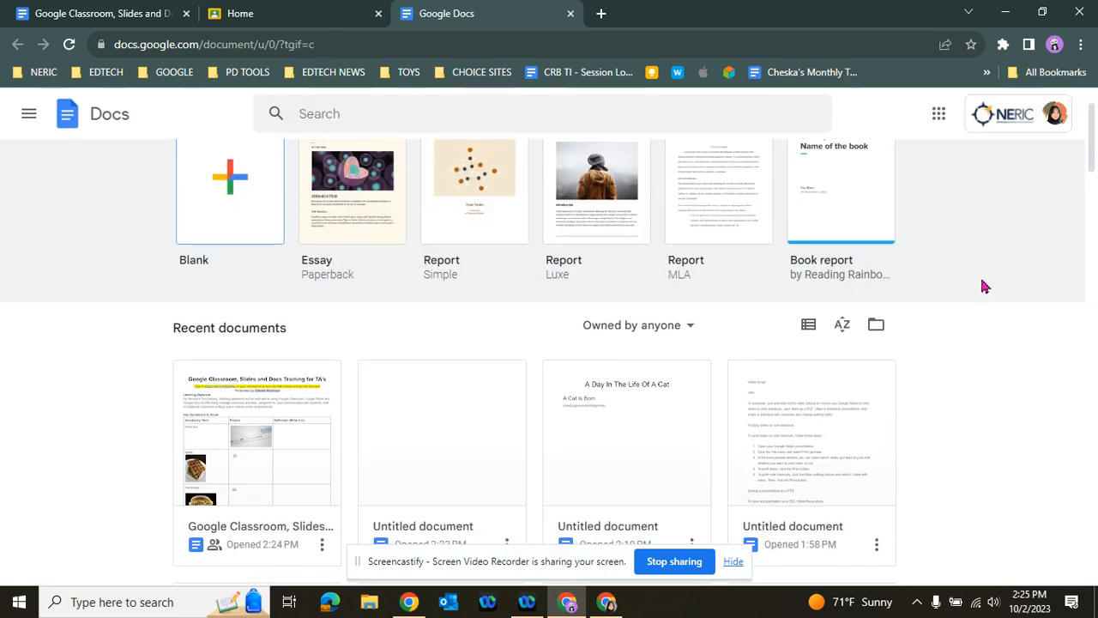
scroll(1000, 320, "down", 1)
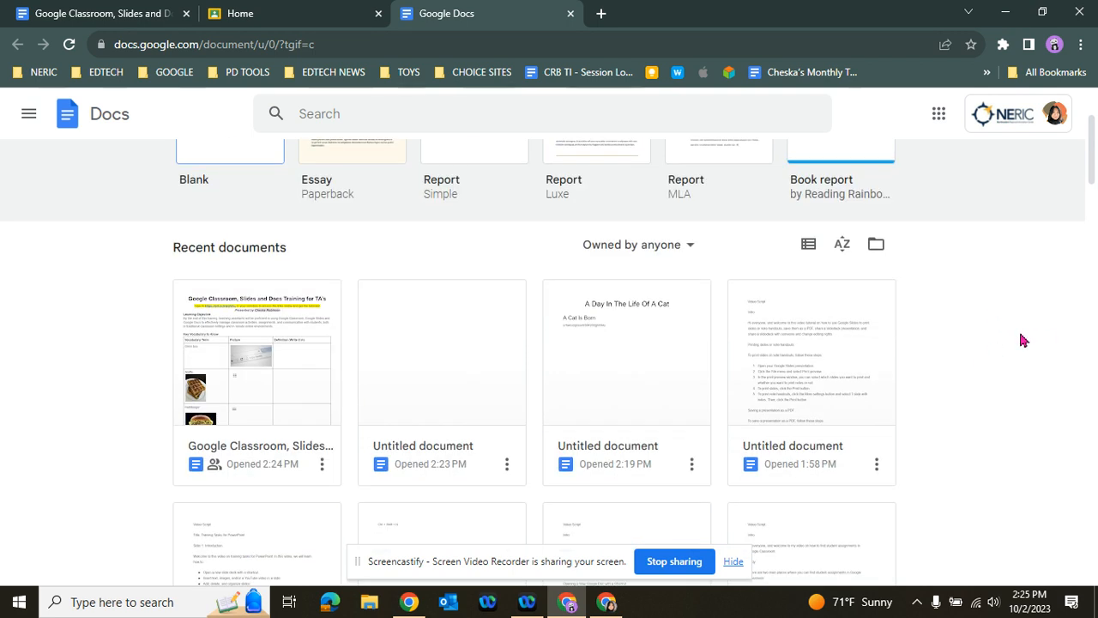
scroll(983, 335, "up", 2)
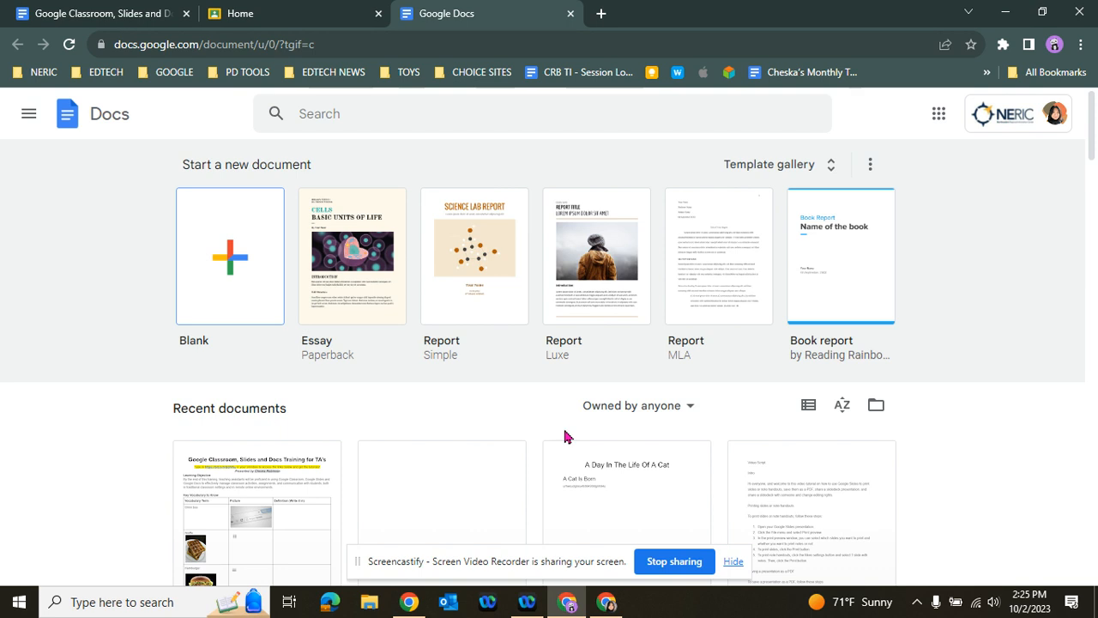
scroll(994, 336, "down", 1)
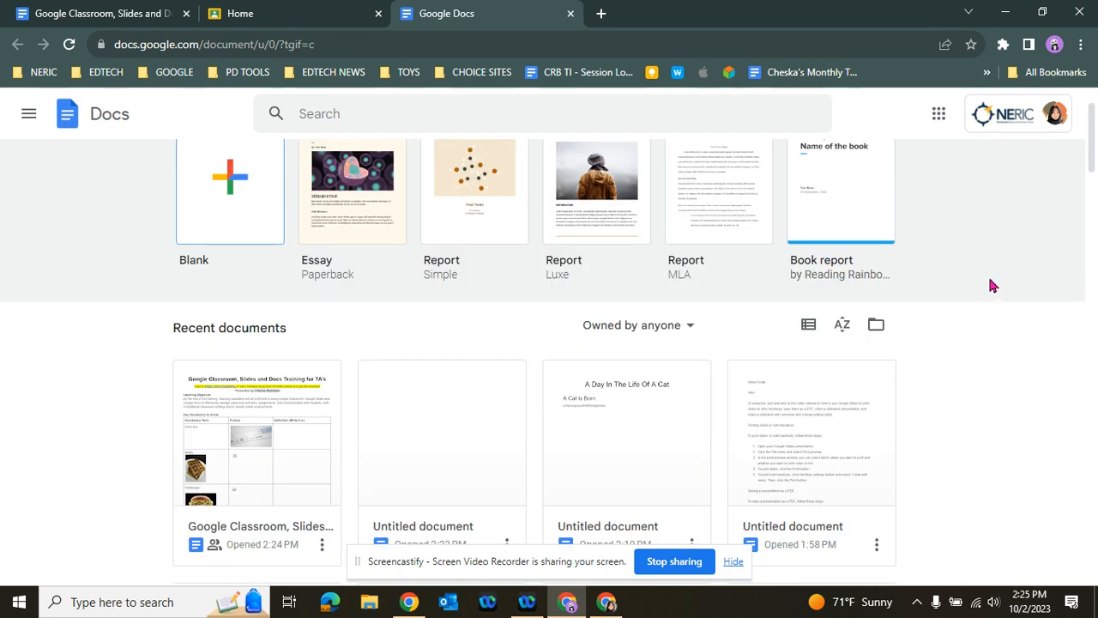
scroll(987, 288, "down", 1)
left_click(691, 247)
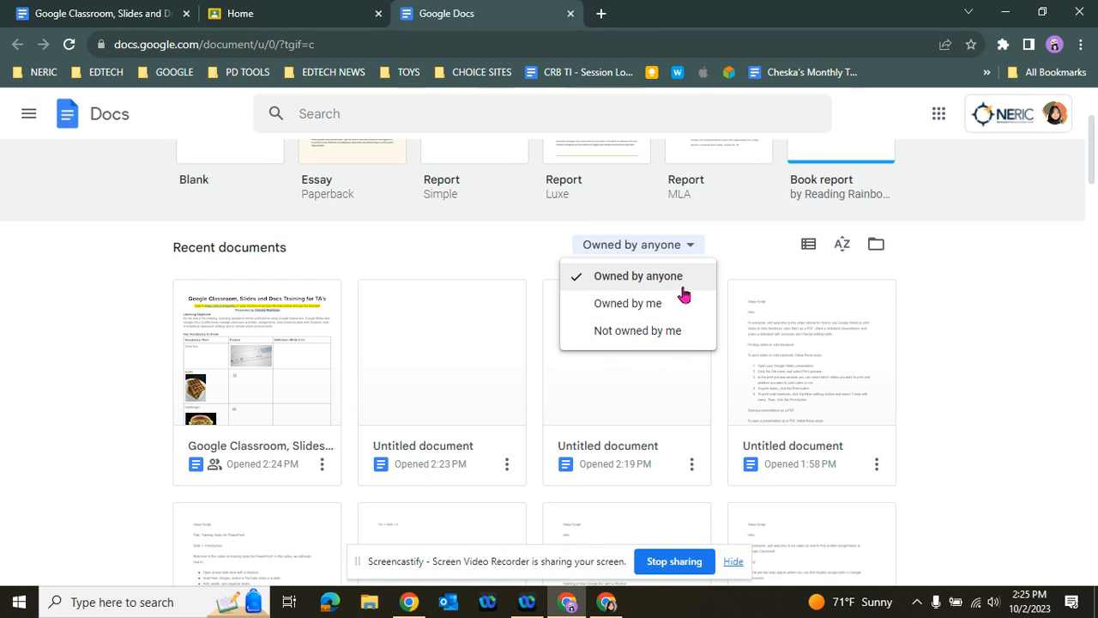
- Show the documents as a list and sort them by title
left_click(809, 244)
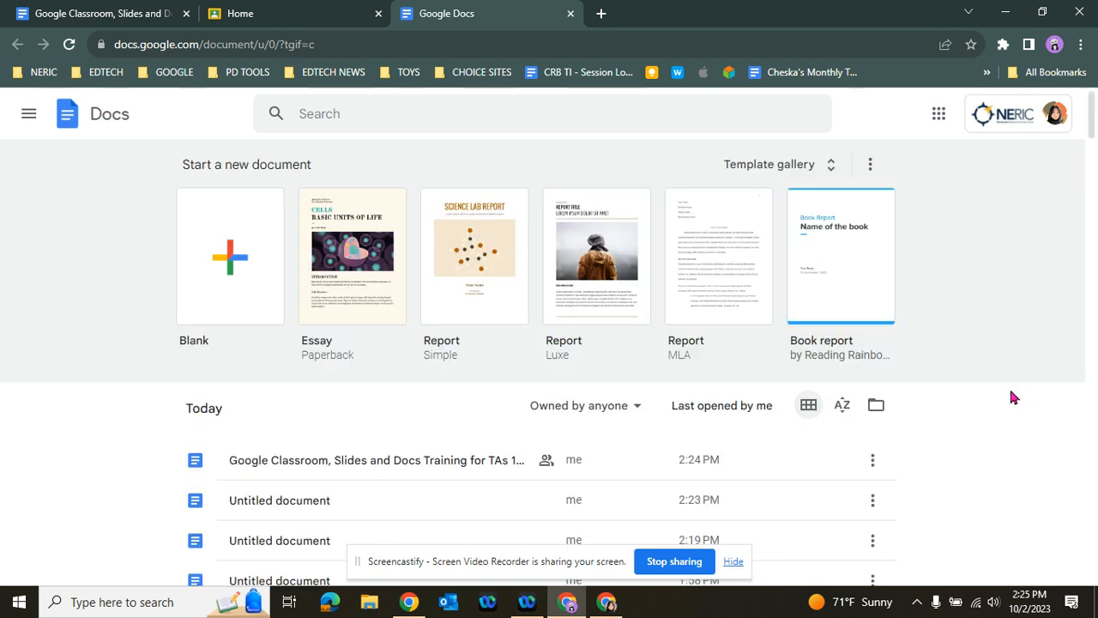
scroll(1018, 394, "down", 2)
left_click(845, 249)
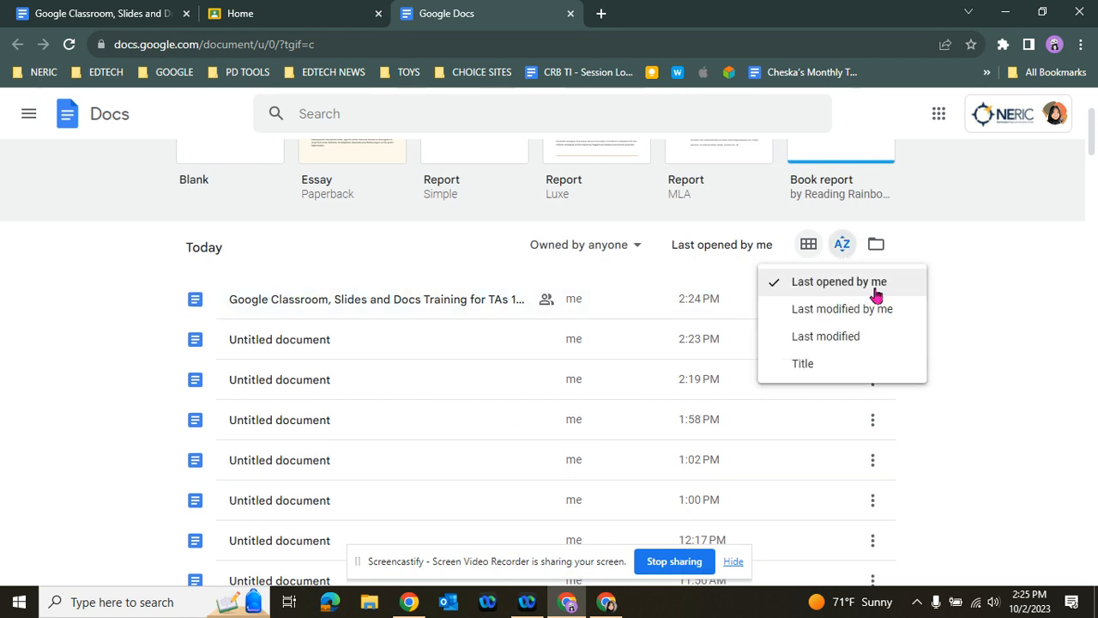
left_click(807, 365)
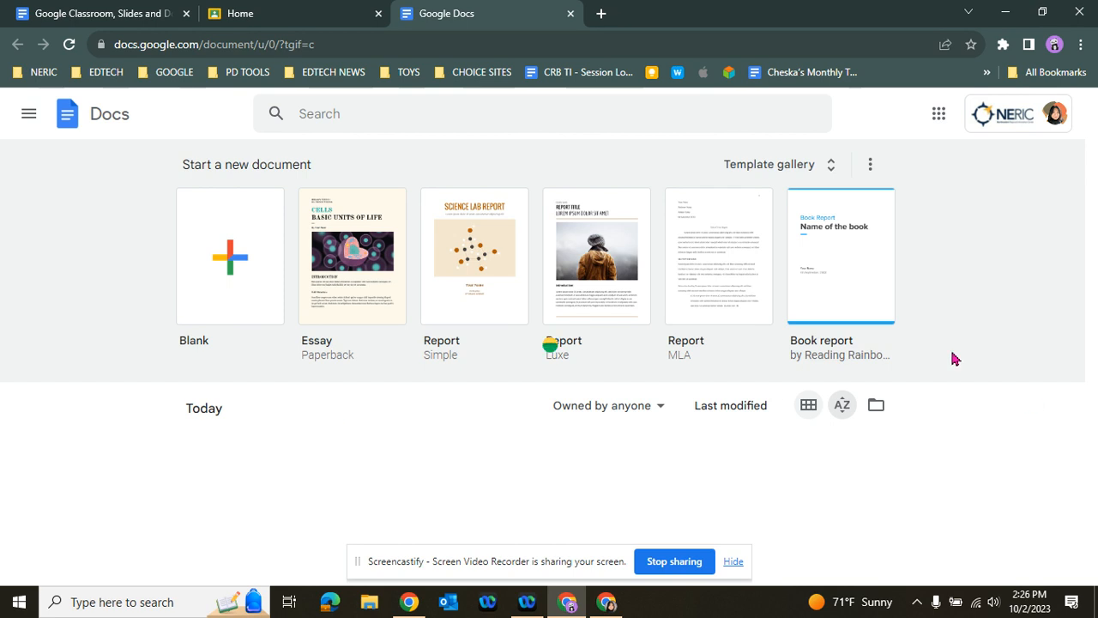
scroll(991, 347, "down", 2)
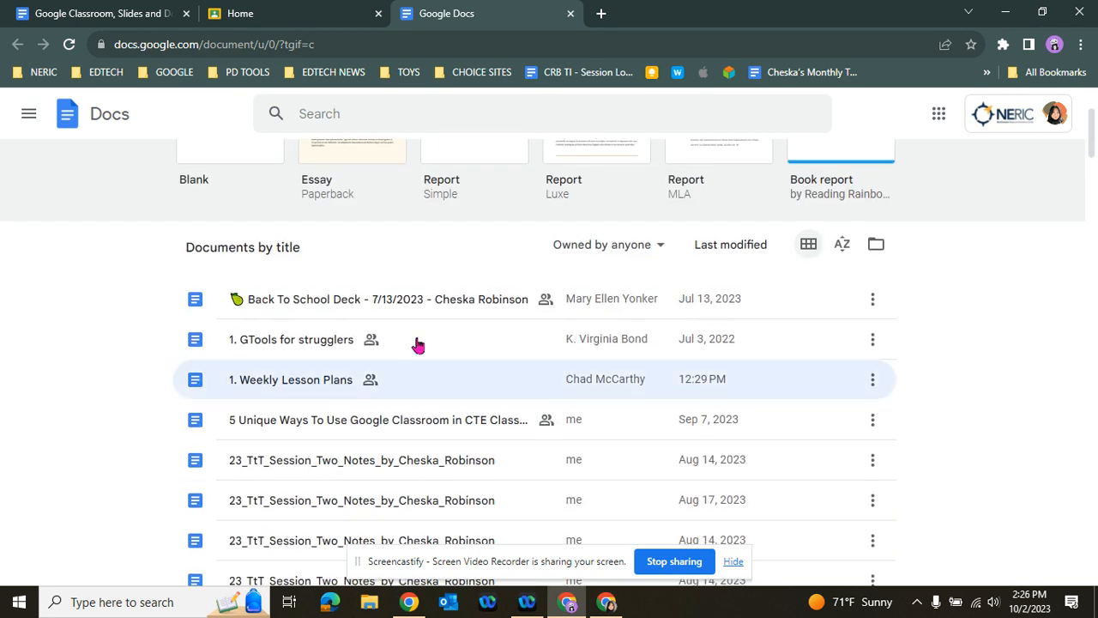
- View the recent files in the file picker and close it
left_click(877, 245)
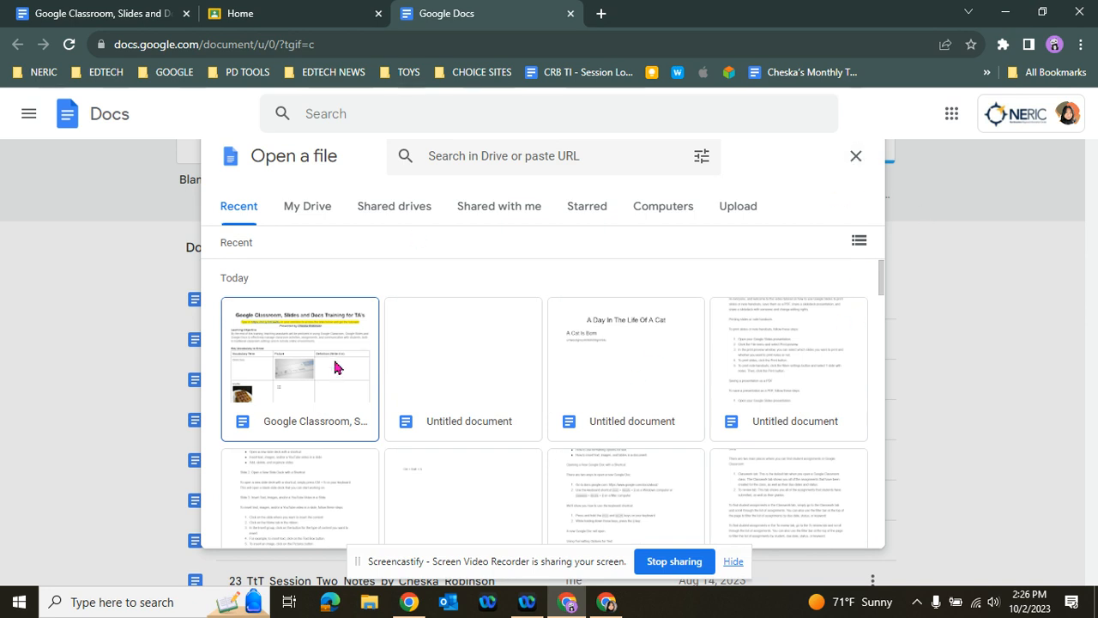
left_click(858, 157)
- Create a blank document from the Docs home page, and another in a new browser tab using the docs.new address
scroll(979, 356, "up", 3)
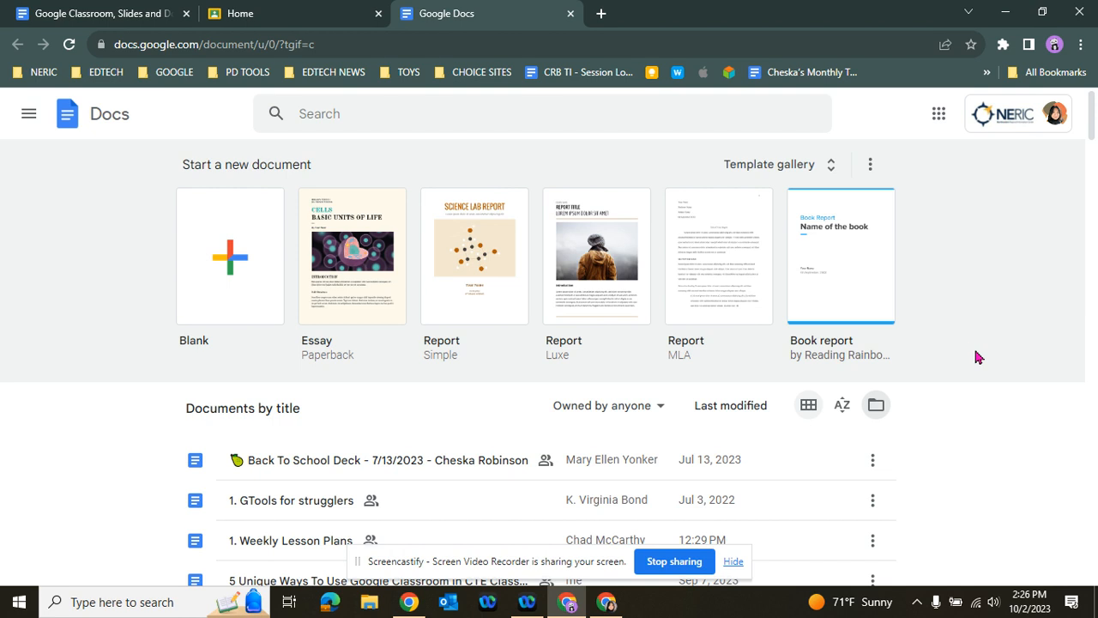
left_click(229, 279)
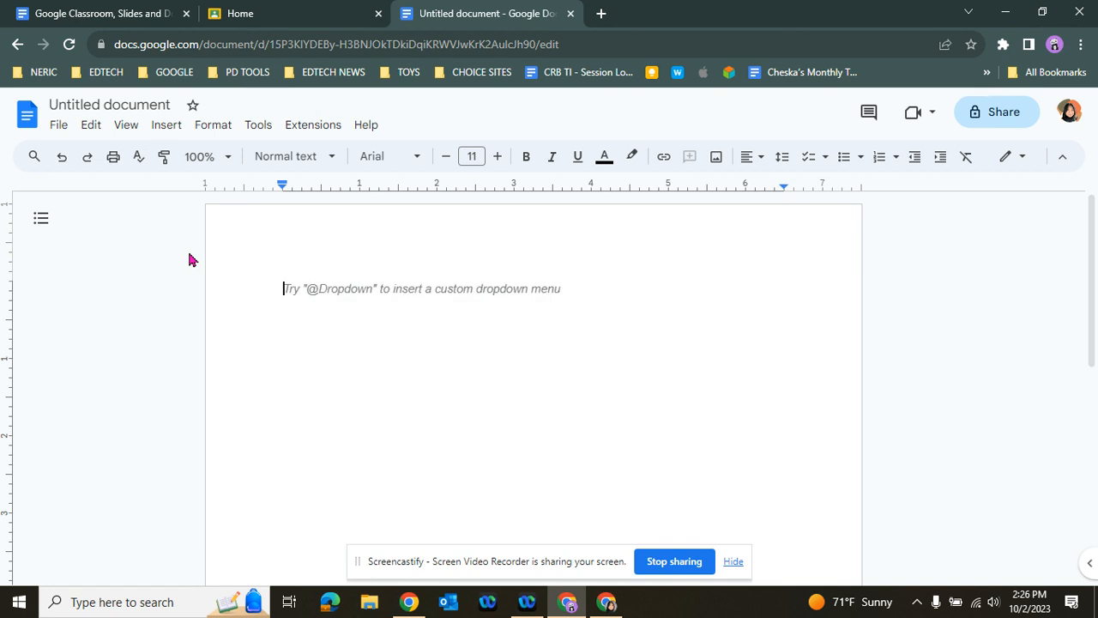
left_click(600, 13)
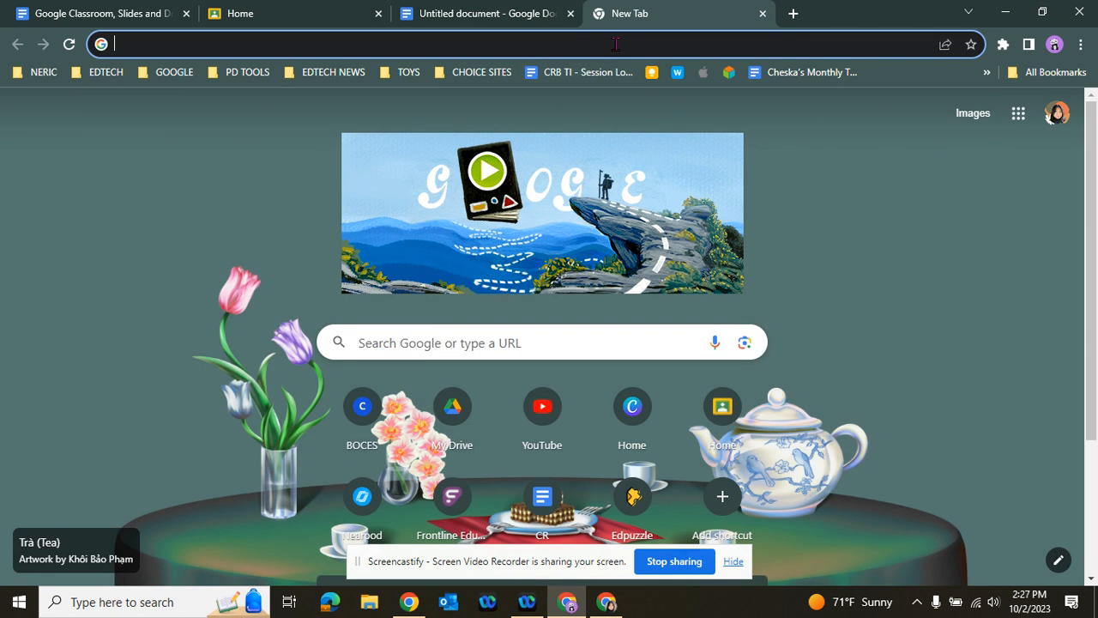
type("docs.new")
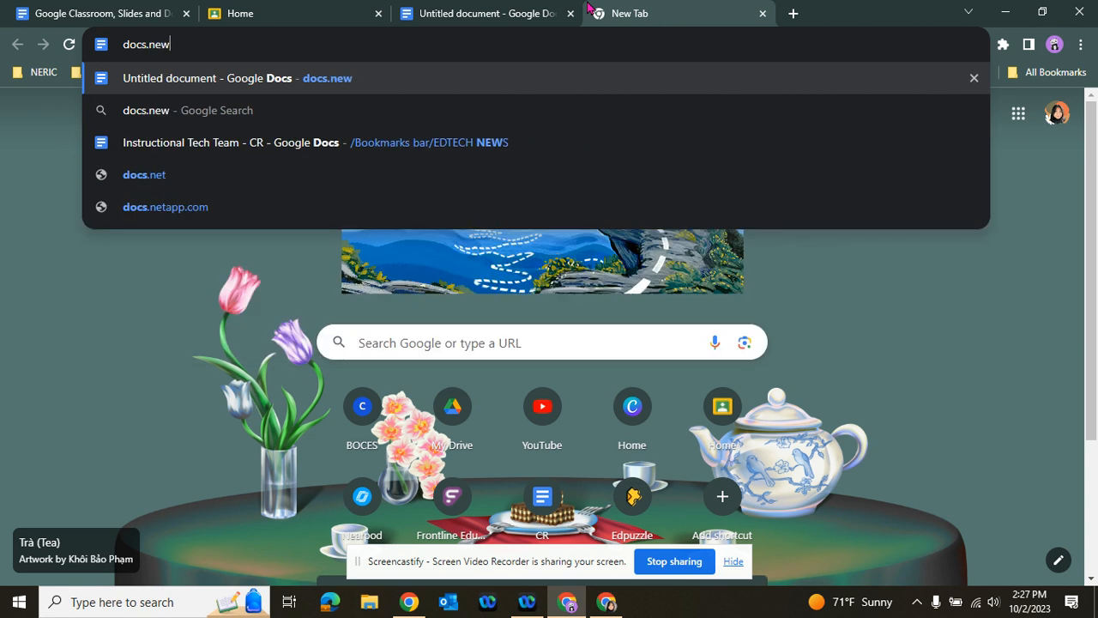
key("Return")
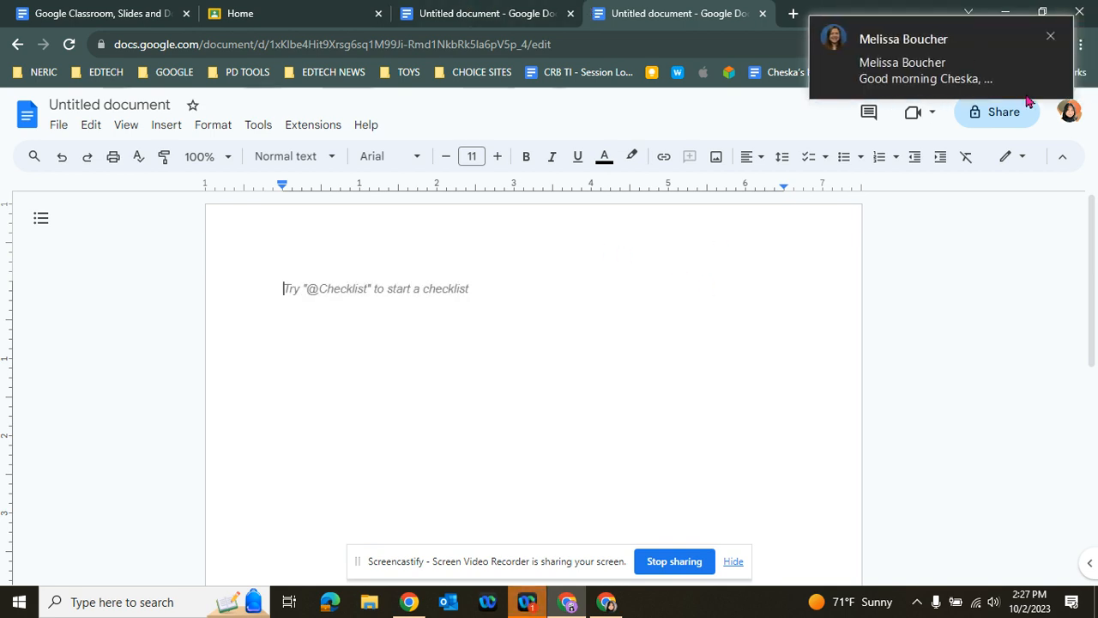
left_click(1050, 36)
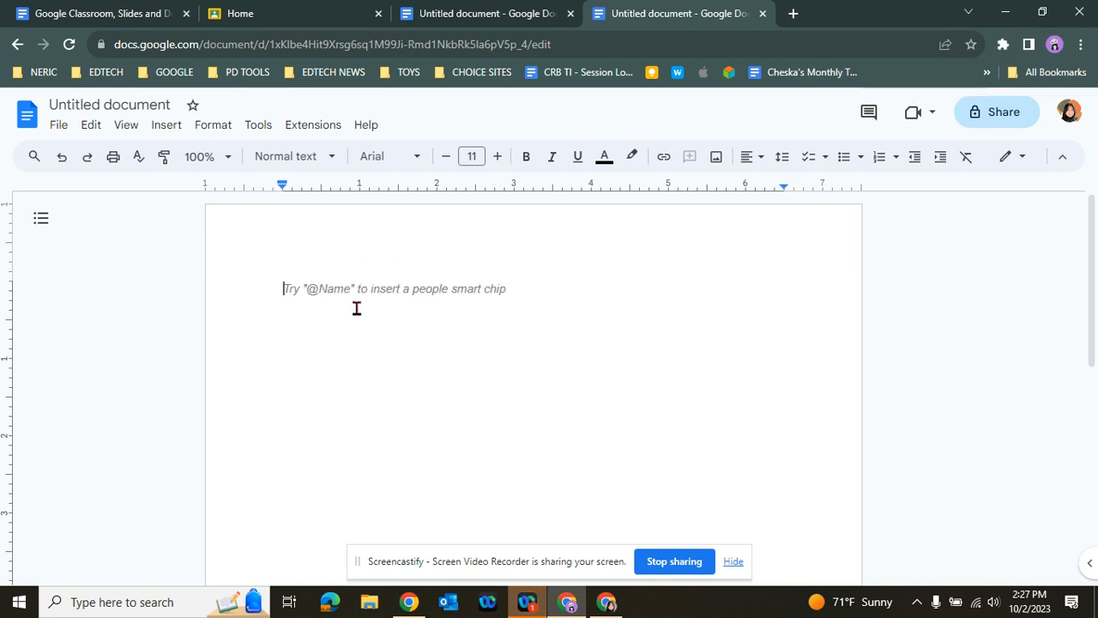
- Apply the Title paragraph style to the first line of the empty document
left_click(334, 165)
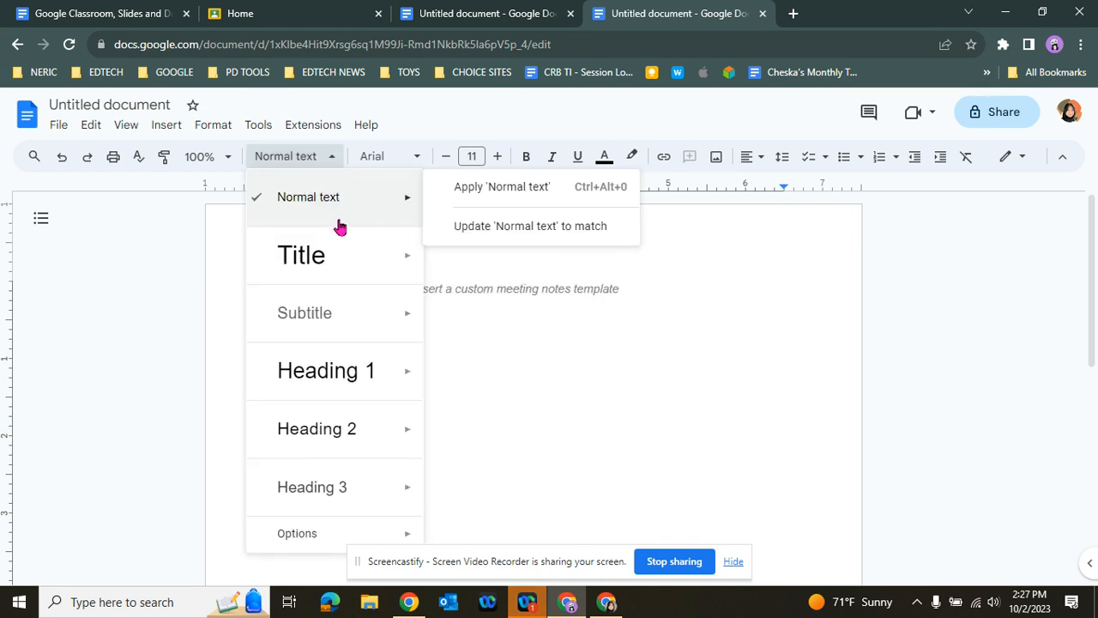
mouse_move(334, 255)
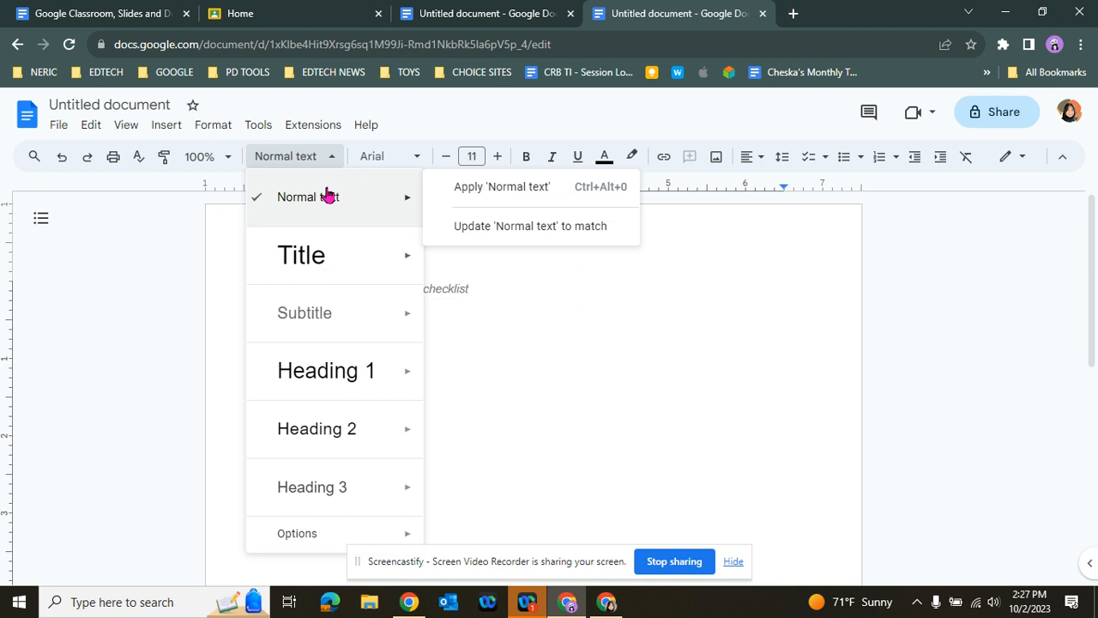
left_click(310, 256)
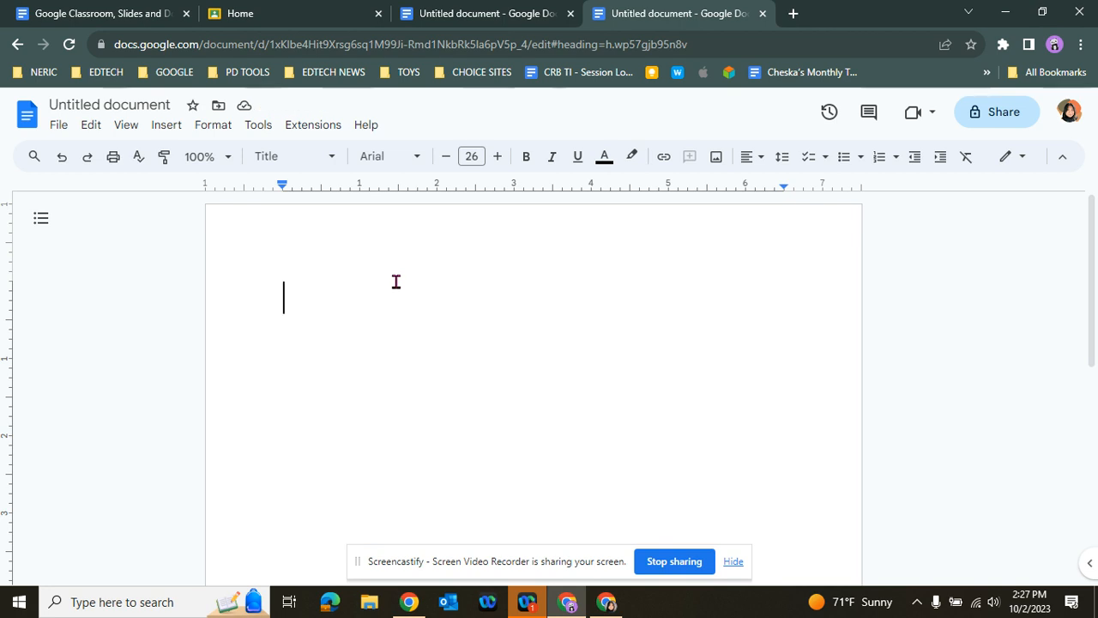
- Enter the title "A Day in the Life of George Washington" and start a new line below it
type("A")
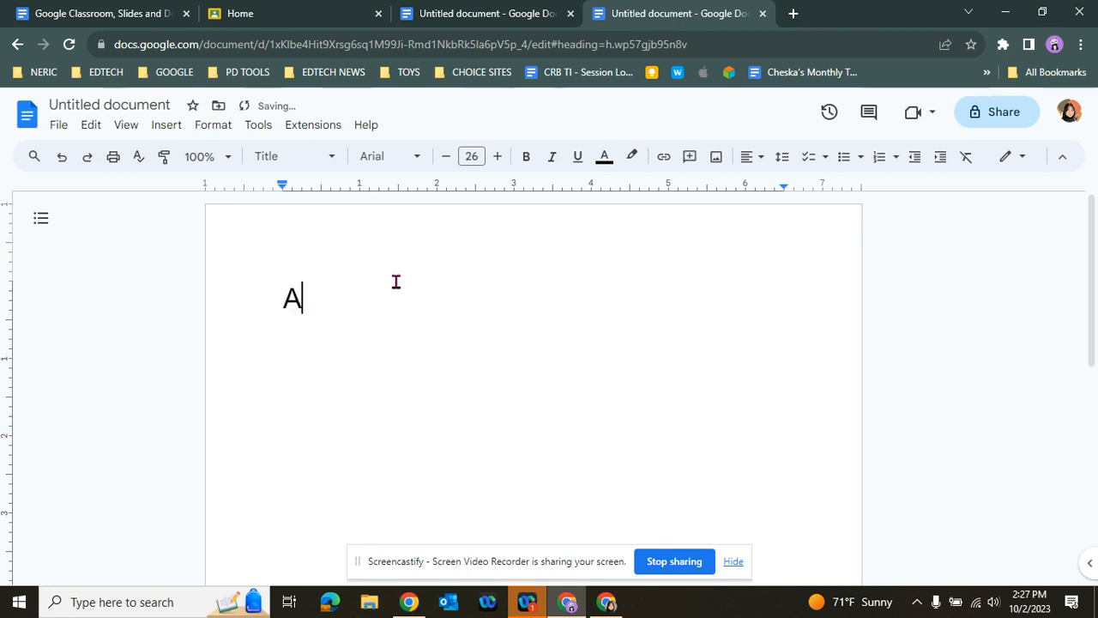
type(" Day in the LIfe o")
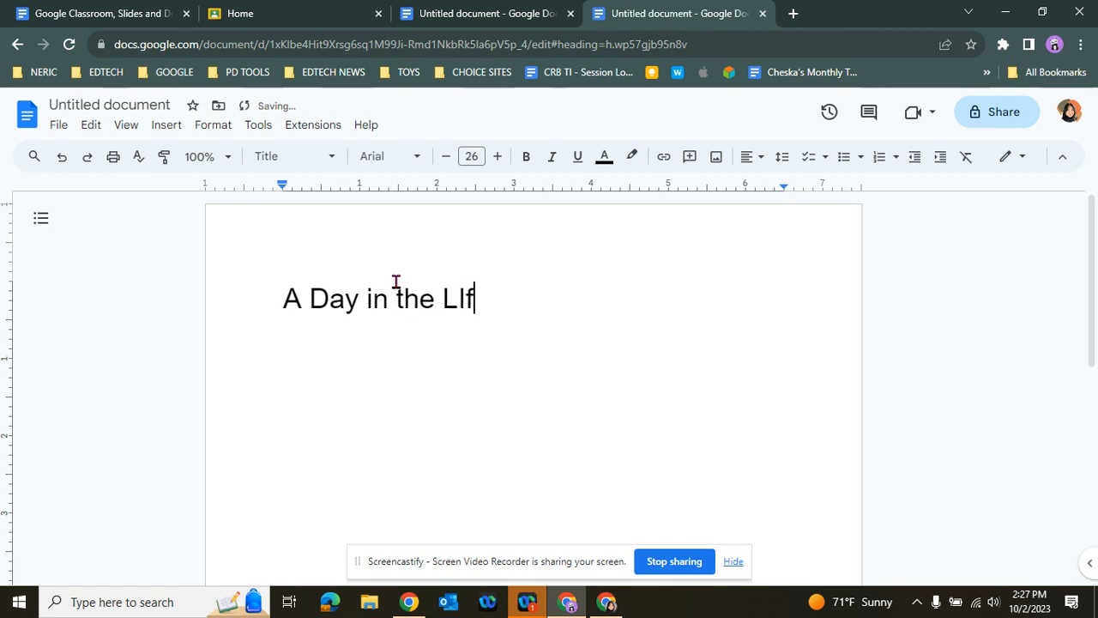
key("BackSpace")
key("BackSpace")
key("BackSpace")
key("BackSpace")
key("BackSpace")
type("ife of G")
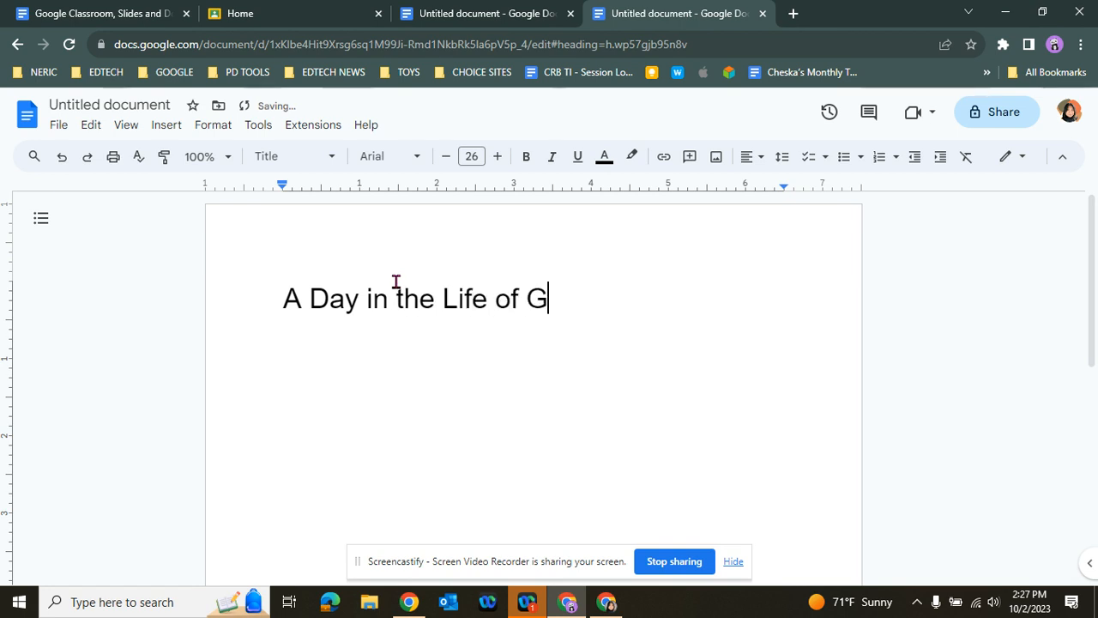
type("eorge Wa")
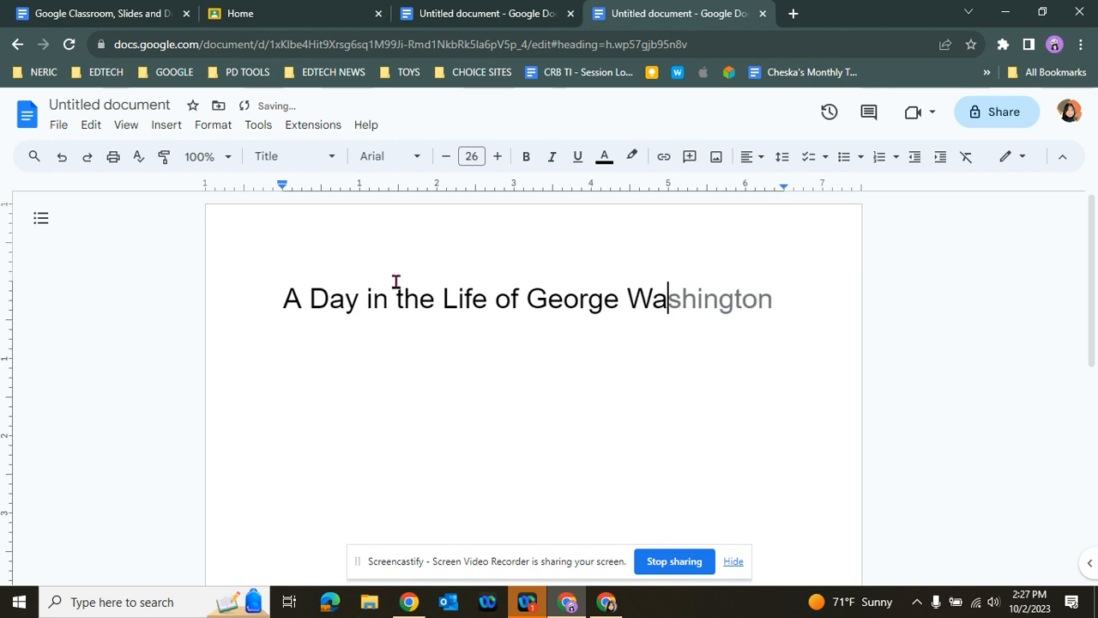
type("shington")
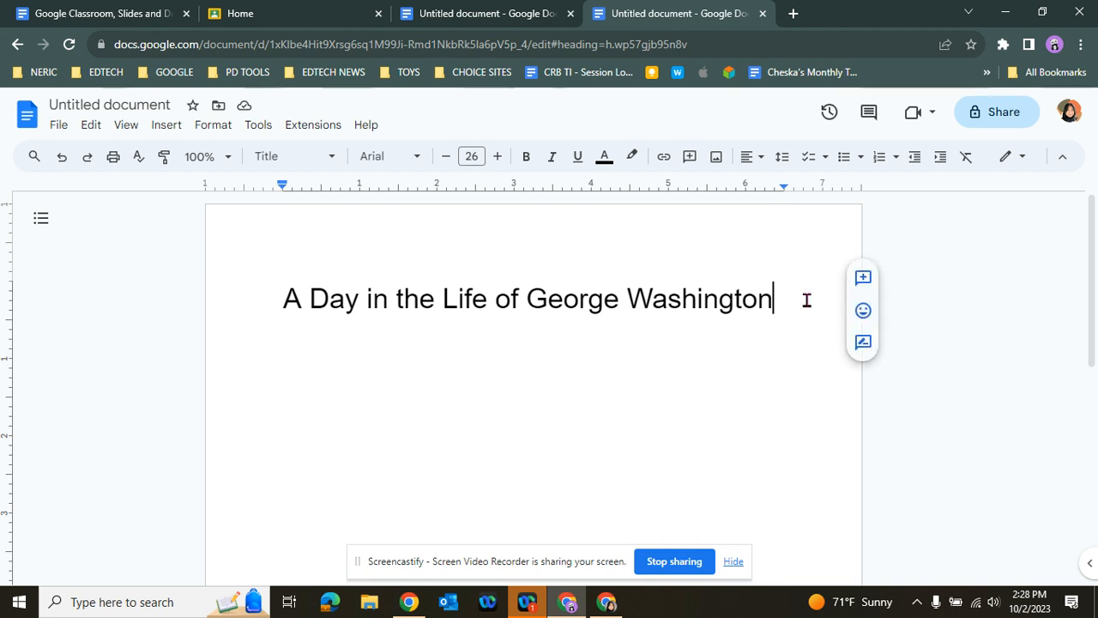
key("Return")
type("gygyg7y7hj")
key("BackSpace")
key("BackSpace")
key("BackSpace")
key("BackSpace")
key("BackSpace")
key("BackSpace")
key("BackSpace")
key("BackSpace")
key("BackSpace")
key("BackSpace")
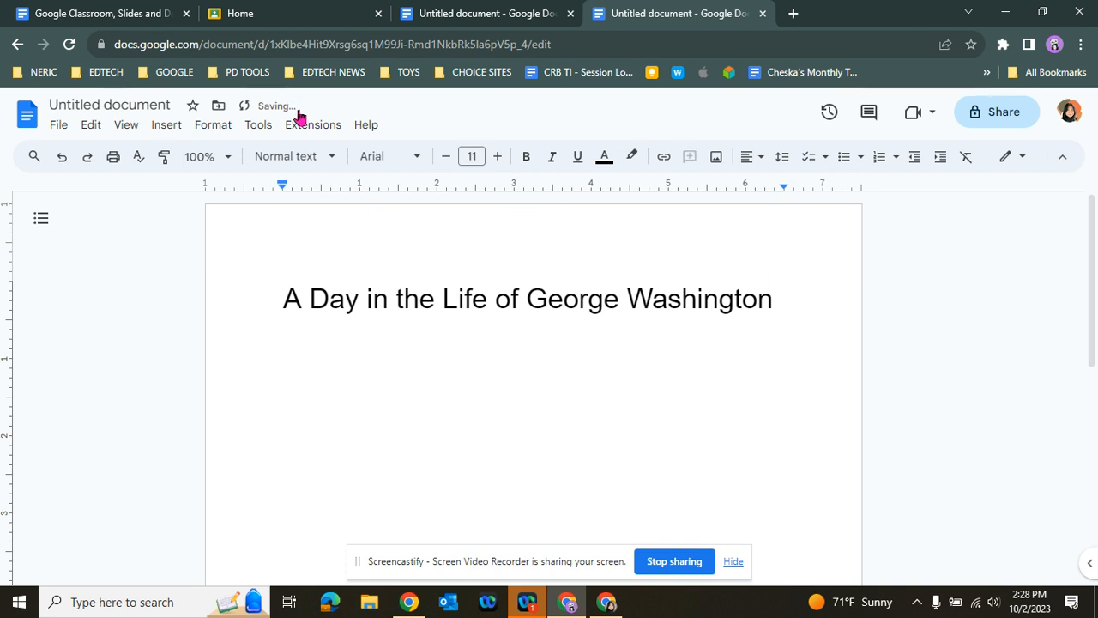
- Review the available paragraph styles and apply Subtitle to the empty line below the title
left_click(333, 160)
mouse_move(357, 260)
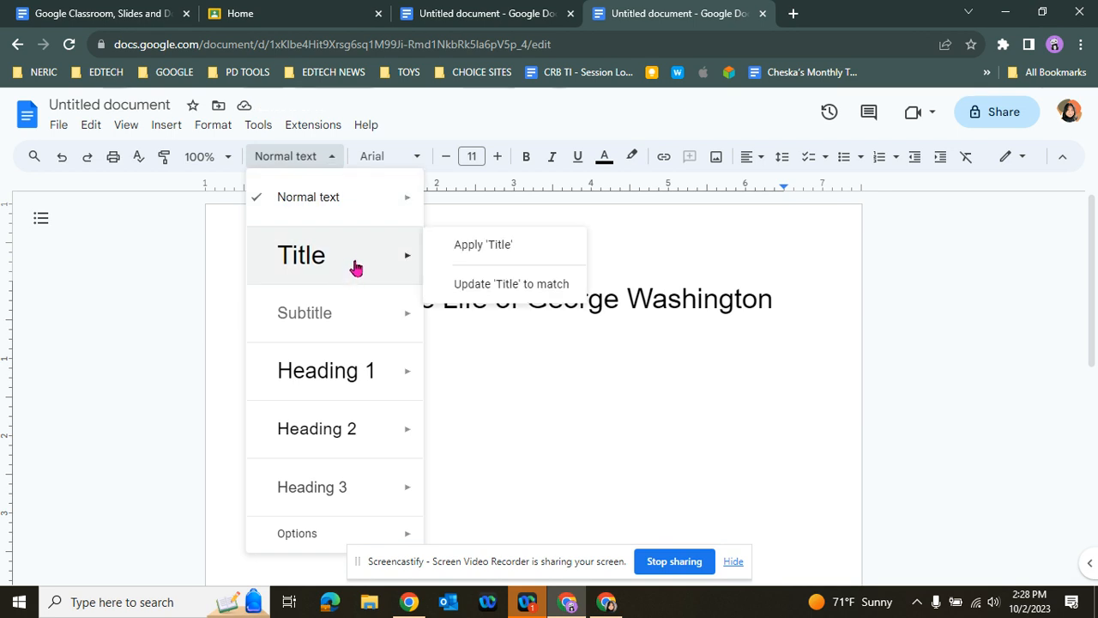
mouse_move(361, 385)
mouse_move(357, 428)
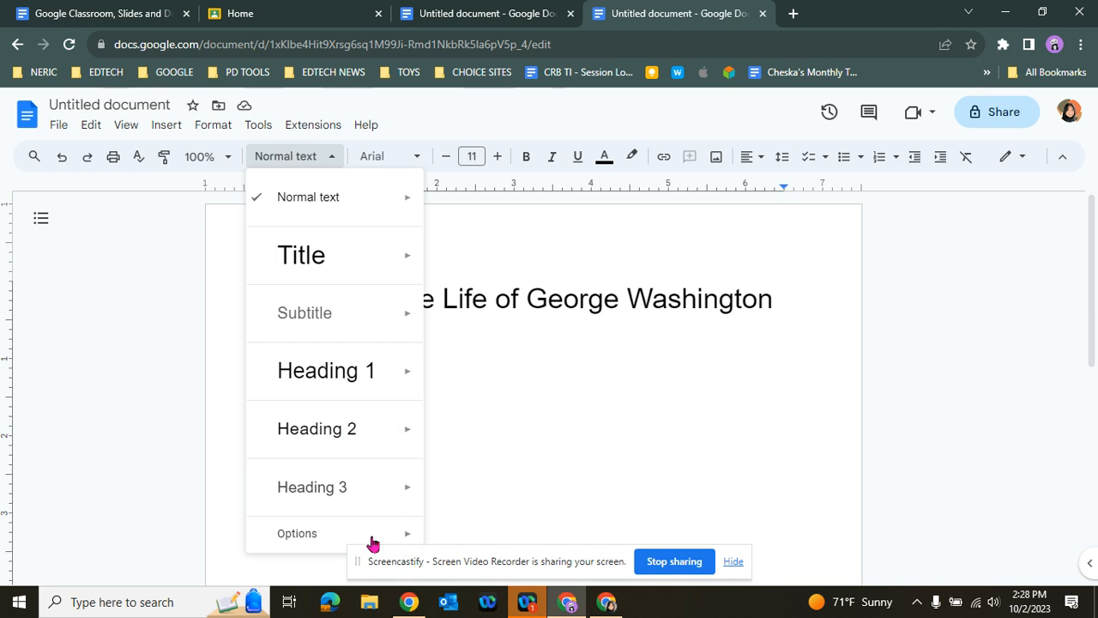
mouse_move(290, 540)
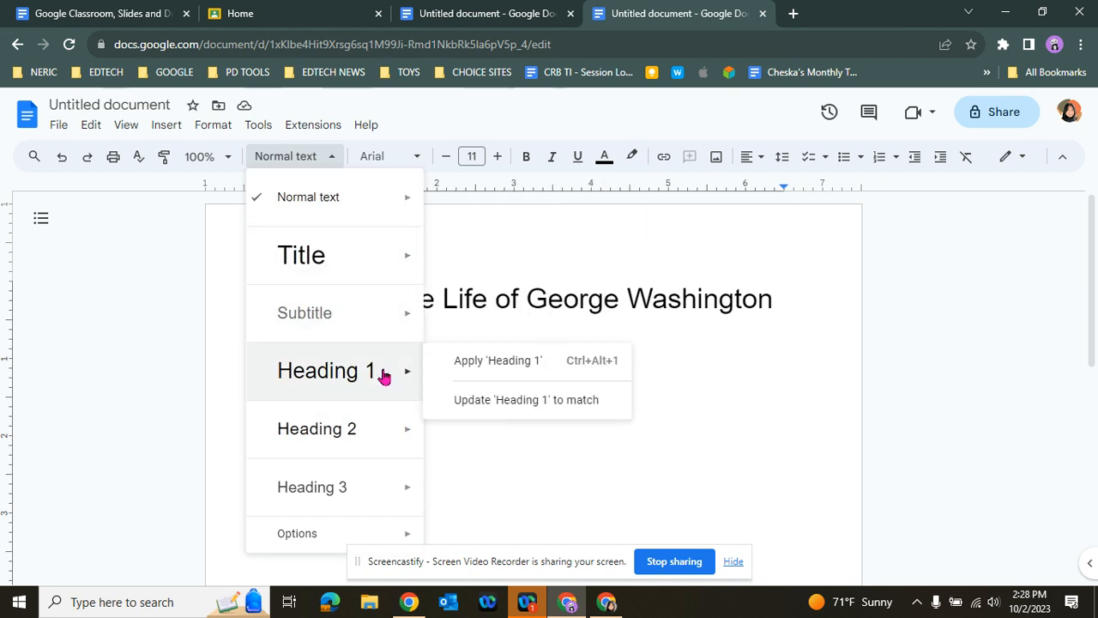
left_click(361, 317)
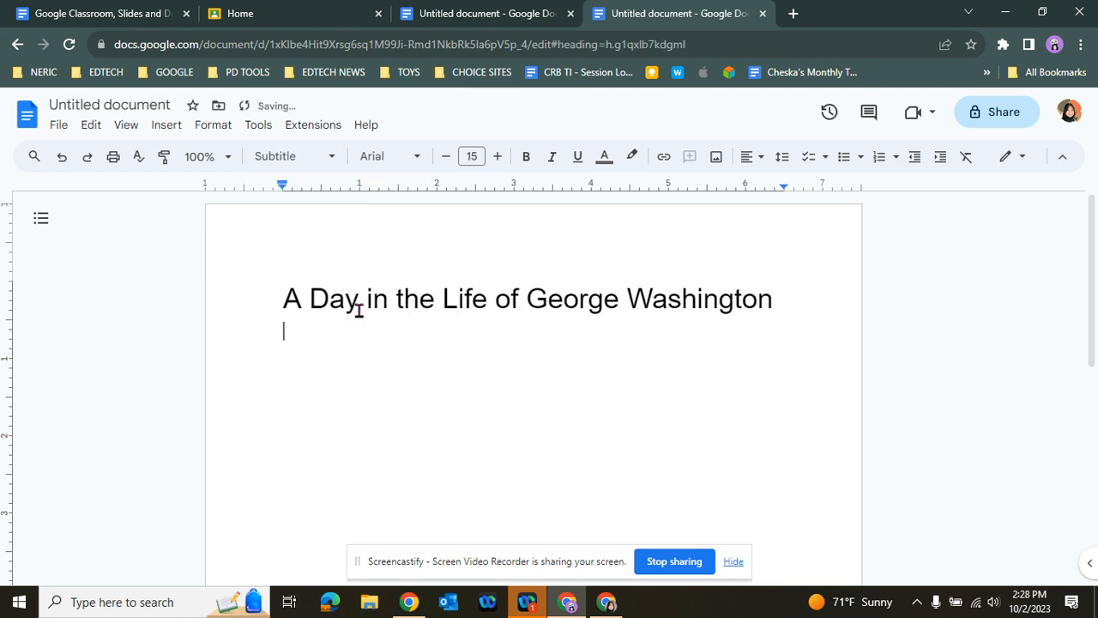
- Enter "The Day I chopped down the cherry tree" on the subtitle line below the title
left_click(373, 320)
key("shift+End")
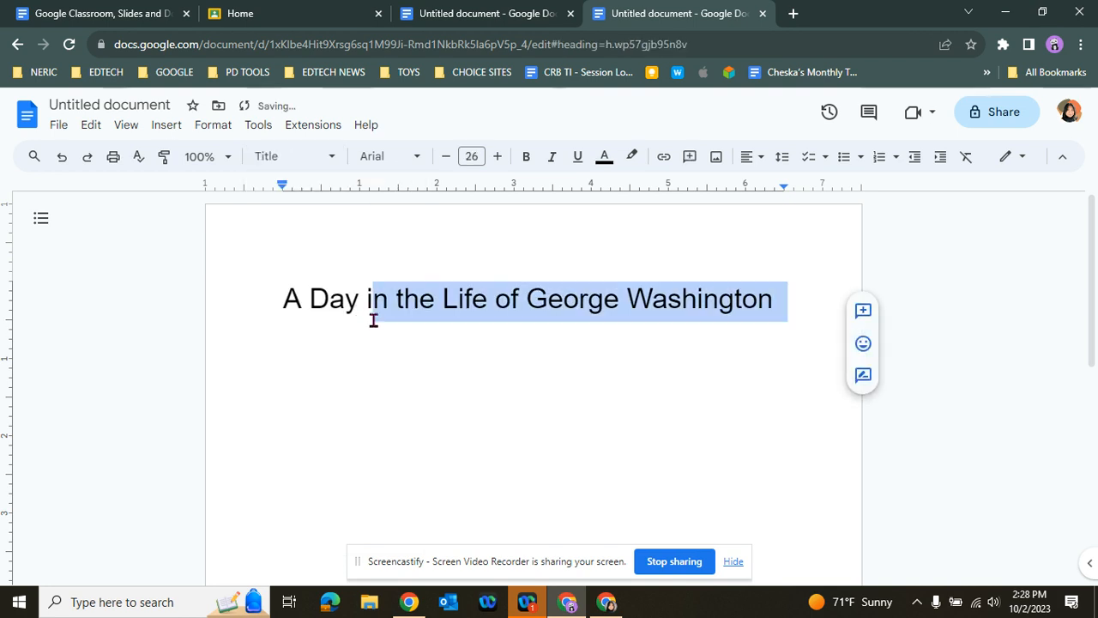
left_click(363, 339)
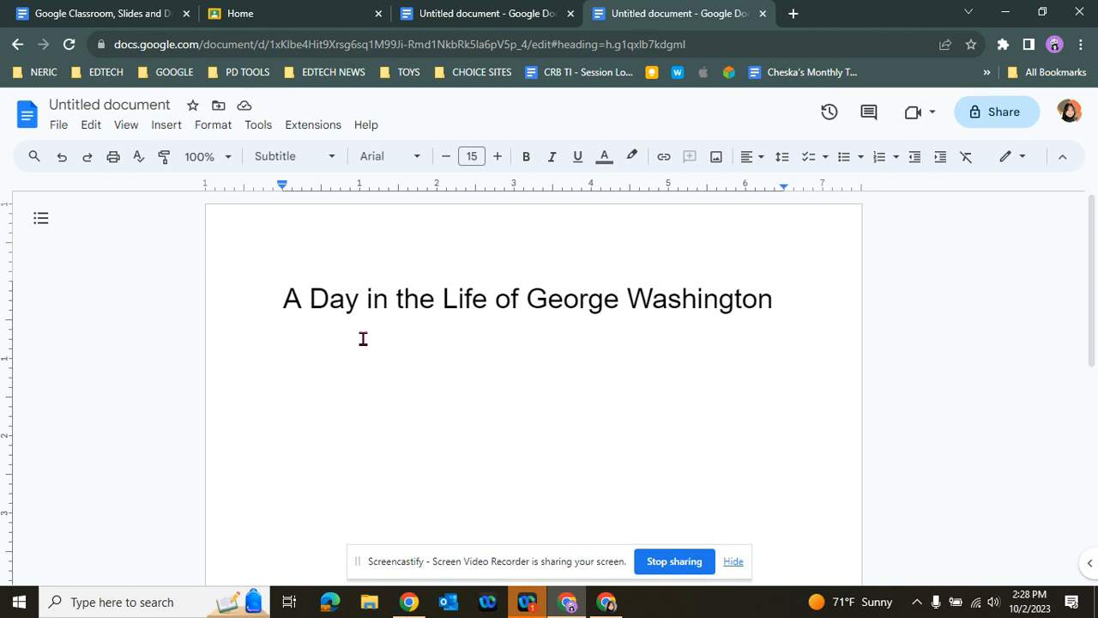
type("T")
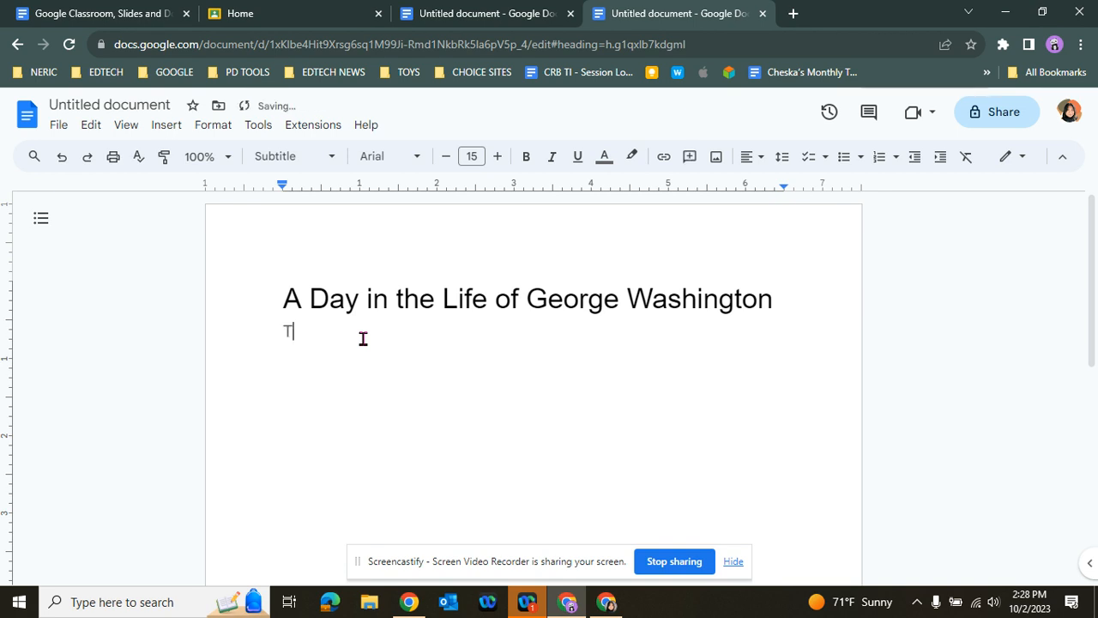
type("he Day I shopped down the cherry tree")
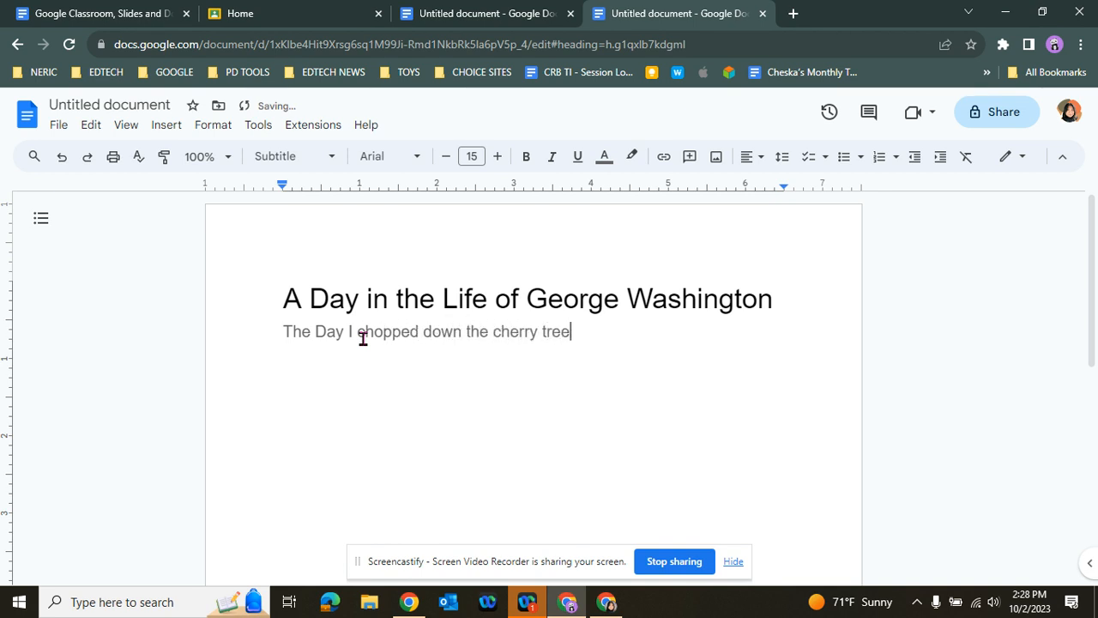
- Center the subtitle line horizontally on the page
triple_click(362, 337)
left_click(760, 163)
left_click(766, 184)
- Capitalize the remaining lowercase words of the subtitle so it reads "The Day I Chopped Down The Cherry Tree"
left_click(468, 333)
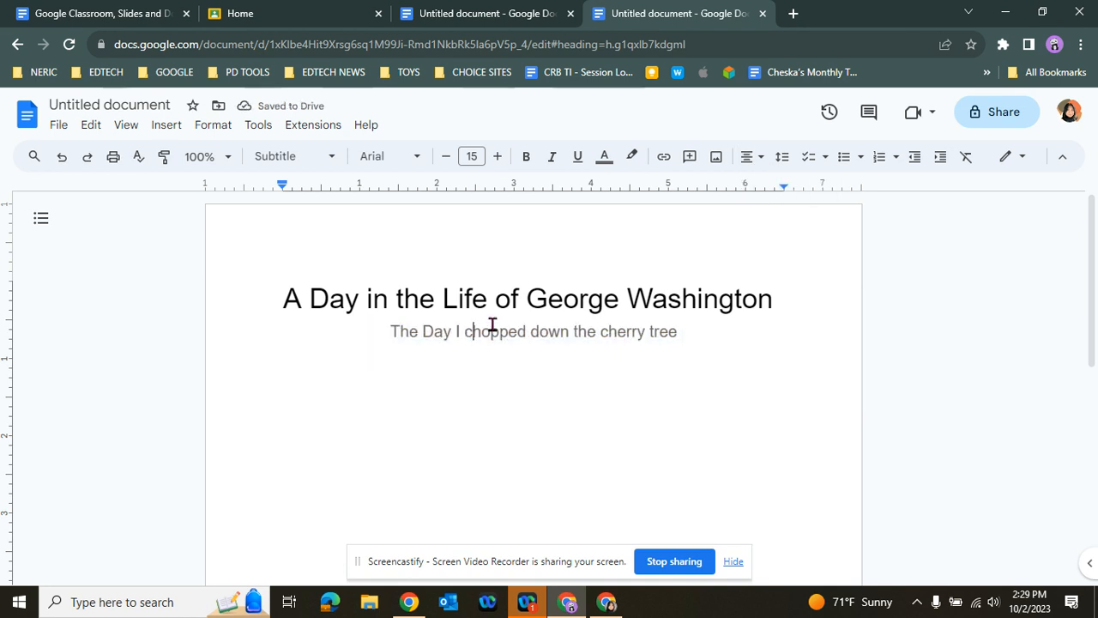
key("Delete")
type("C")
left_click(539, 332)
key("Delete")
type("D")
left_click(583, 331)
key("BackSpace")
type("T")
key("BackSpace")
type("C")
left_click(659, 331)
key("BackSpace")
type("T")
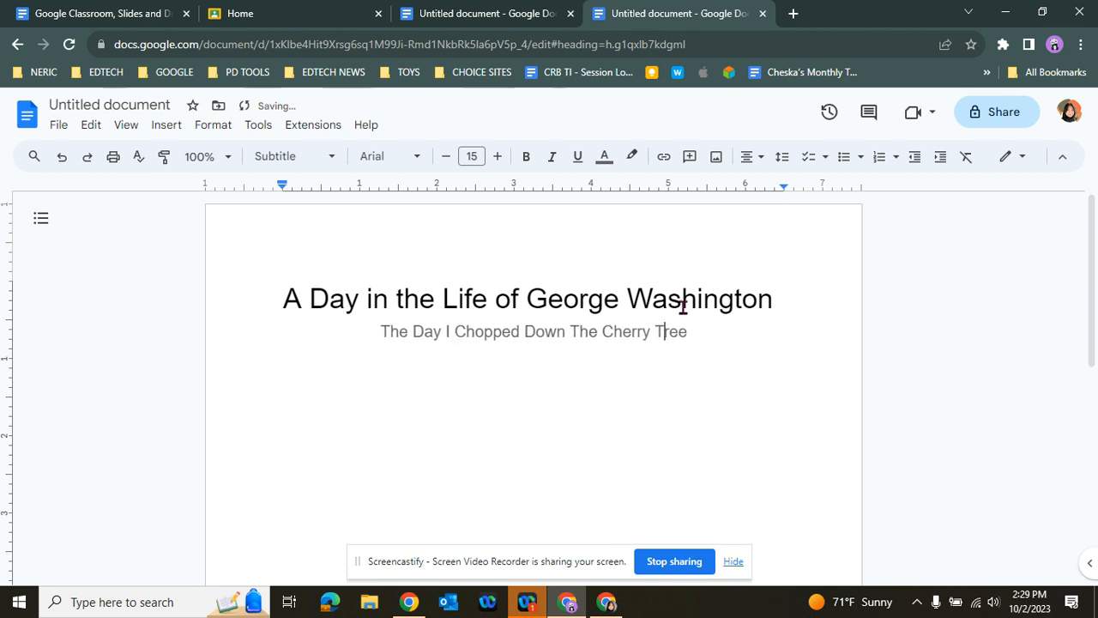
- Add a normal-text line with the placeholder text "Sdjshdkjhfdfjh" below the subtitle, followed by an empty line
left_click_drag(702, 329, 287, 340)
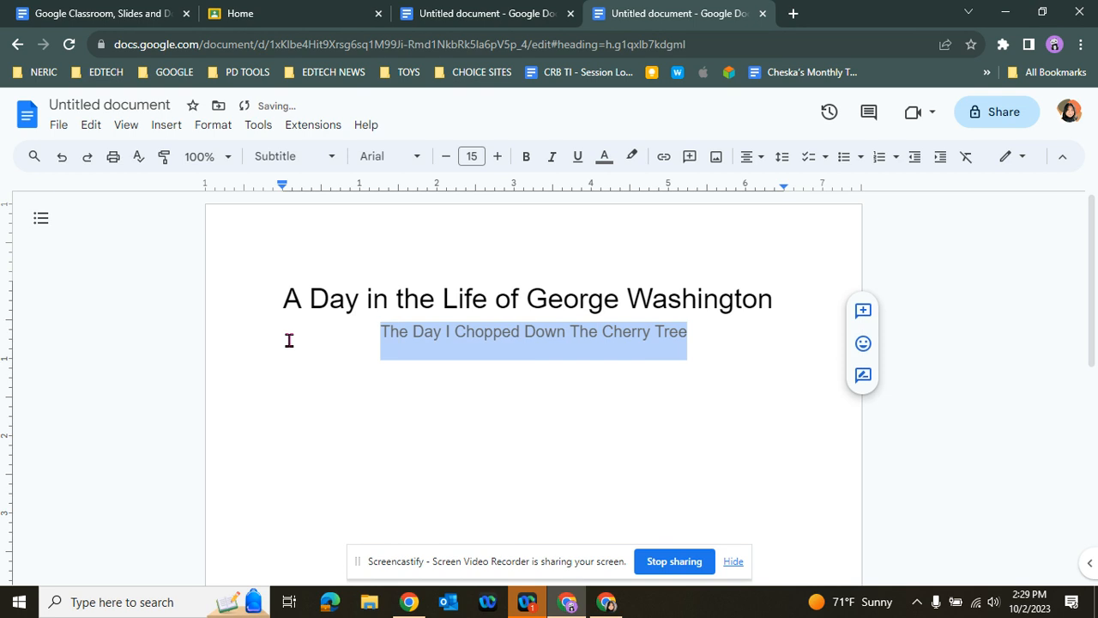
left_click(698, 333)
key("Return")
type("sdjshdkjh")
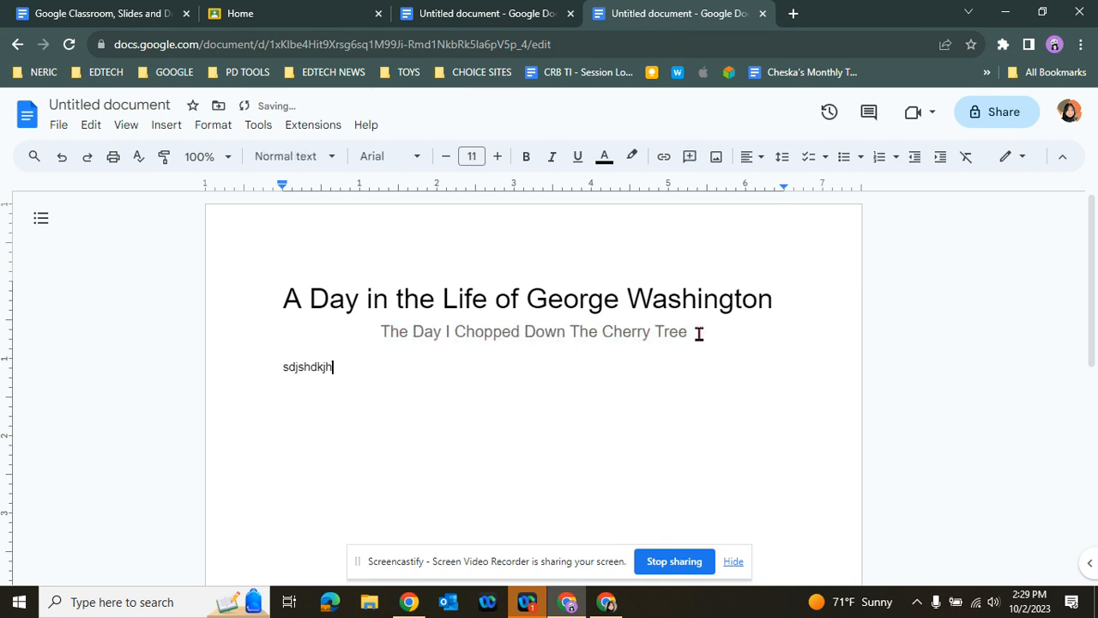
type("fdfjh")
key("Return")
key("Up")
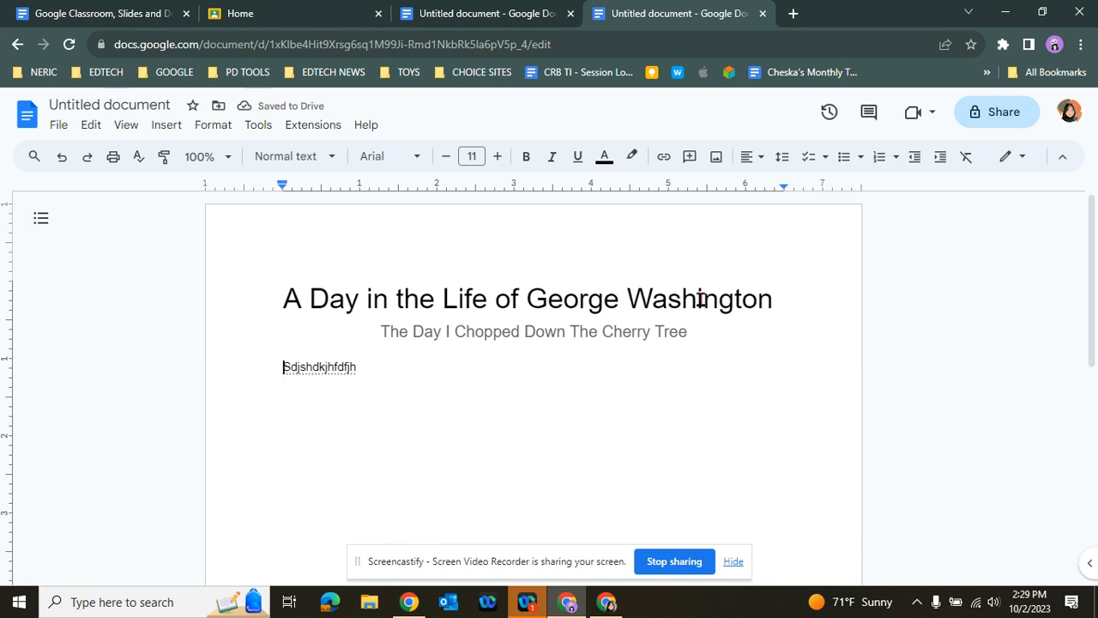
- Look through the available fonts and the weight variants of Merriweather, and leave the font unchanged
double_click(448, 401)
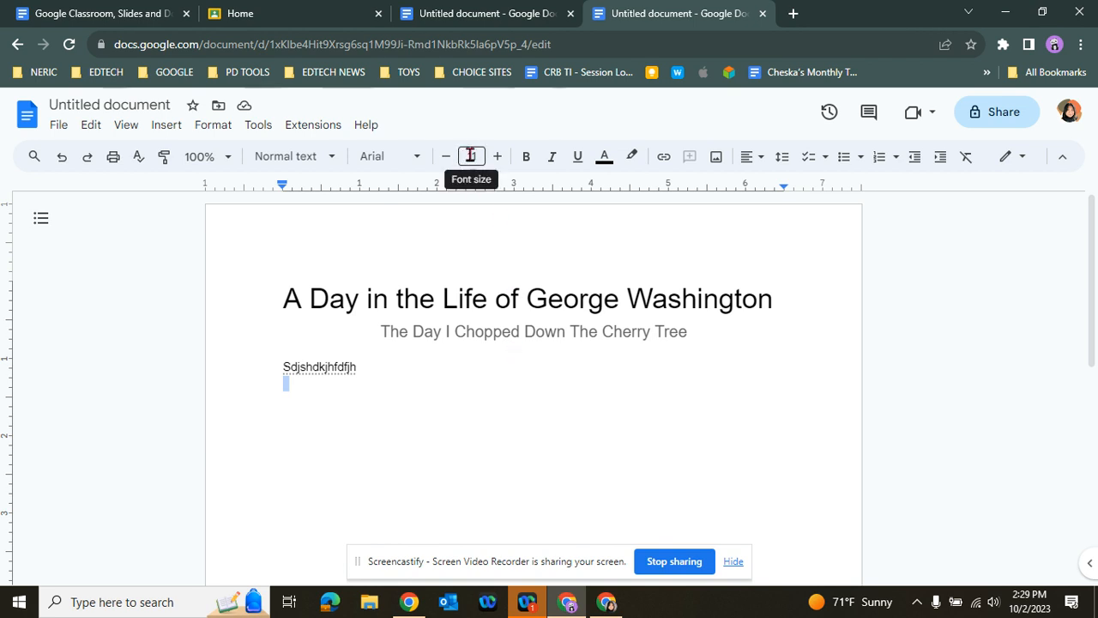
left_click(419, 158)
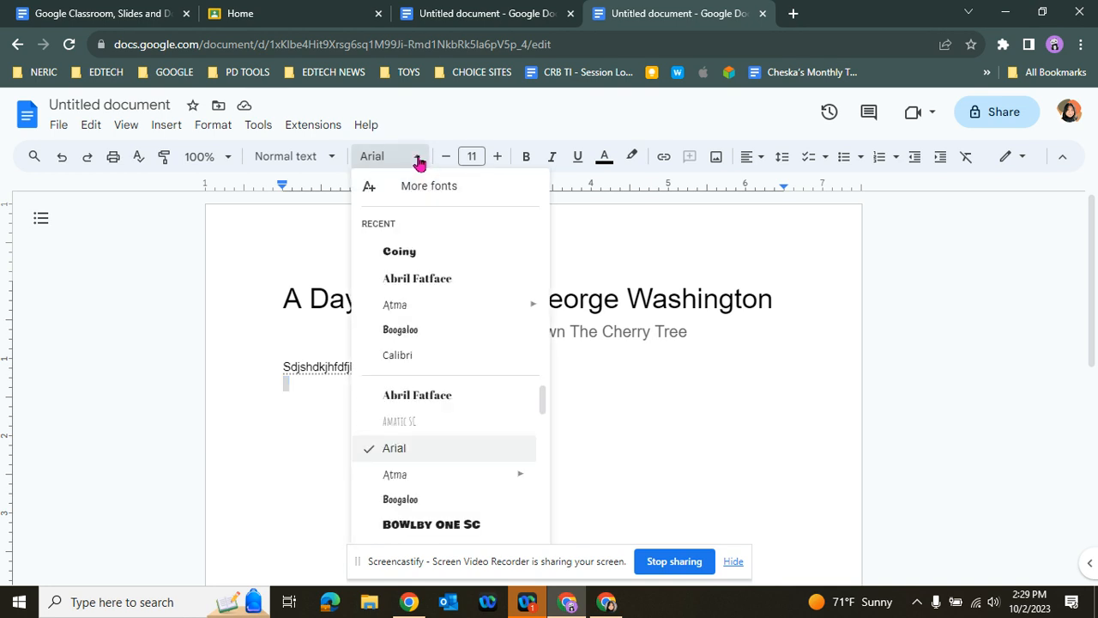
mouse_move(437, 475)
scroll(450, 458, "down", 5)
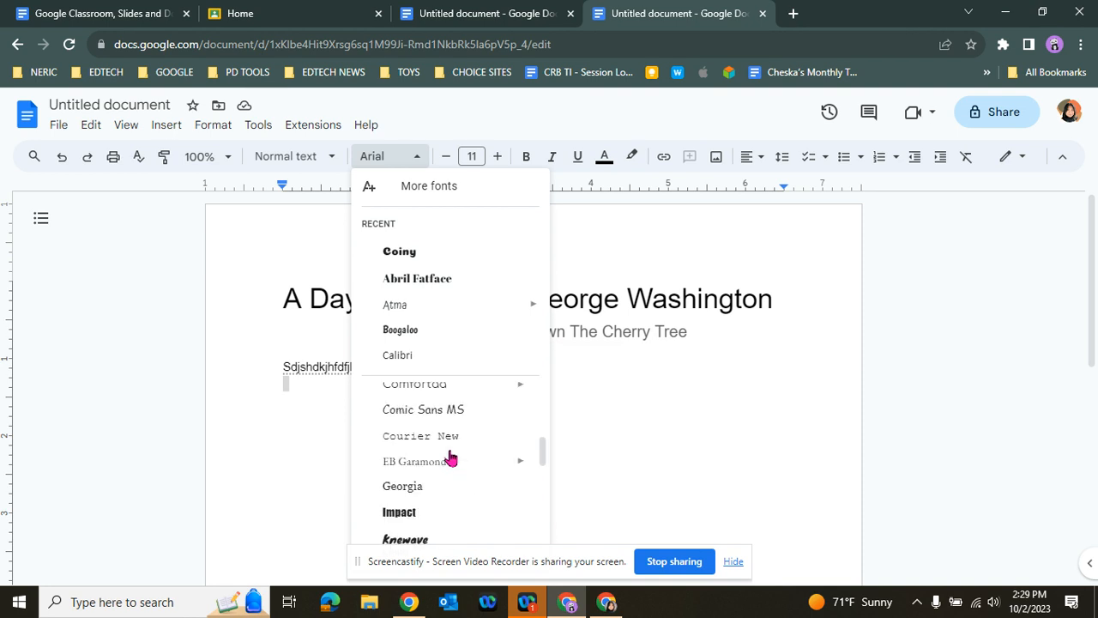
mouse_move(532, 410)
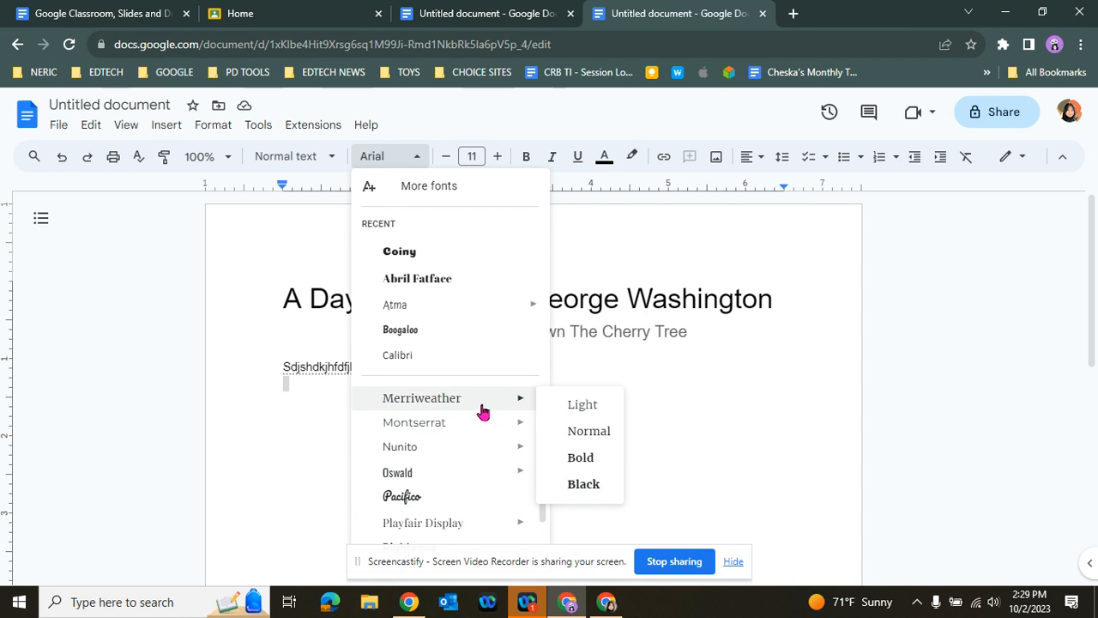
left_click(298, 423)
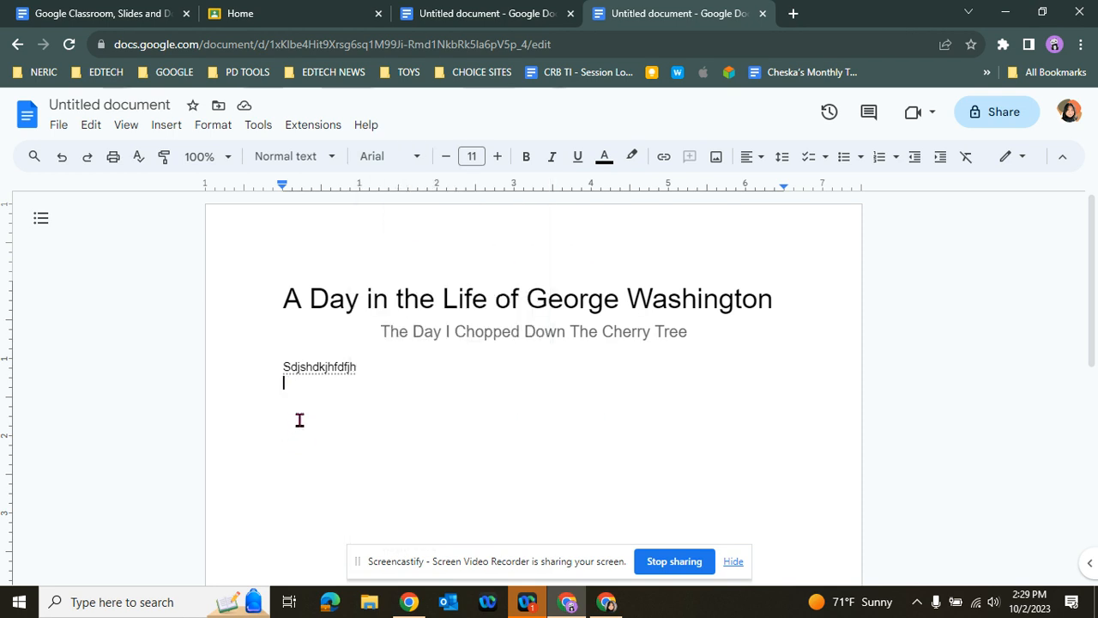
- Make the placeholder line below the subtitle bold, italic and underlined
double_click(343, 366)
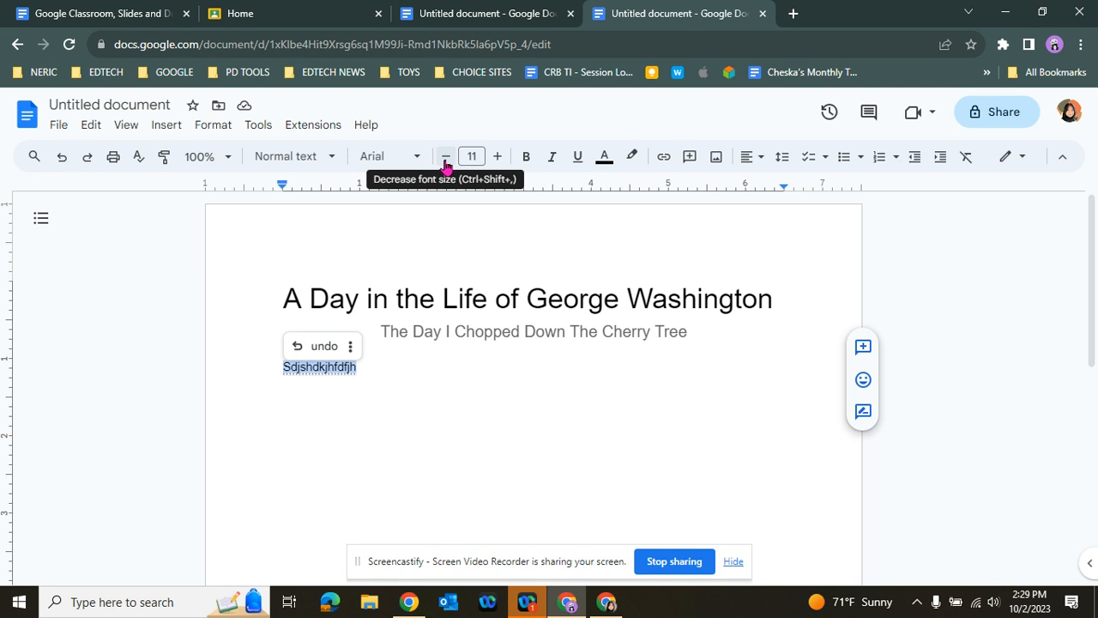
left_click(524, 156)
left_click(552, 158)
left_click(579, 158)
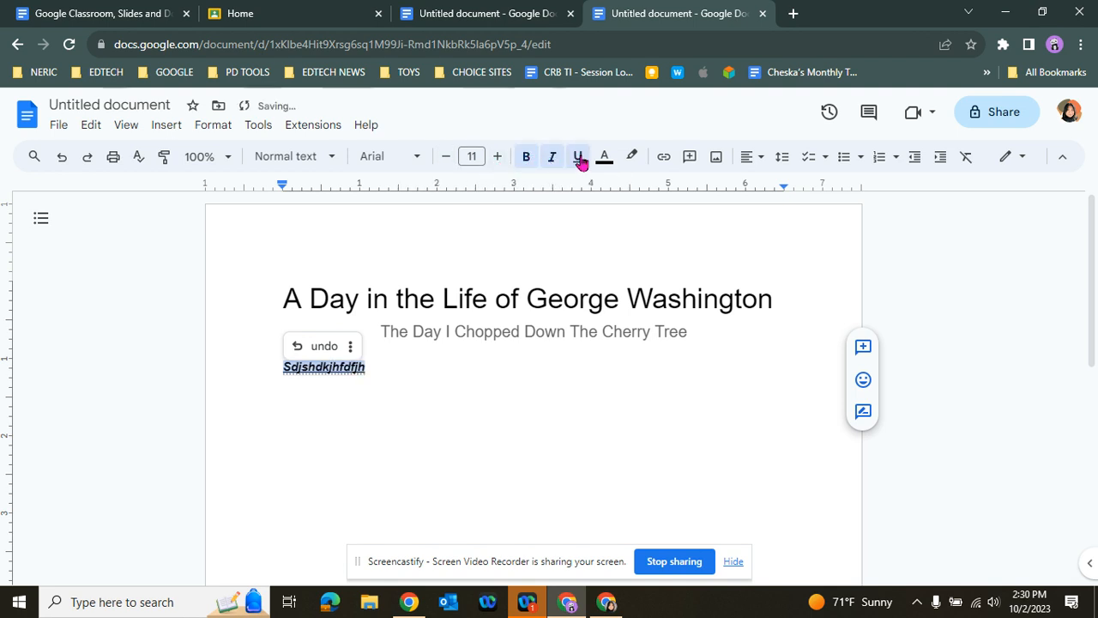
- Color the placeholder text purple and highlight it in light yellow
left_click(611, 162)
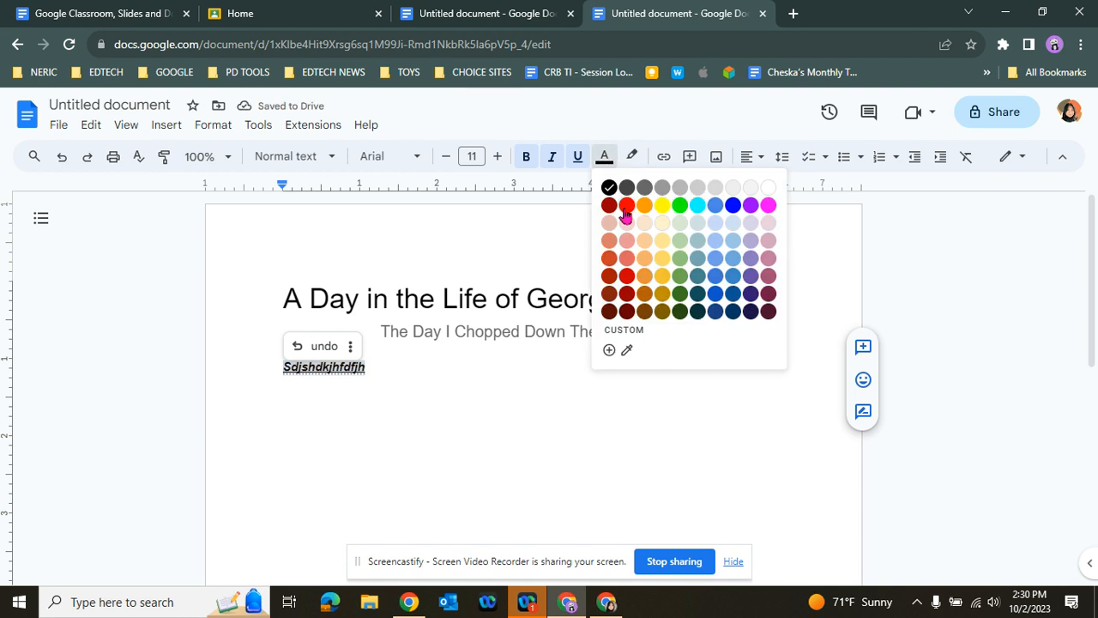
left_click(751, 206)
left_click(634, 157)
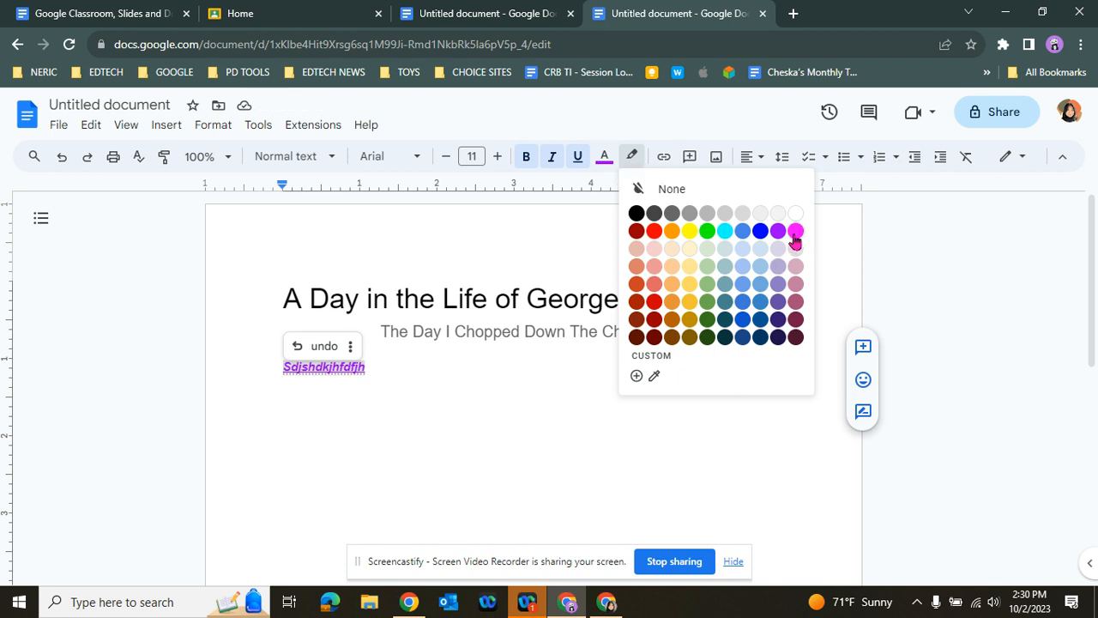
left_click(689, 269)
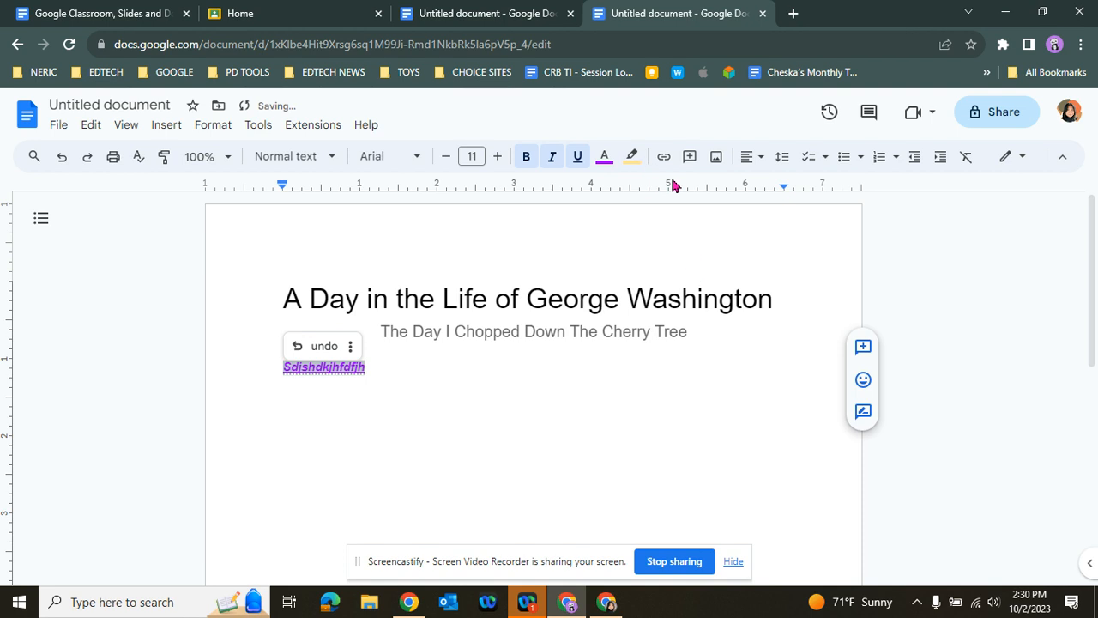
left_click(557, 401)
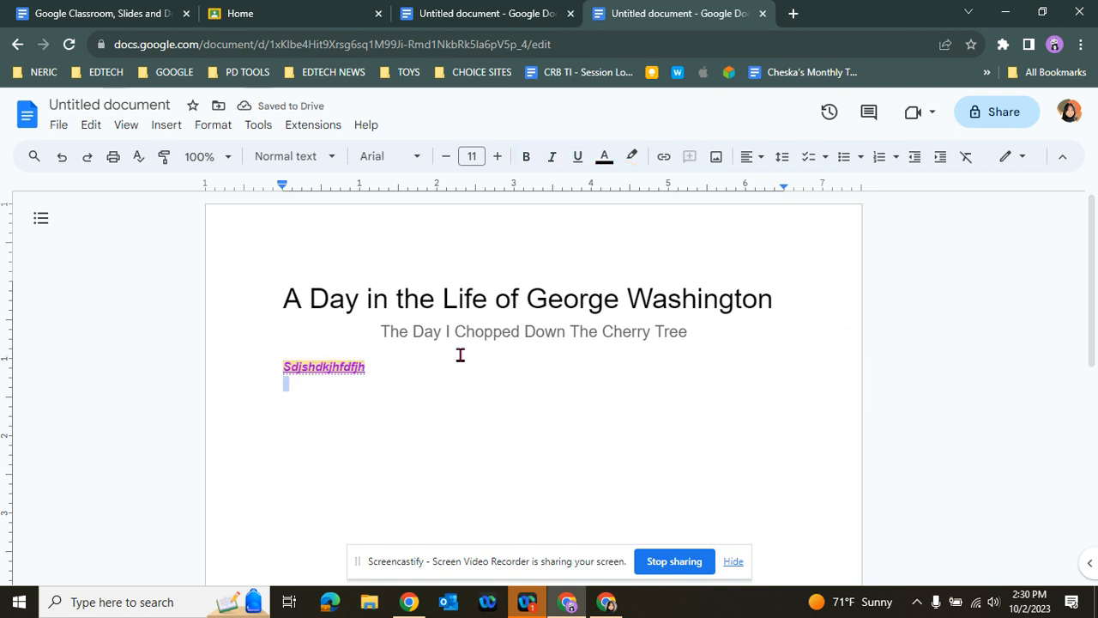
- Center the placeholder line and set its line spacing to double
left_click_drag(395, 374, 265, 375)
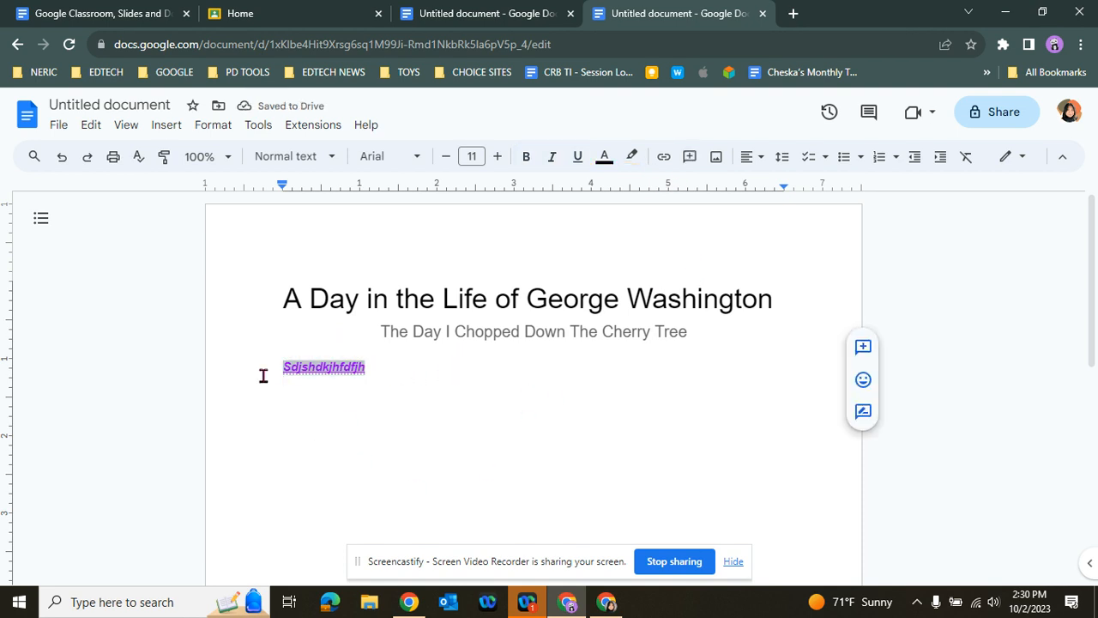
left_click(755, 158)
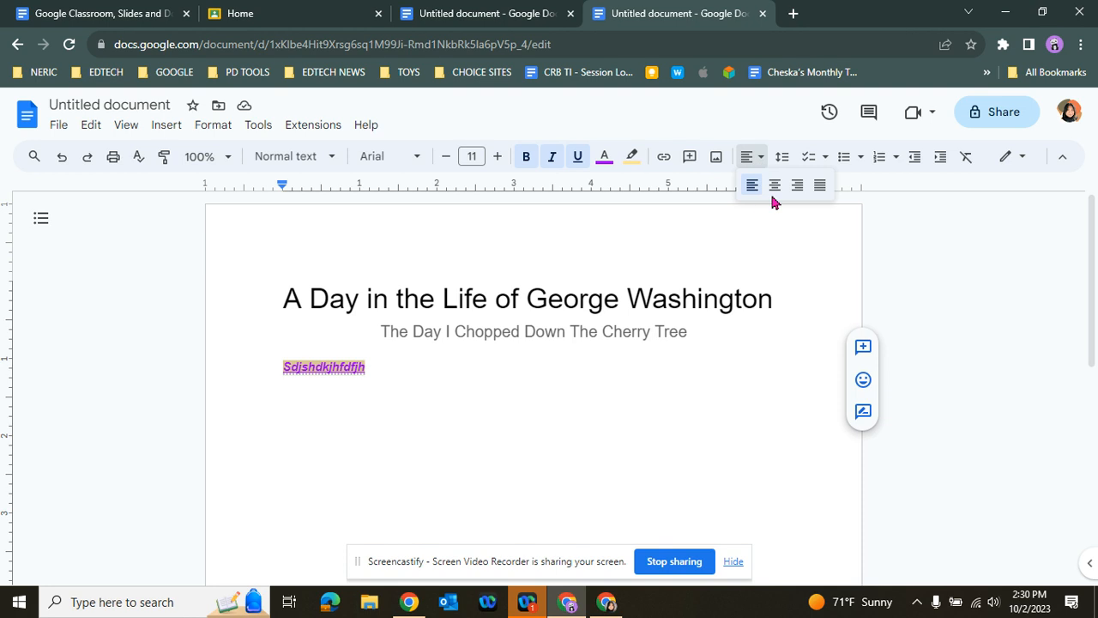
left_click(775, 187)
left_click(780, 157)
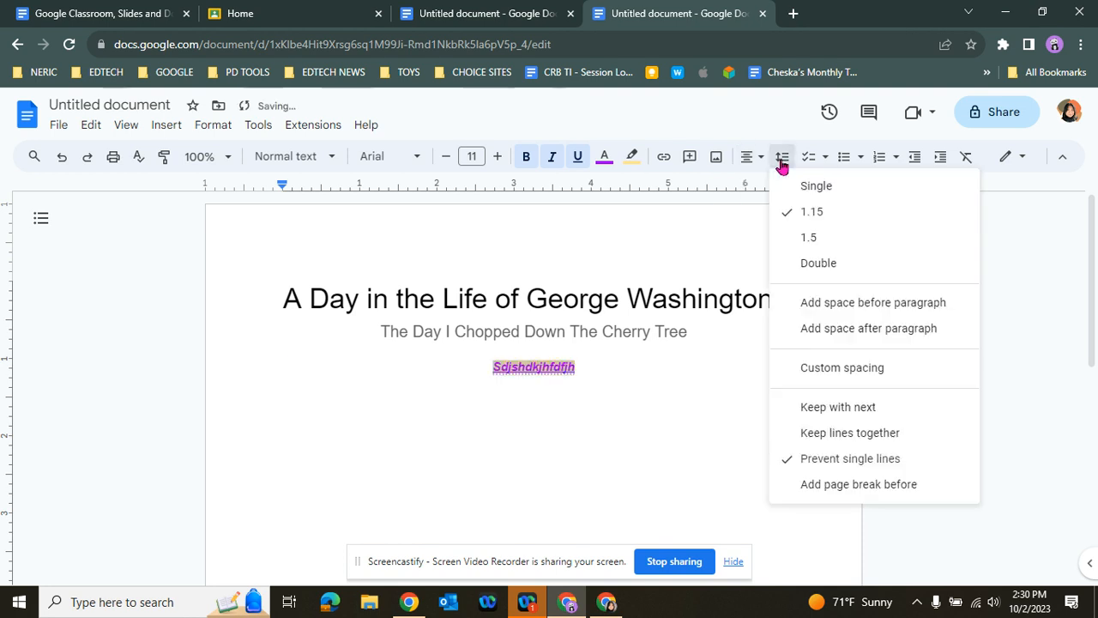
left_click(815, 263)
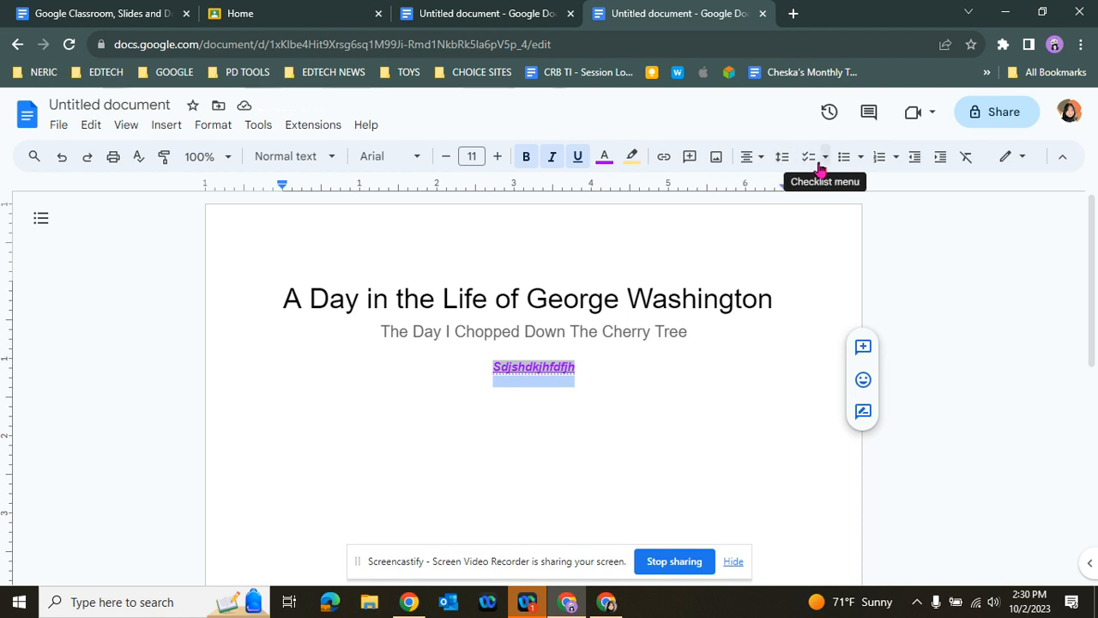
- Turn the placeholder line into a checklist item, a bulleted item and finally a numbered list item
left_click(812, 163)
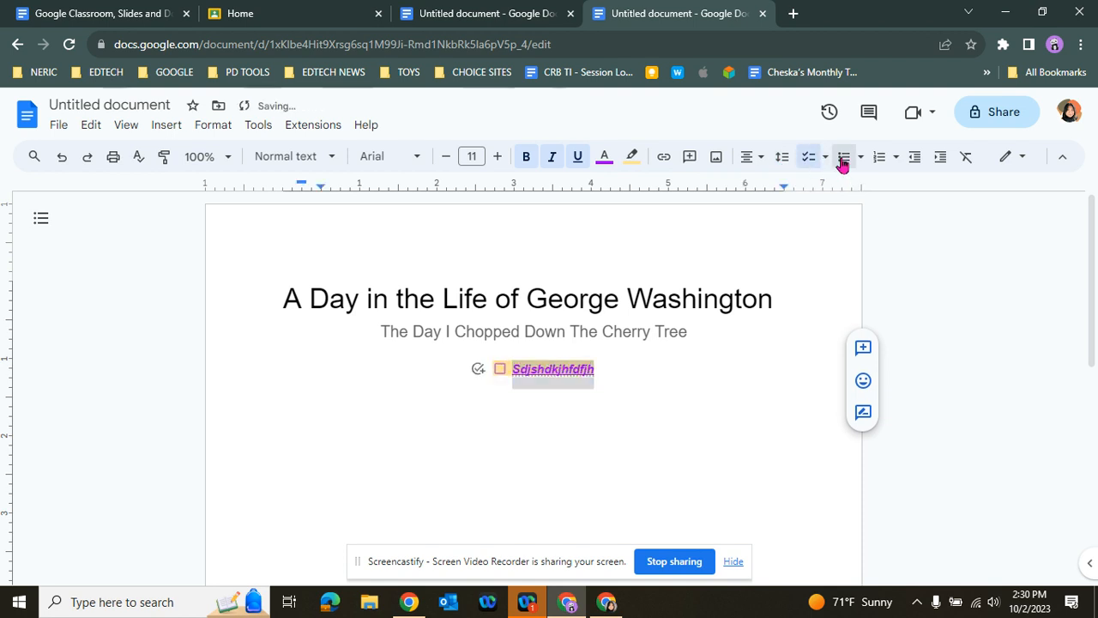
left_click(842, 162)
left_click(880, 162)
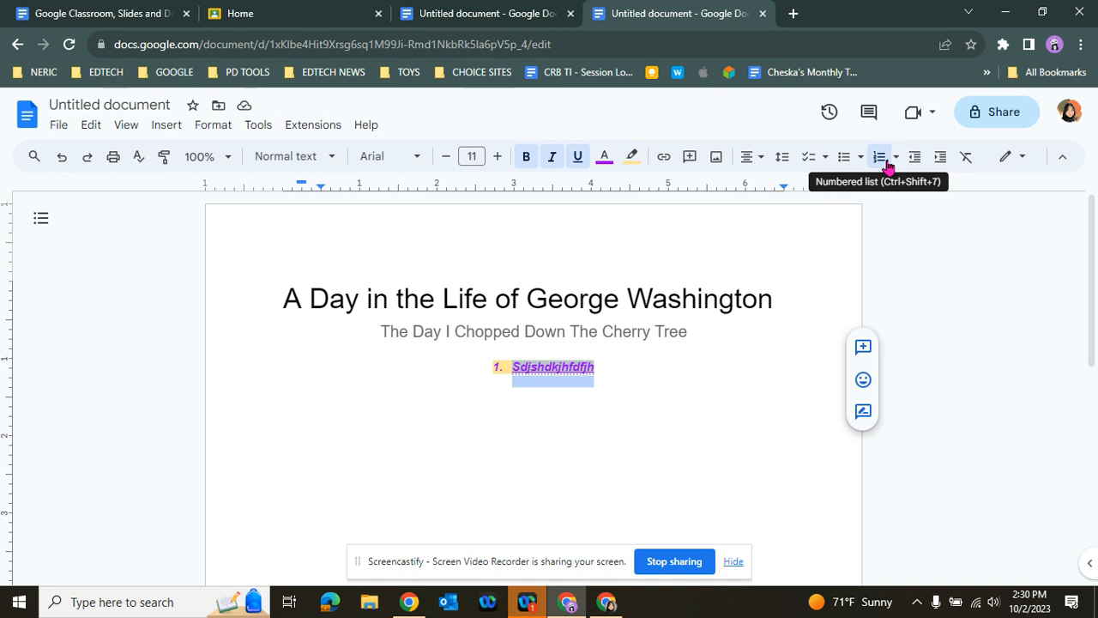
- Clear all formatting from the placeholder line and remove its list numbering and indent
left_click(967, 165)
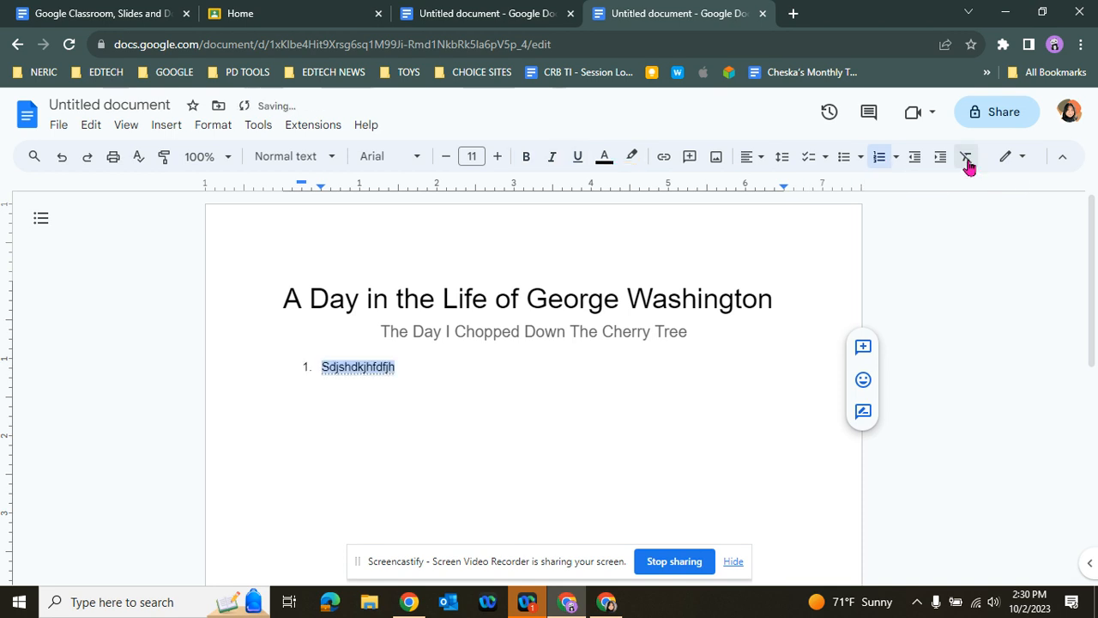
left_click_drag(576, 358, 549, 351)
left_click(325, 368)
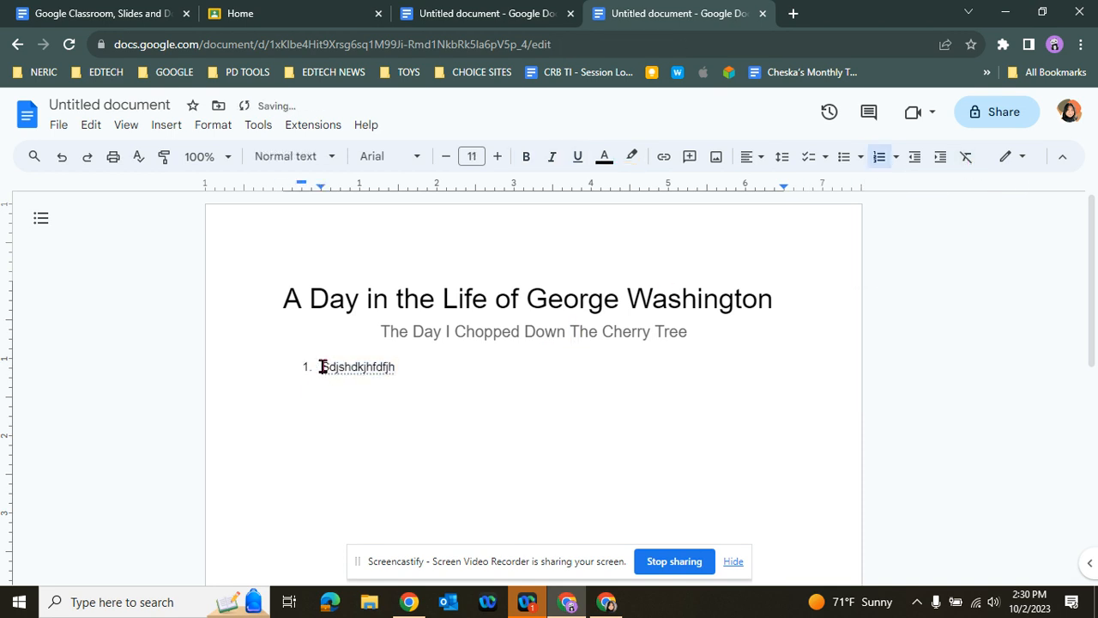
key("BackSpace")
key("BackSpace")
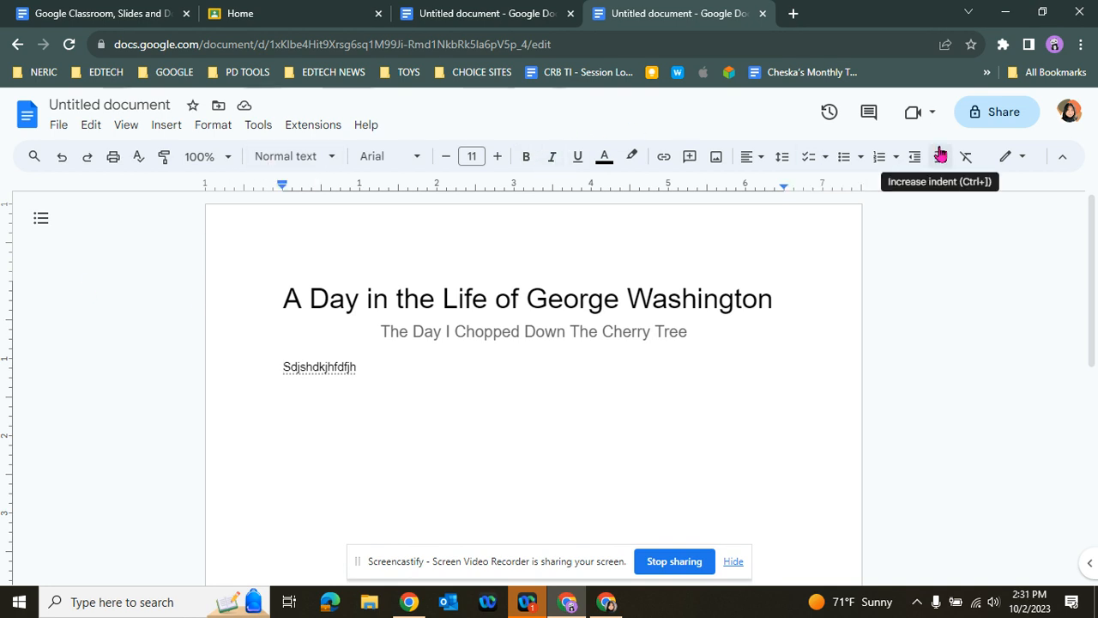
- Search the web for an image to insert, using the query "george washington"
left_click(433, 416)
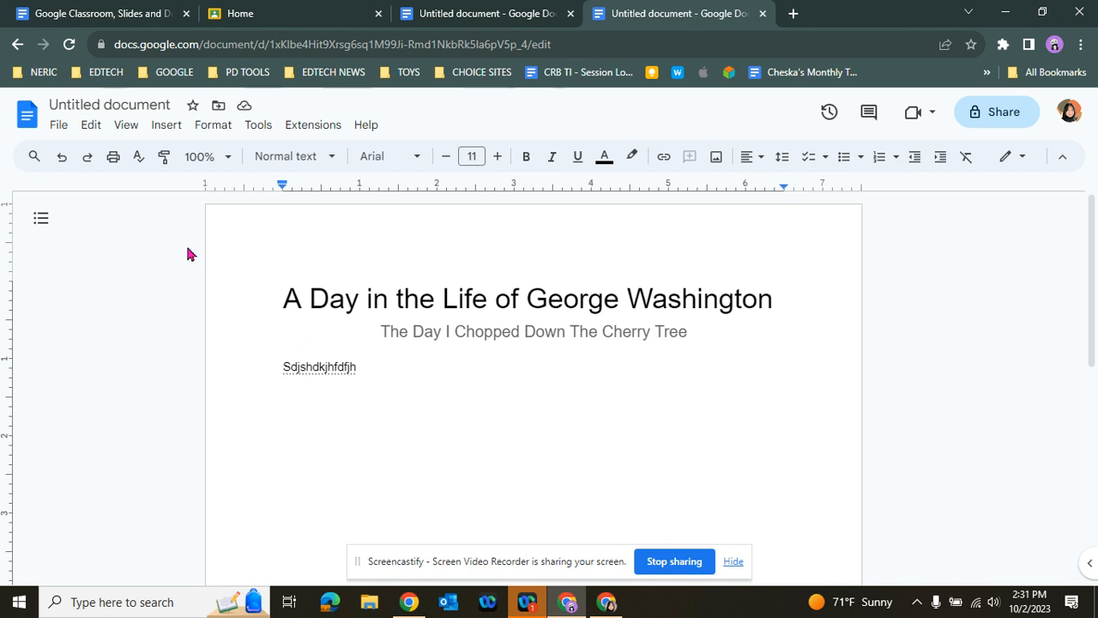
left_click(183, 133)
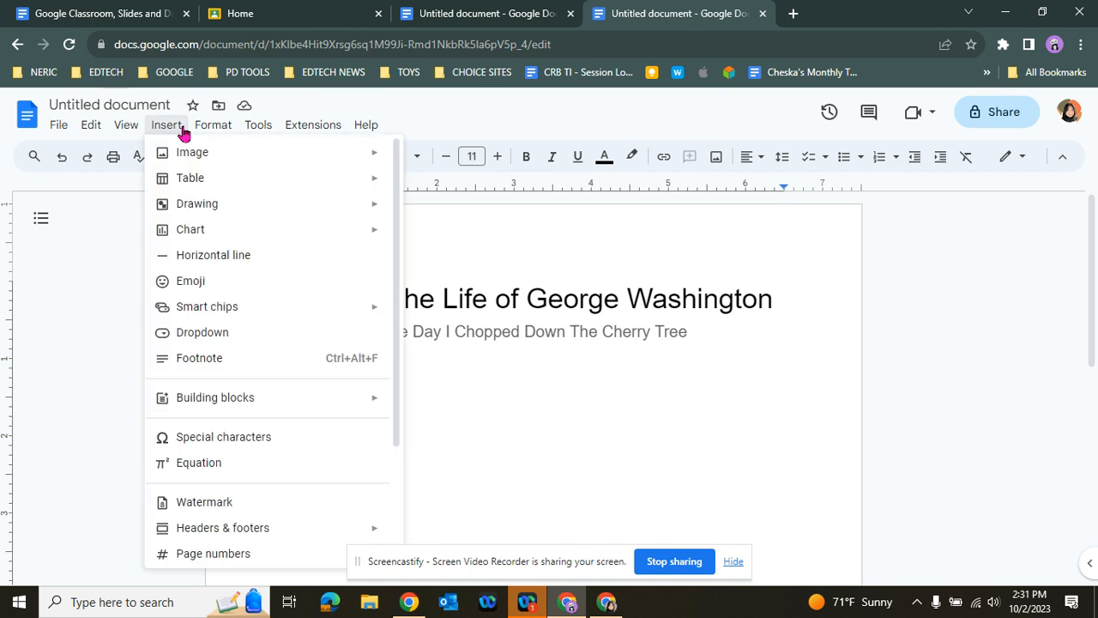
mouse_move(220, 164)
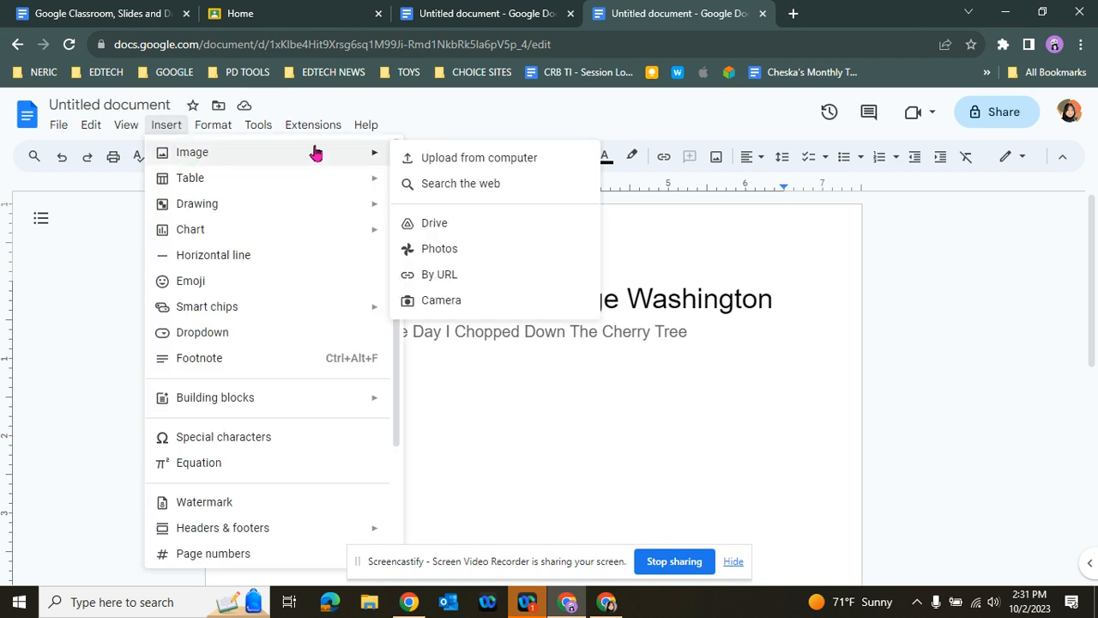
left_click(522, 191)
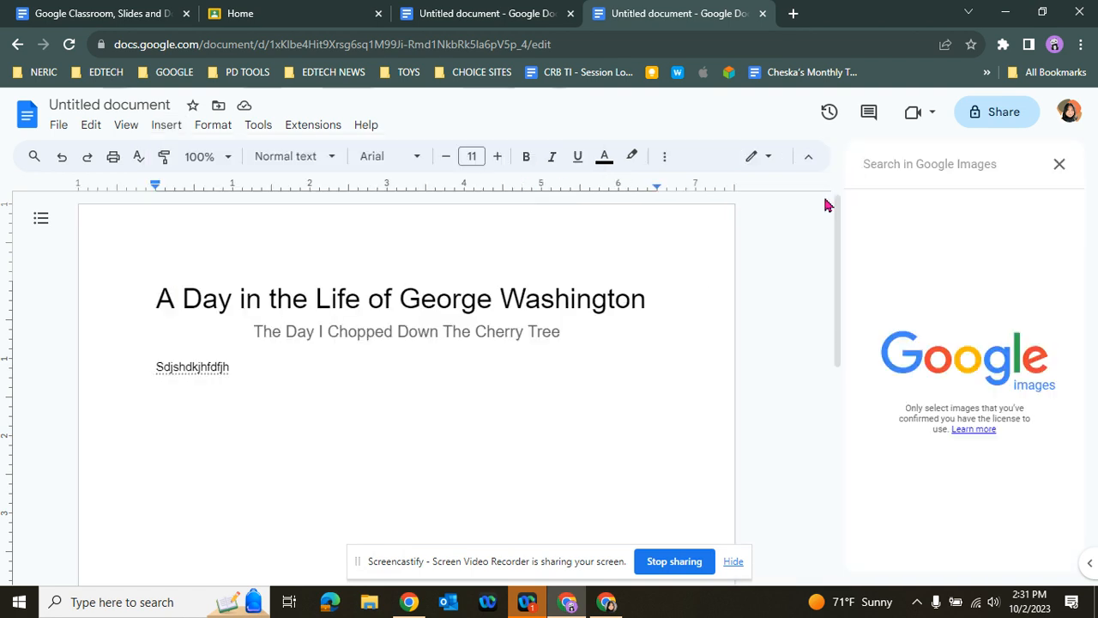
type("geo")
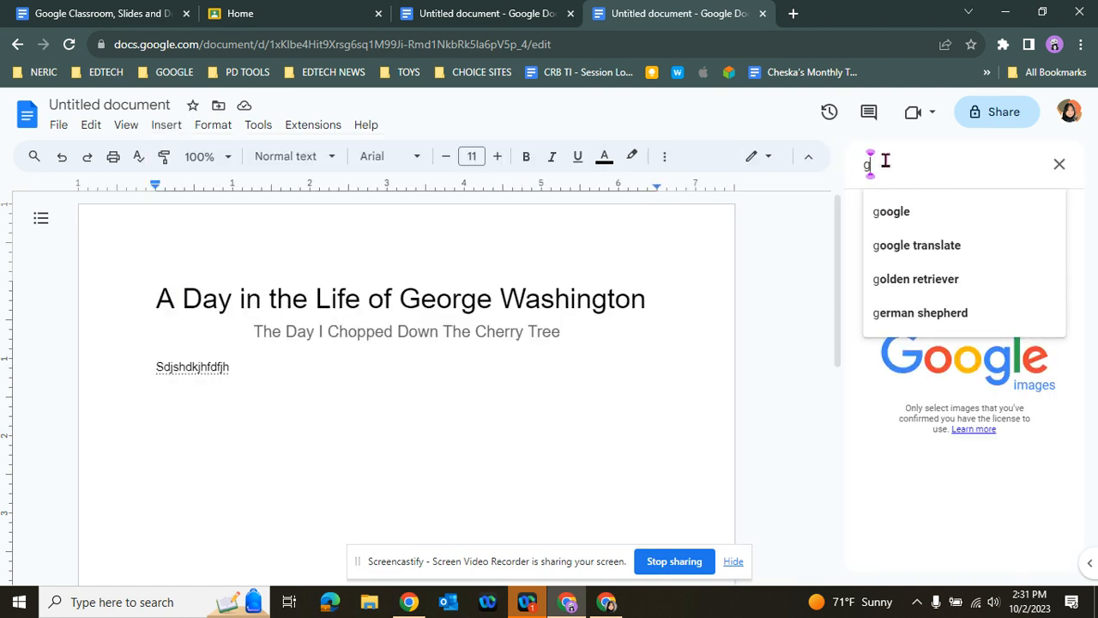
type("washington")
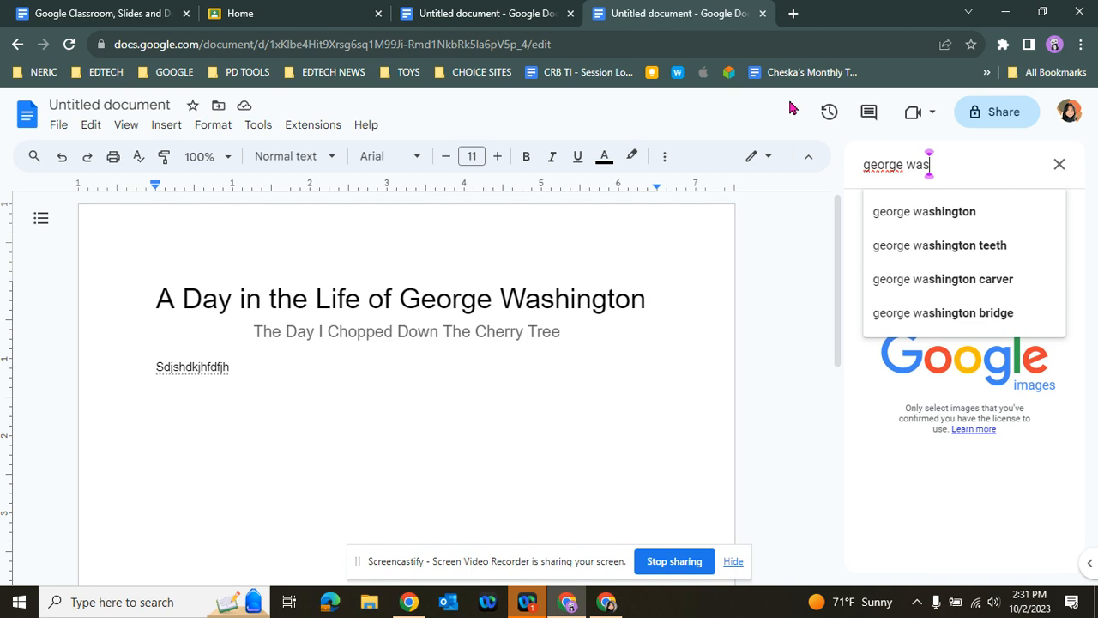
key("Return")
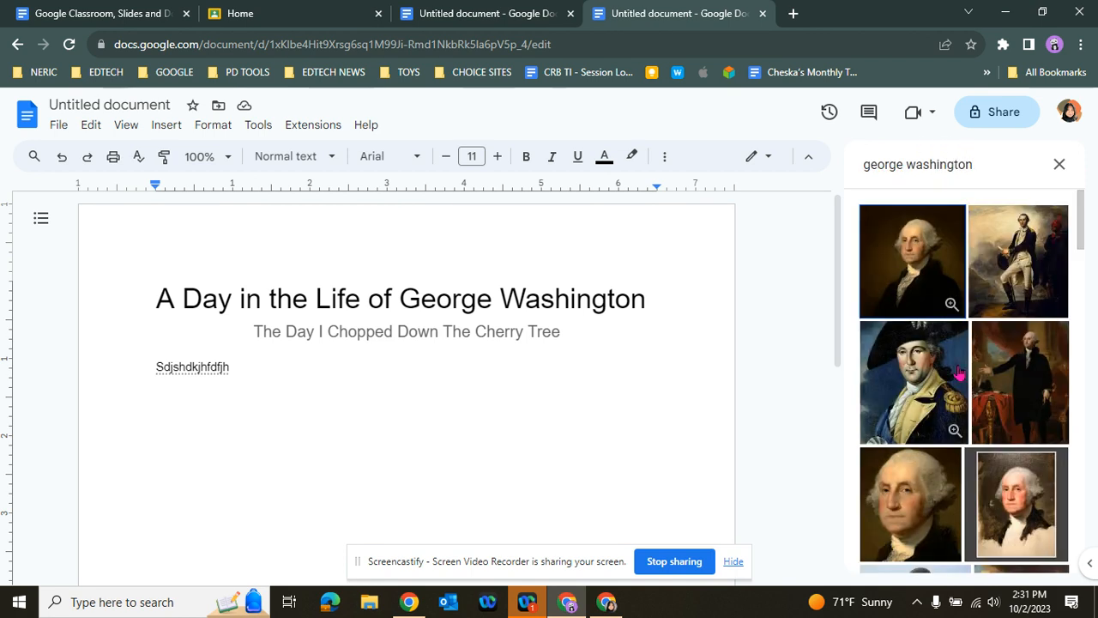
- Insert the first two George Washington images from the search results below the placeholder line
scroll(961, 312, "down", 1)
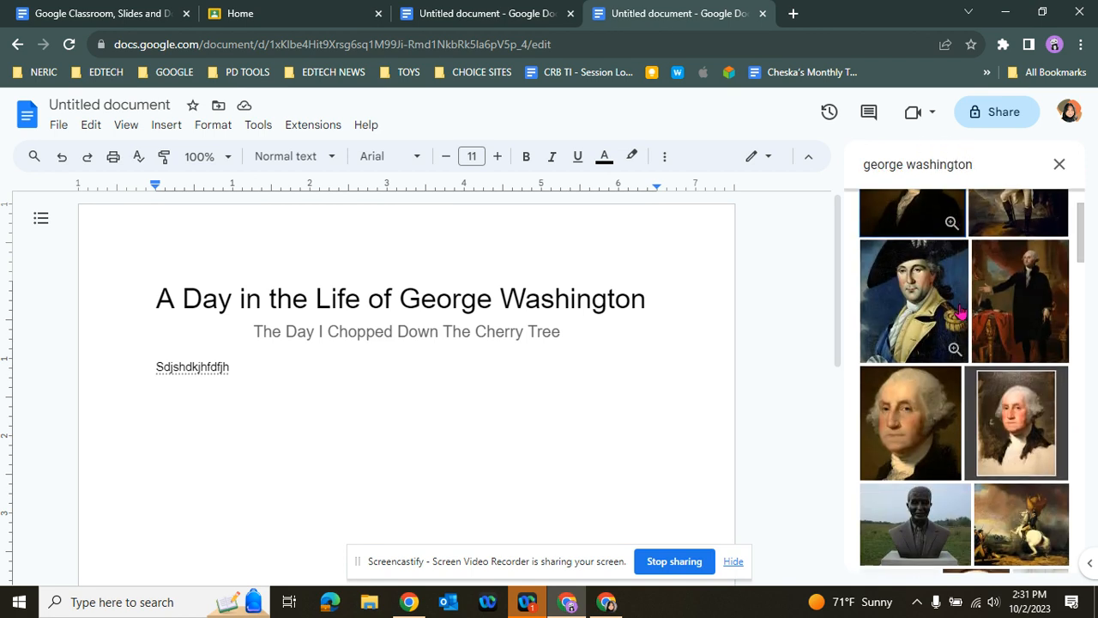
scroll(961, 312, "down", 1)
scroll(944, 296, "up", 3)
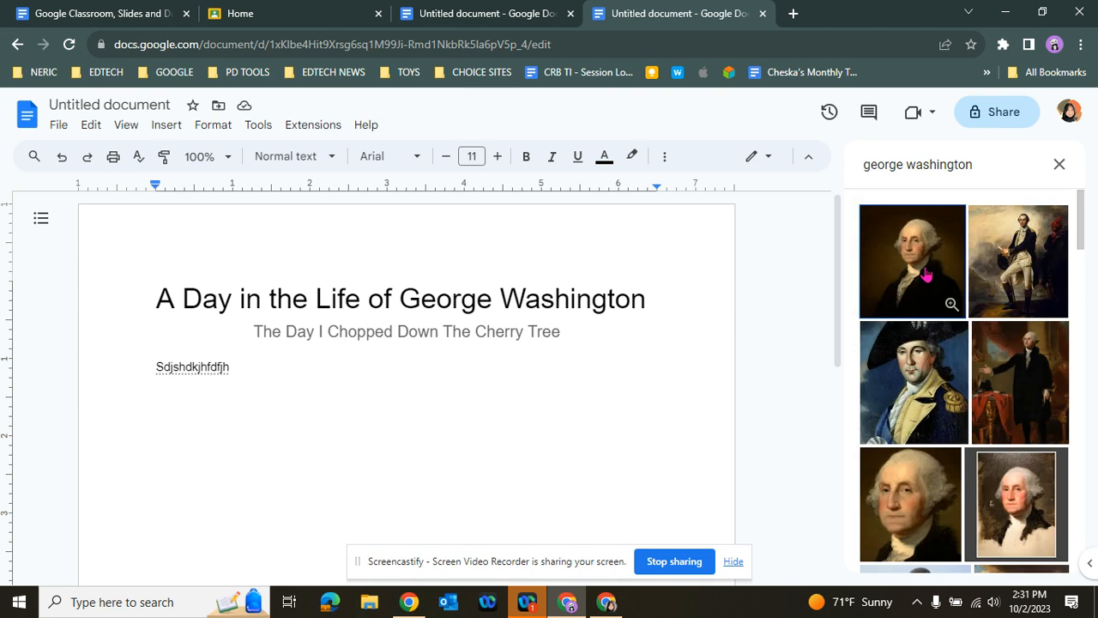
left_click(912, 292)
left_click(1019, 289)
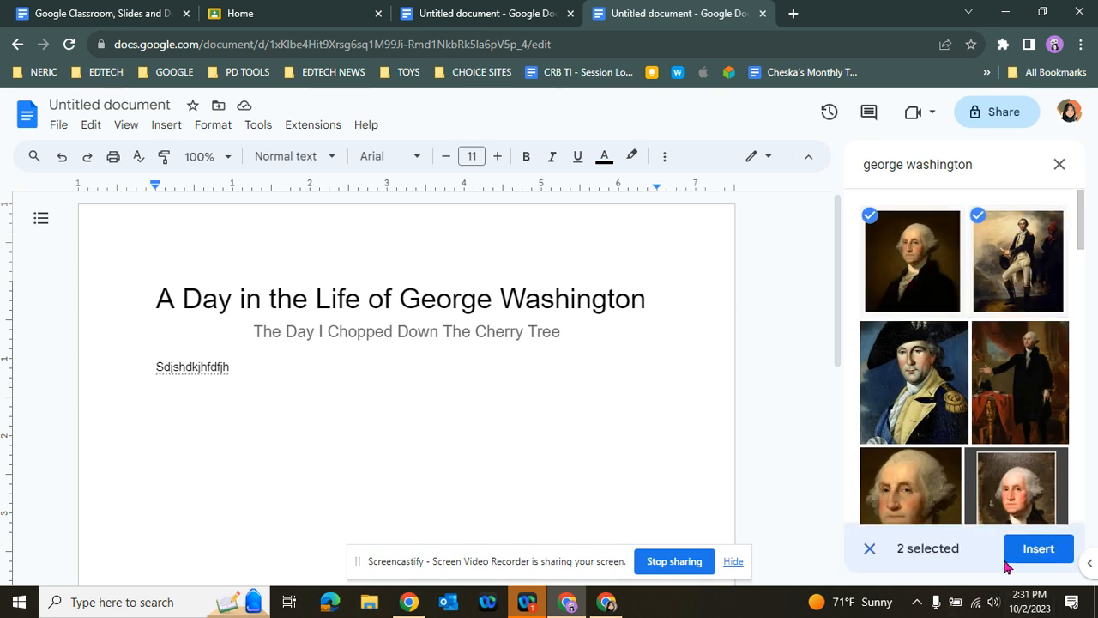
left_click(1038, 549)
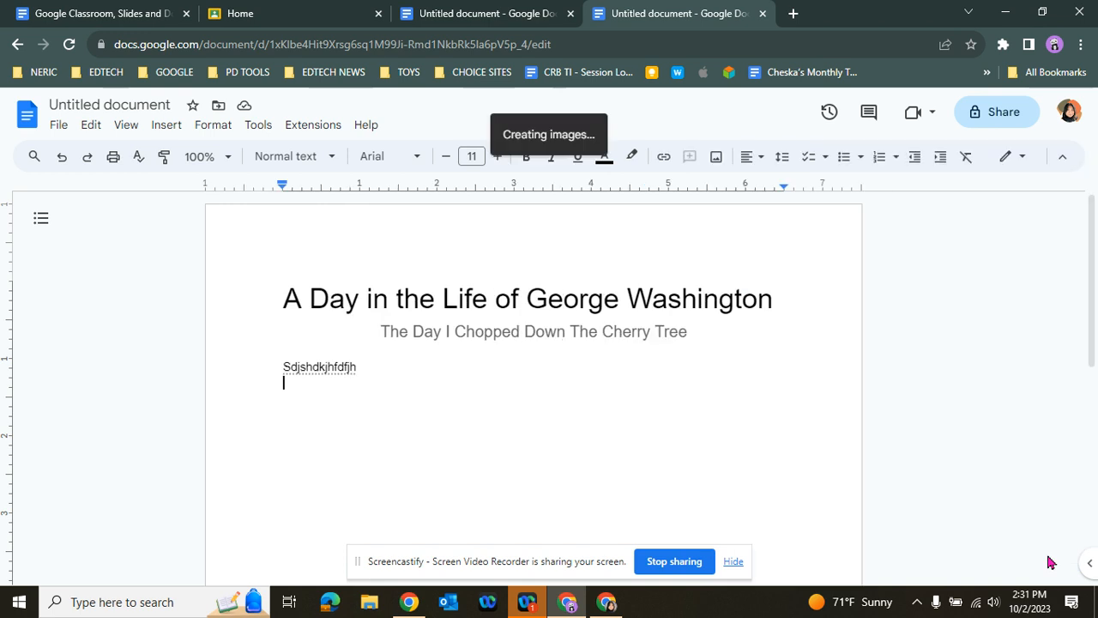
- Shrink the George Washington portrait on the second page proportionally to about 2.5 inches wide
scroll(961, 462, "up", 8)
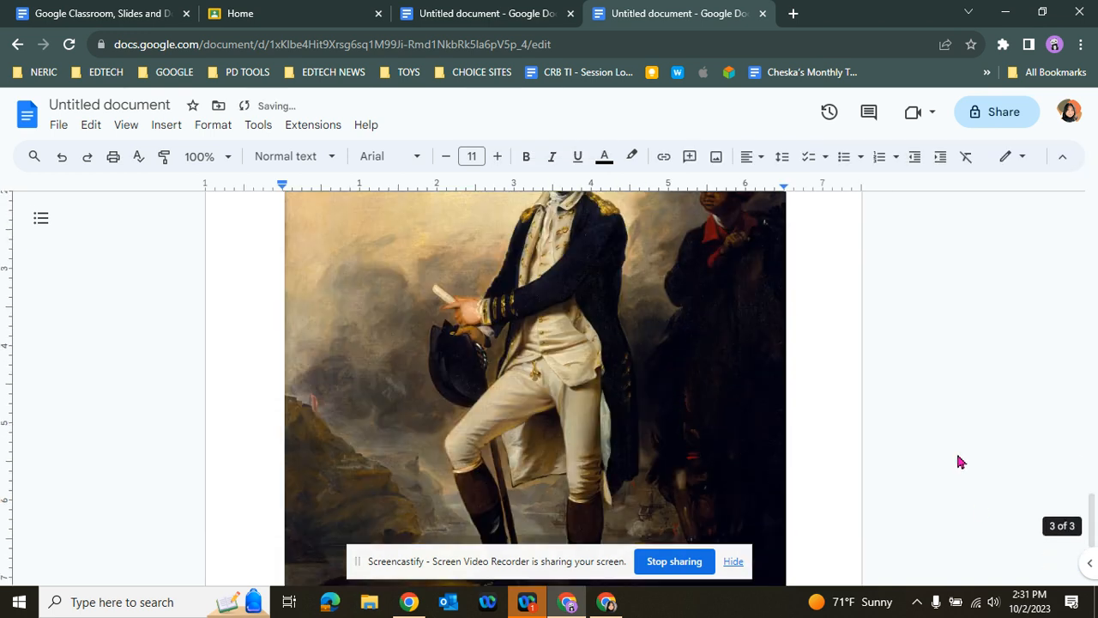
scroll(663, 341, "up", 8)
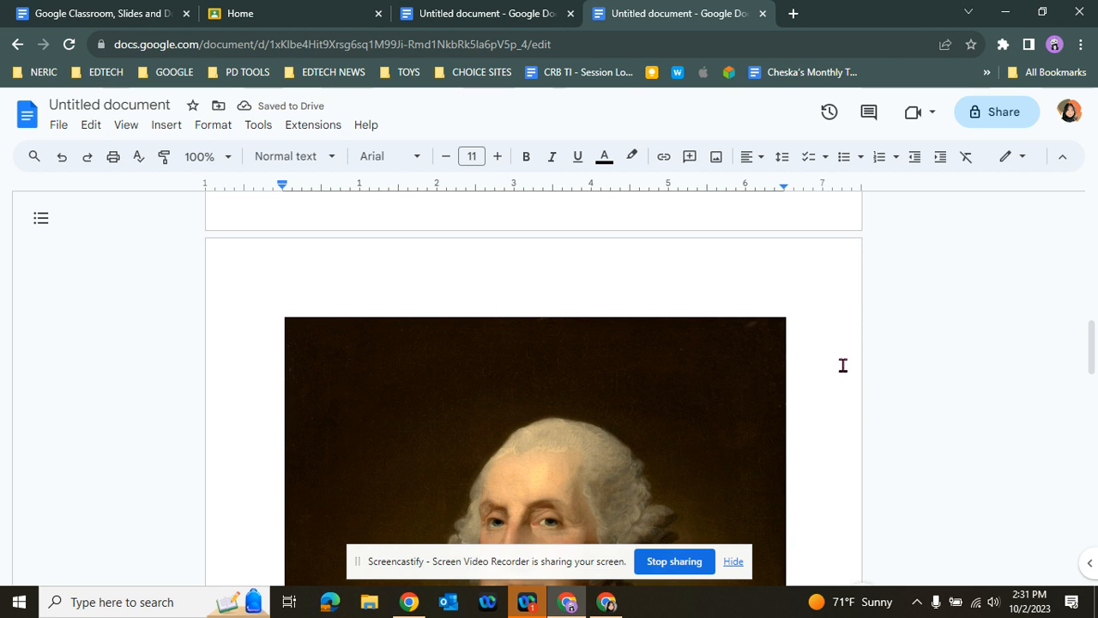
scroll(806, 366, "down", 3)
left_click(564, 334)
scroll(388, 344, "up", 1)
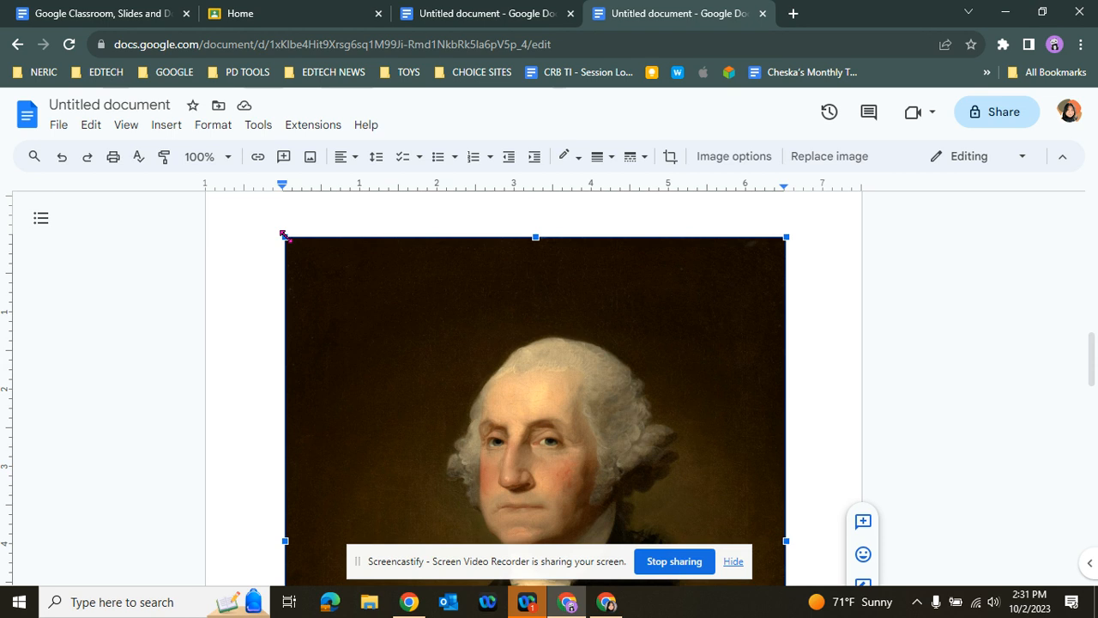
left_click_drag(284, 235, 518, 524)
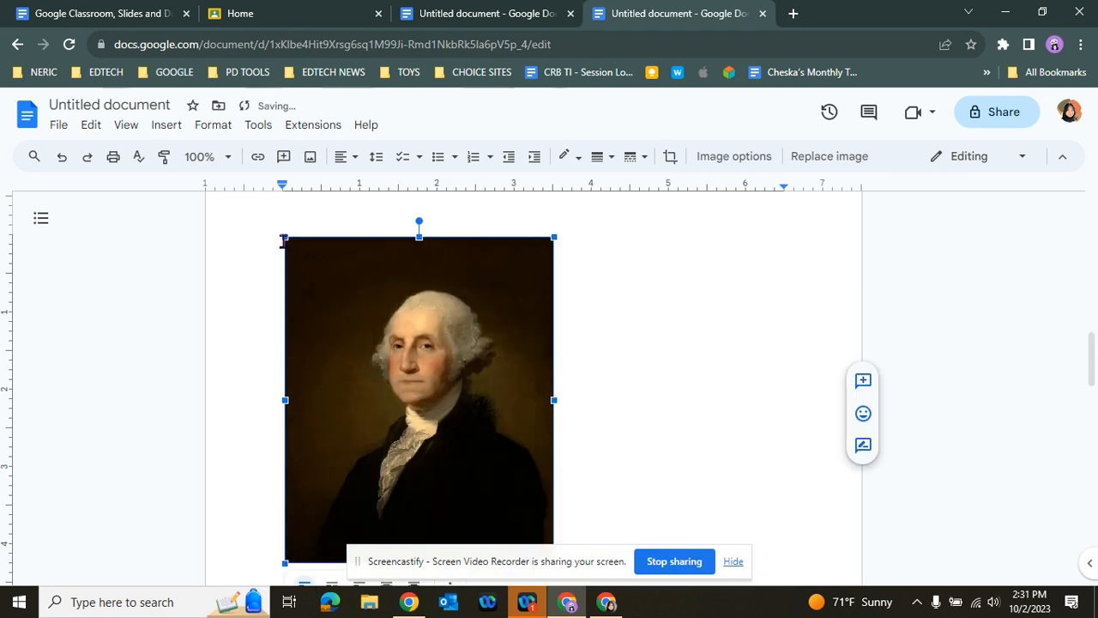
left_click_drag(284, 237, 357, 325)
scroll(675, 363, "down", 2)
scroll(675, 363, "up", 2)
- Copy the placeholder line and paste it repeatedly below the subtitle to build up many lines of body text
scroll(681, 350, "up", 10)
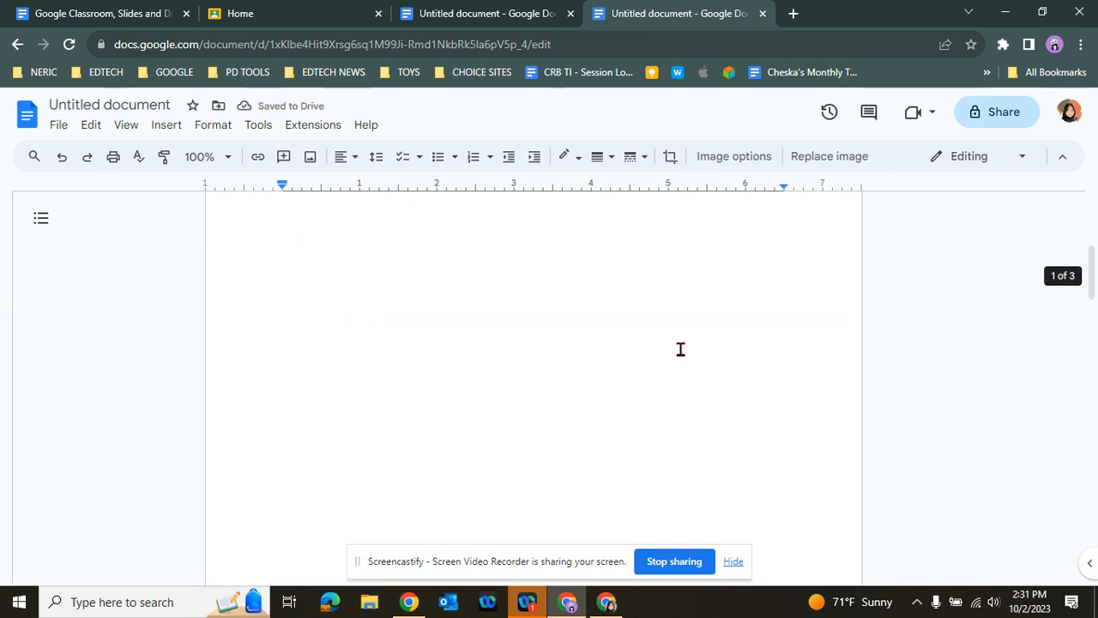
double_click(338, 353)
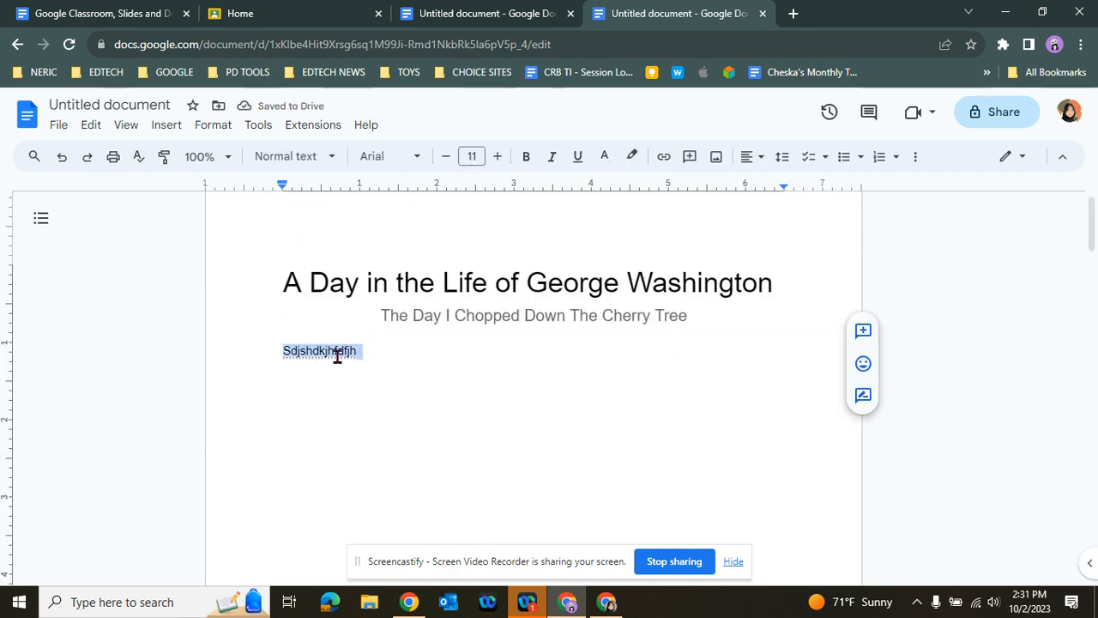
left_click(448, 366)
key("ctrl+v")
key("ctrl+v")
key("ctrl+v")
key("ctrl+v")
key("ctrl+v")
key("ctrl+v")
key("ctrl+v")
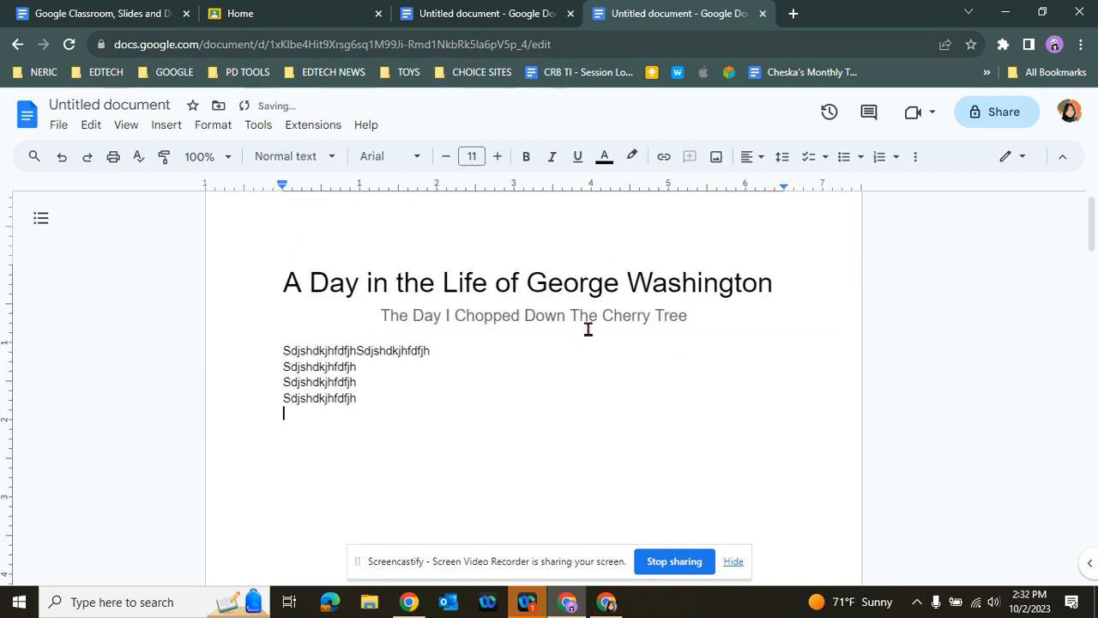
left_click(494, 358)
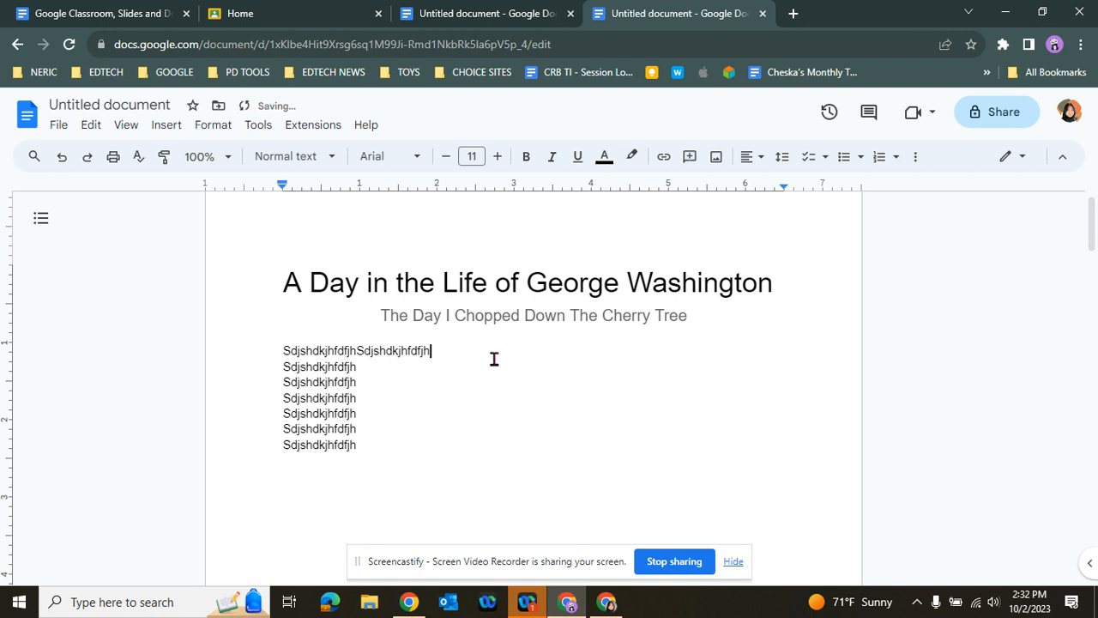
key("ctrl+v")
key("ctrl+v")
key("ctrl+v")
key("ctrl+v")
key("ctrl+v")
key("ctrl+v")
key("ctrl+v")
key("ctrl+v")
key("ctrl+v")
key("ctrl+v")
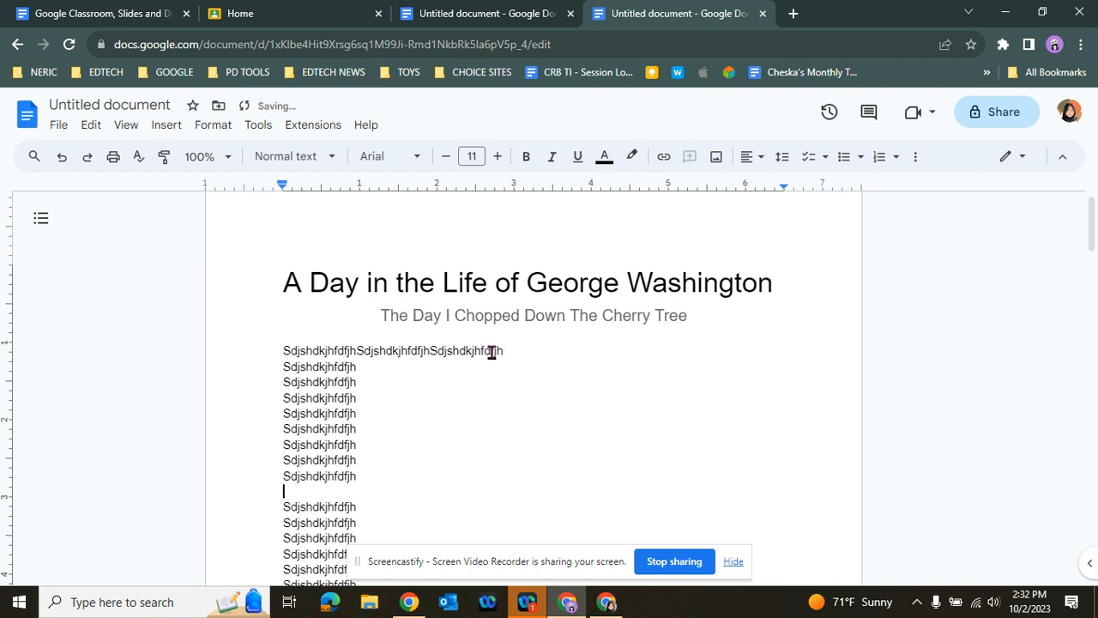
- Cut the portrait from the second page and paste it before the first placeholder line under the subtitle
scroll(485, 374, "down", 3)
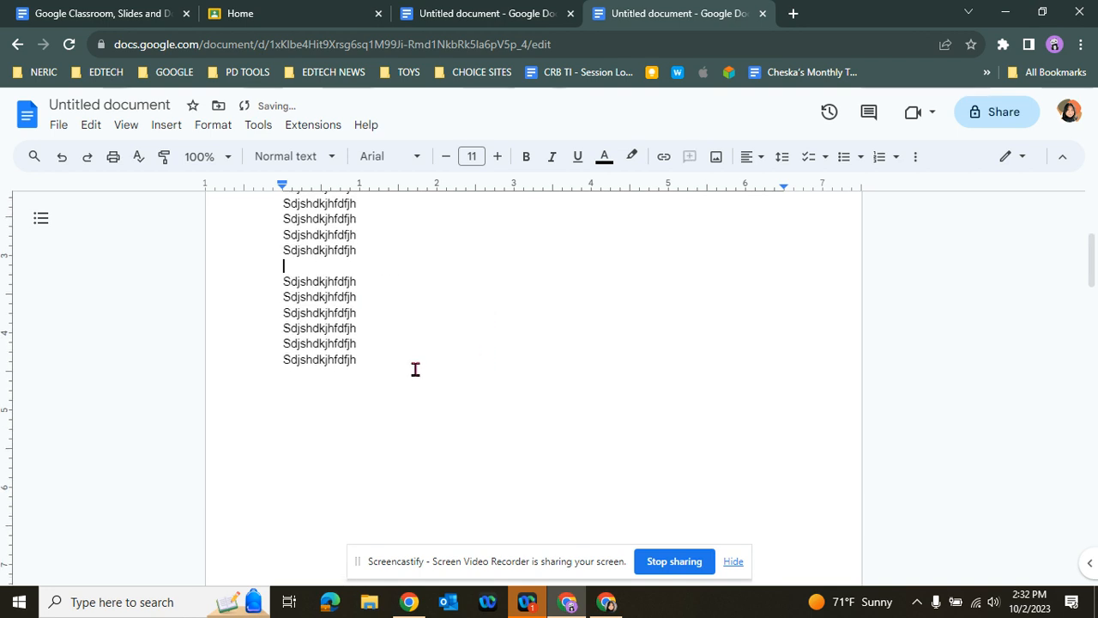
scroll(461, 423, "down", 5)
left_click(425, 437)
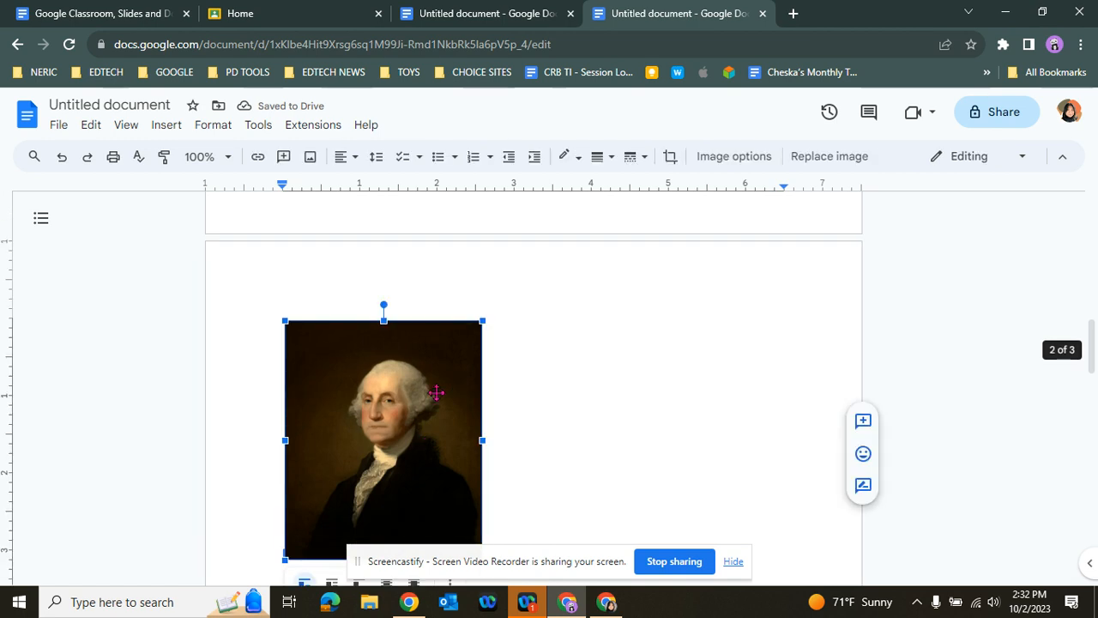
right_click(433, 409)
key("Escape")
key("Delete")
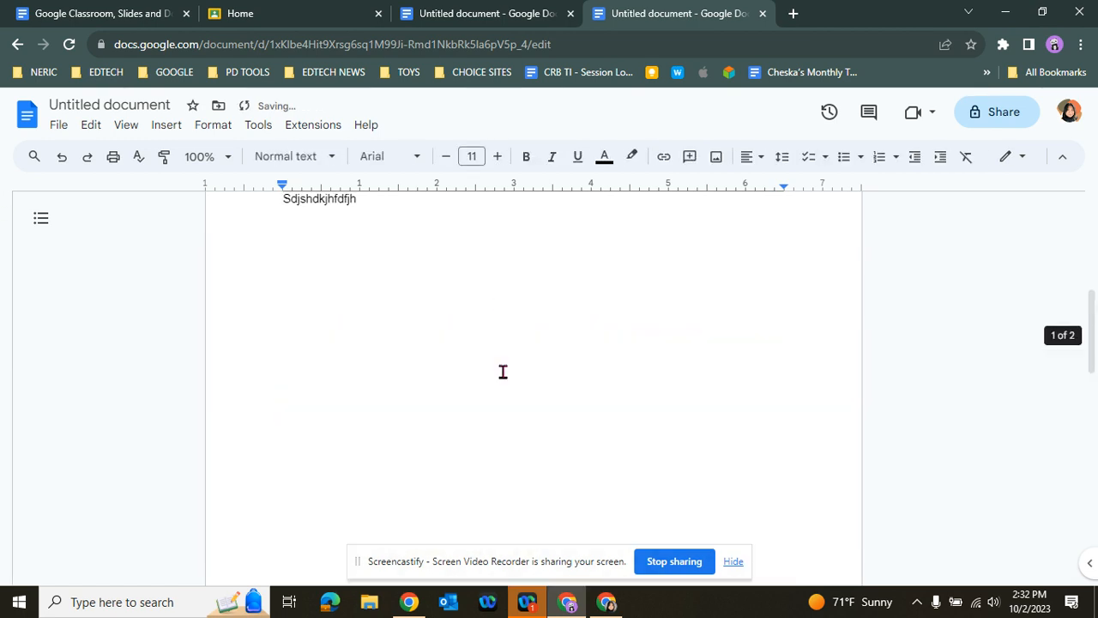
scroll(503, 372, "up", 5)
left_click(277, 271)
key("ctrl+v")
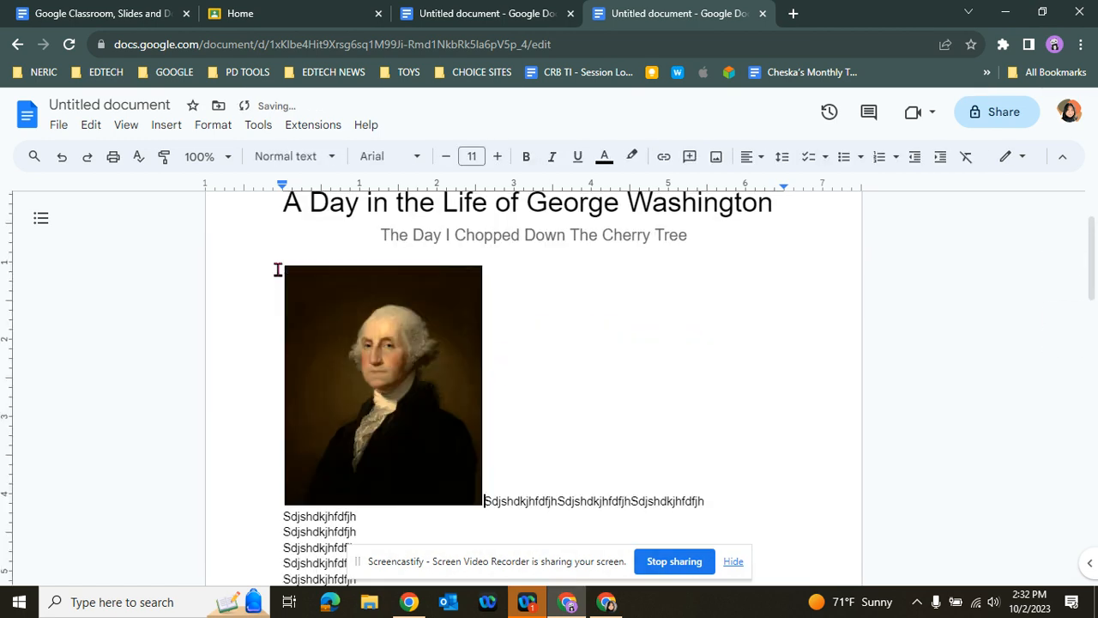
- Set the portrait to wrap text so the placeholder lines run beside it
scroll(627, 375, "down", 1)
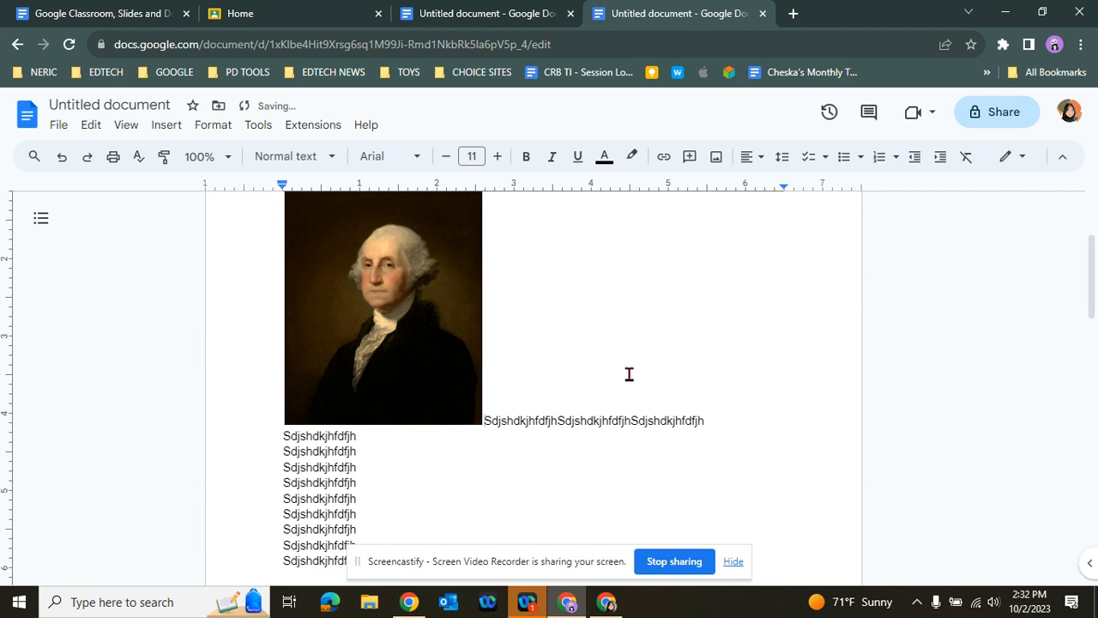
left_click(429, 319)
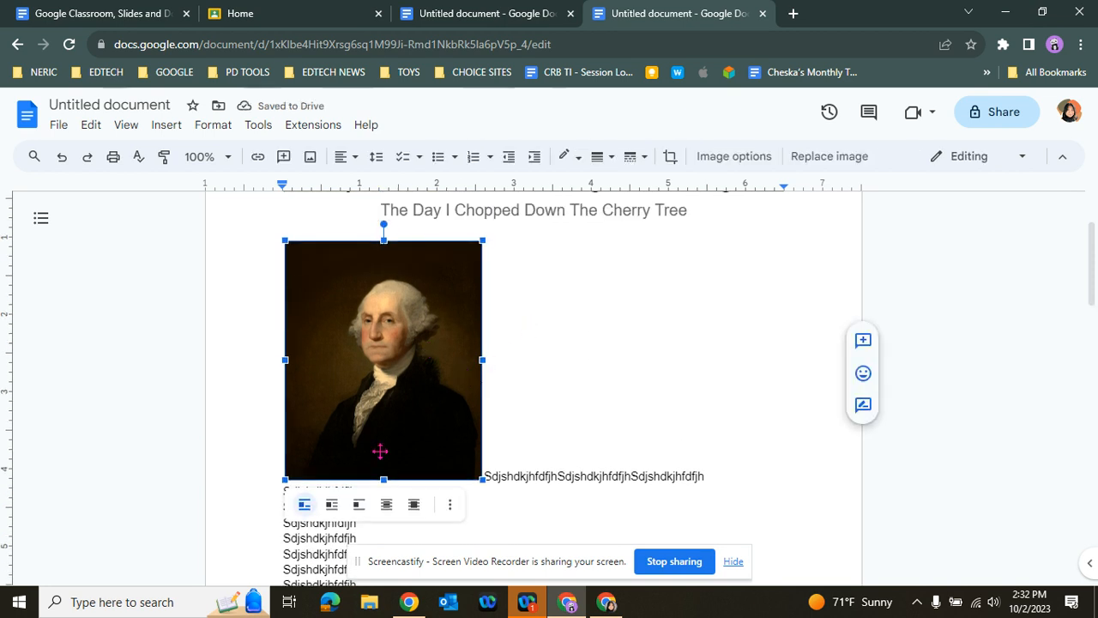
left_click(332, 506)
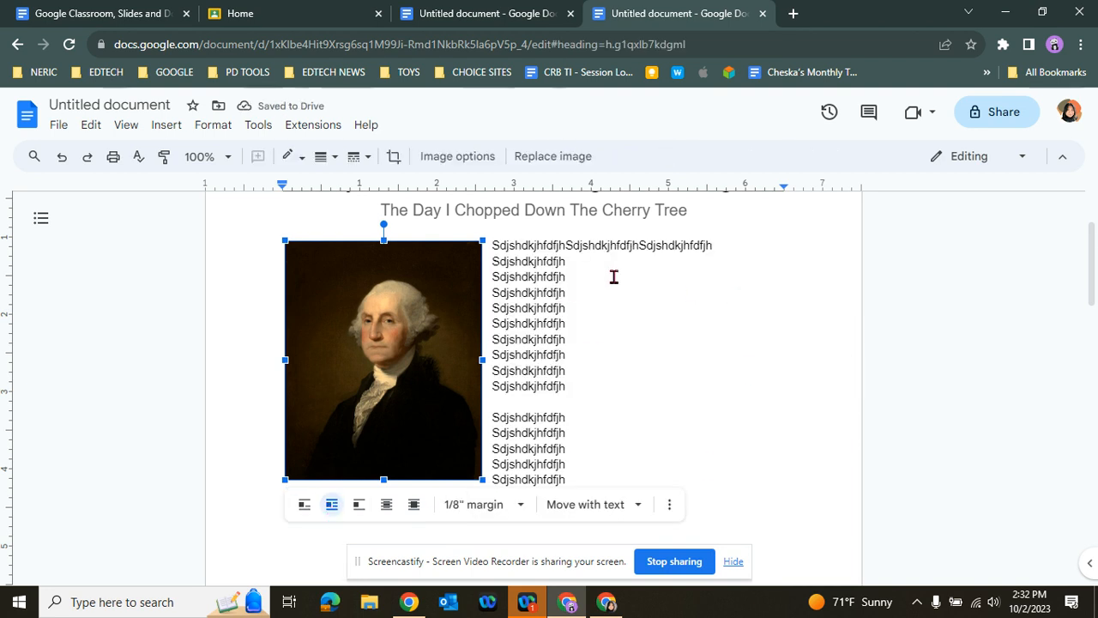
left_click(633, 320)
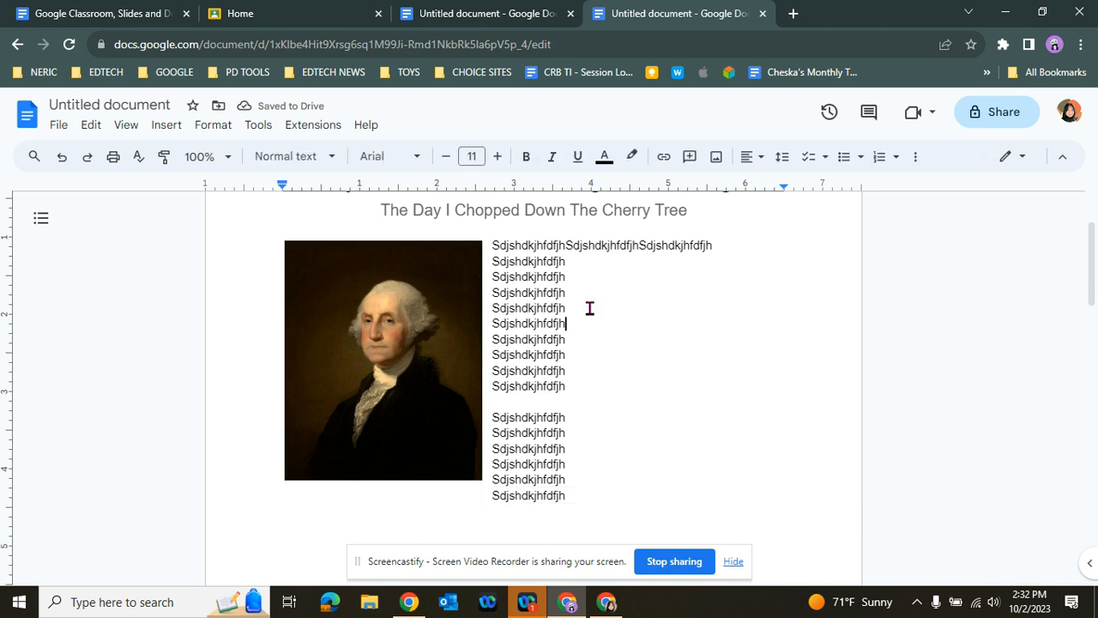
- Set the portrait to break text so the placeholder lines sit beneath it
left_click(416, 338)
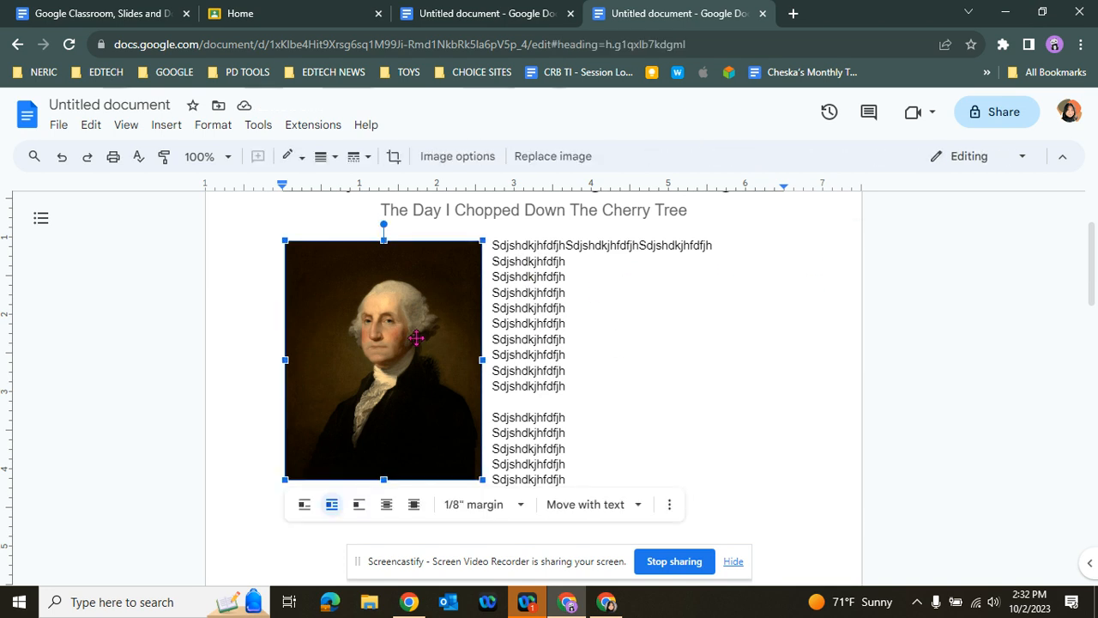
left_click(359, 510)
scroll(617, 338, "down", 1)
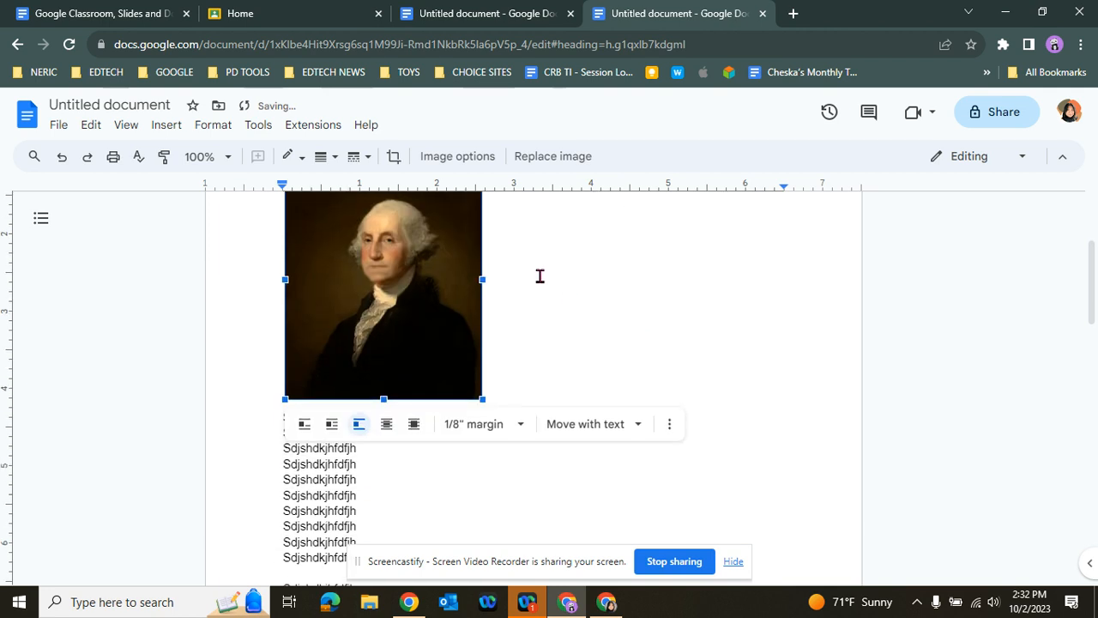
left_click(719, 398)
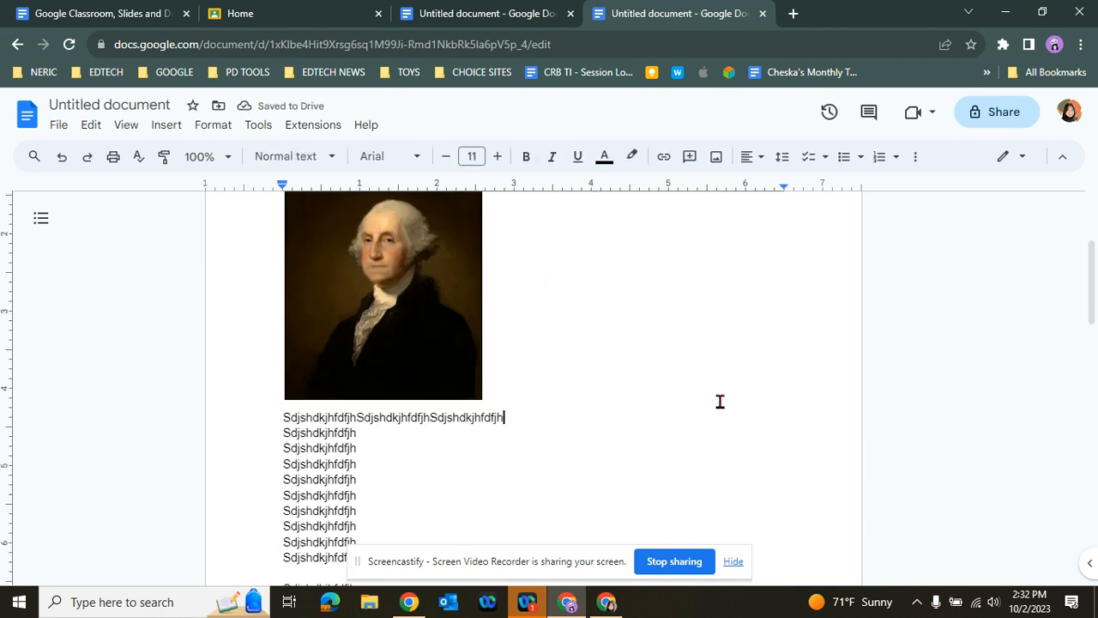
scroll(640, 369, "up", 2)
scroll(637, 369, "down", 1)
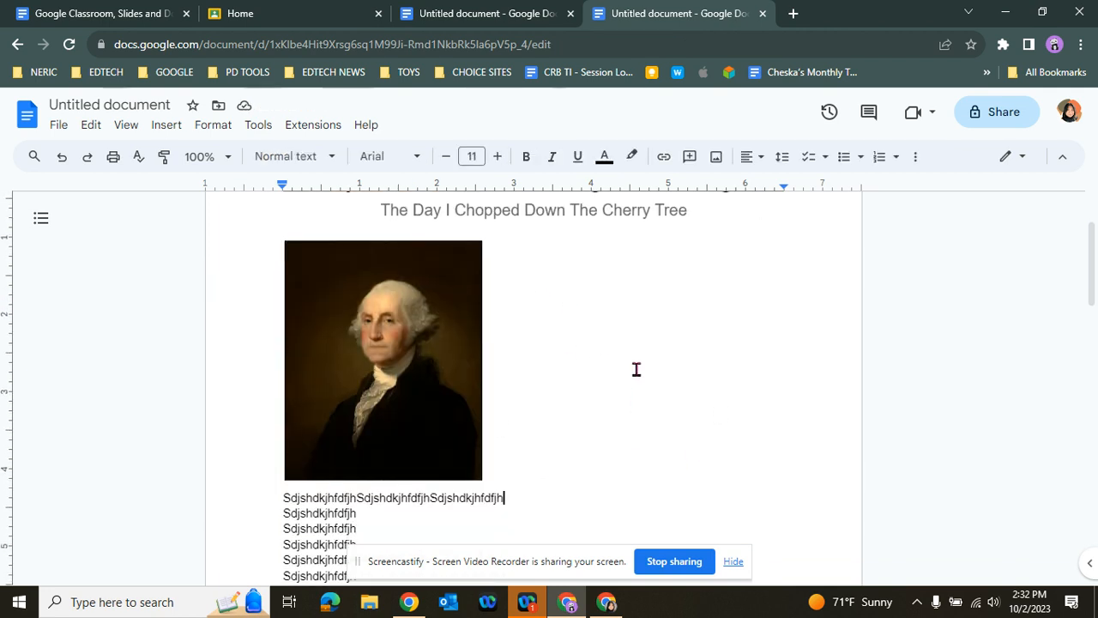
left_click(427, 367)
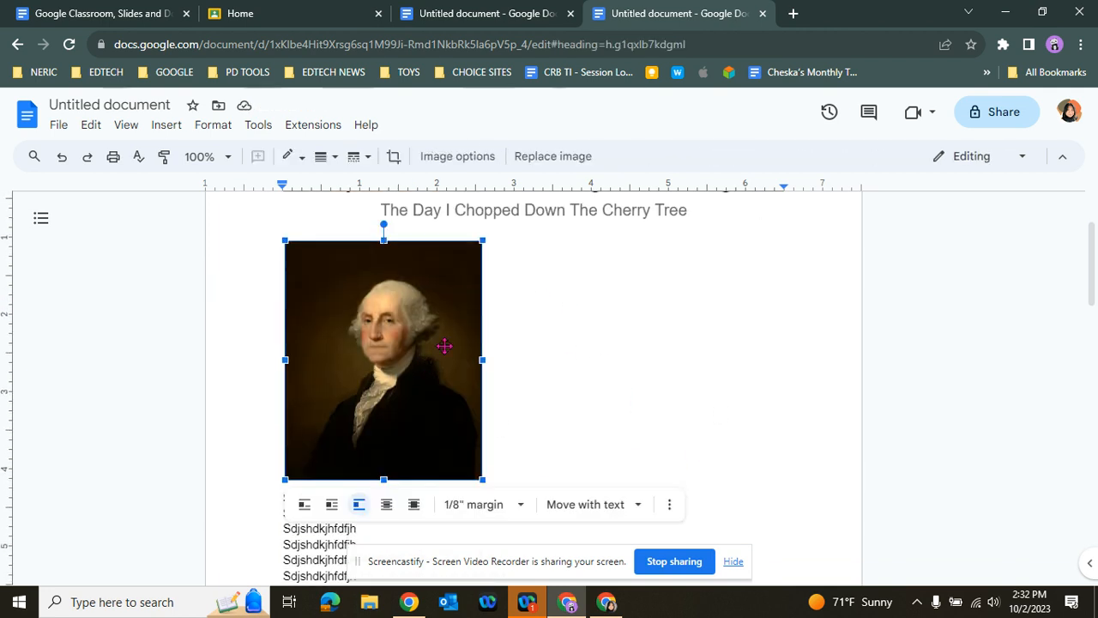
right_click(394, 368)
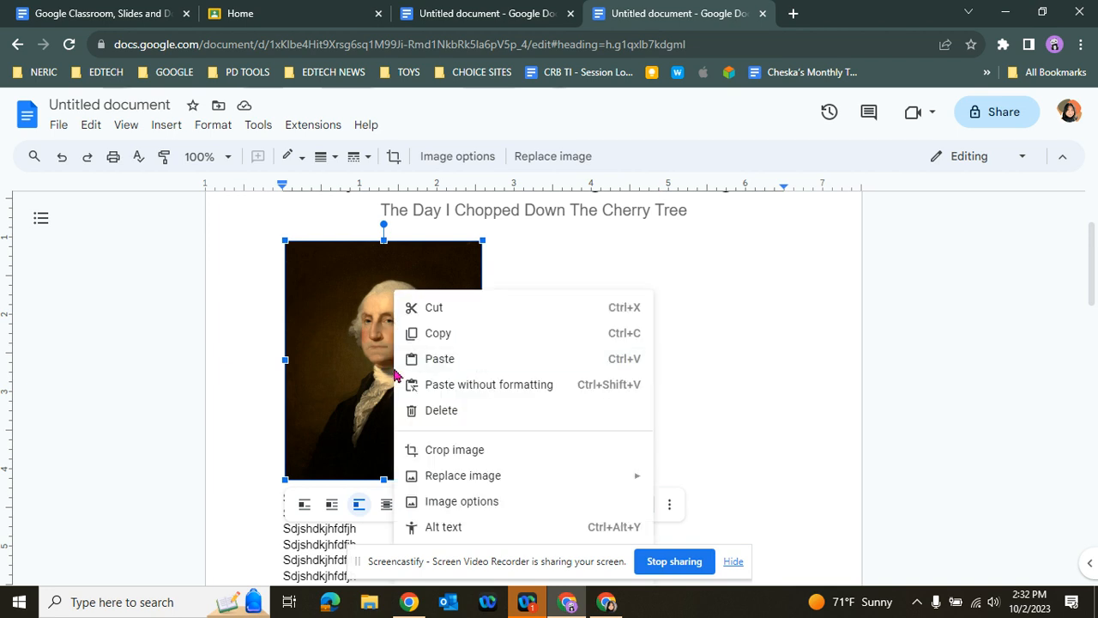
left_click(782, 365)
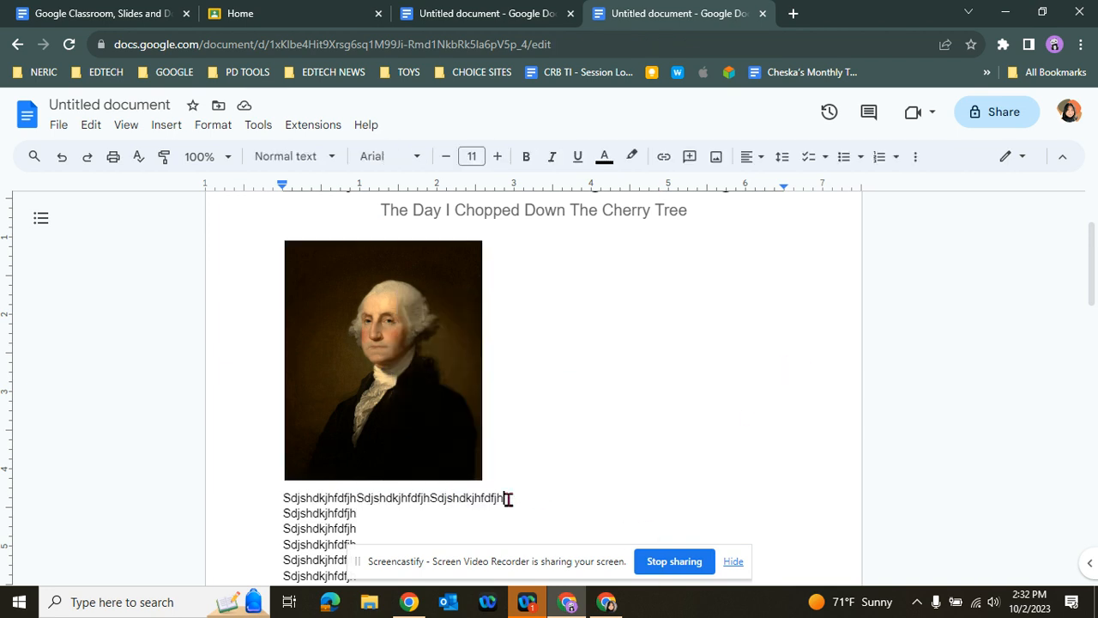
- Try placing the portrait behind the text and in front of the text
left_click(408, 427)
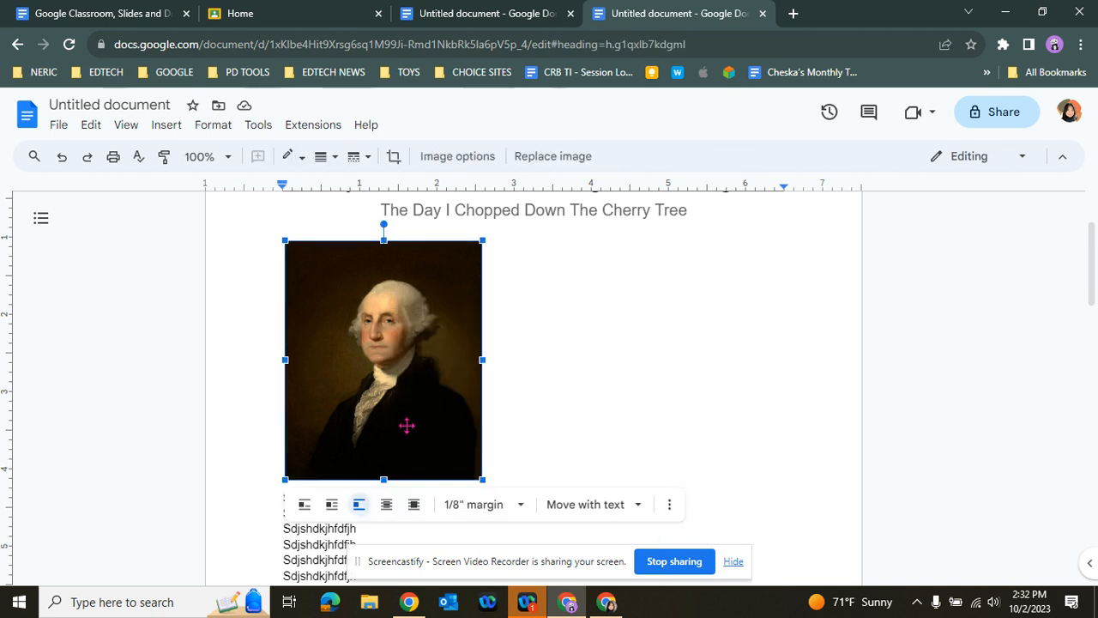
left_click(388, 506)
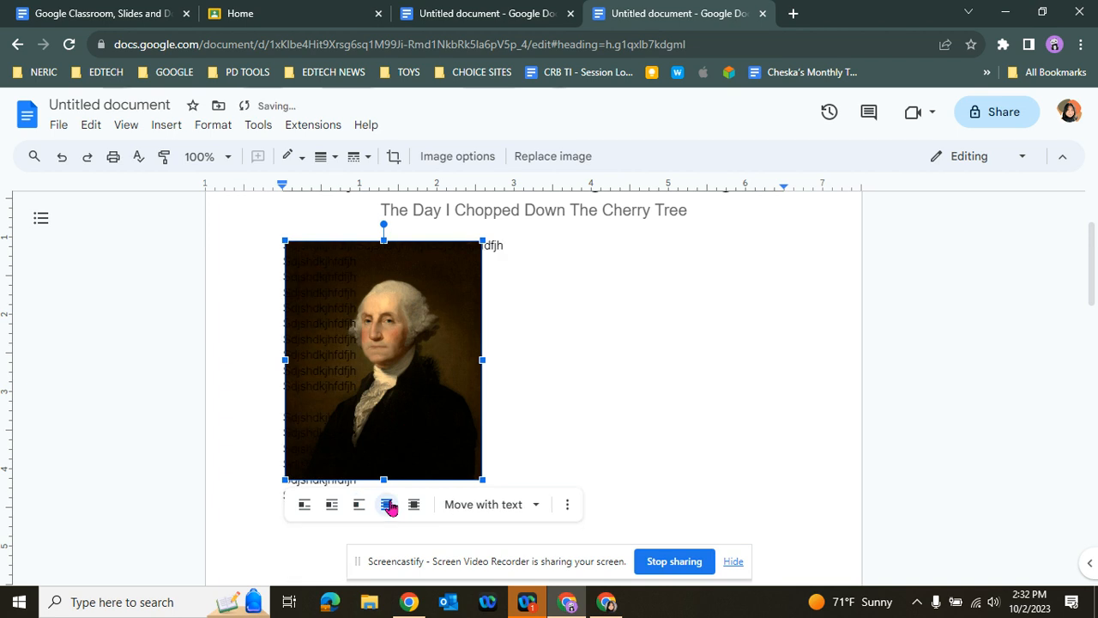
left_click(413, 505)
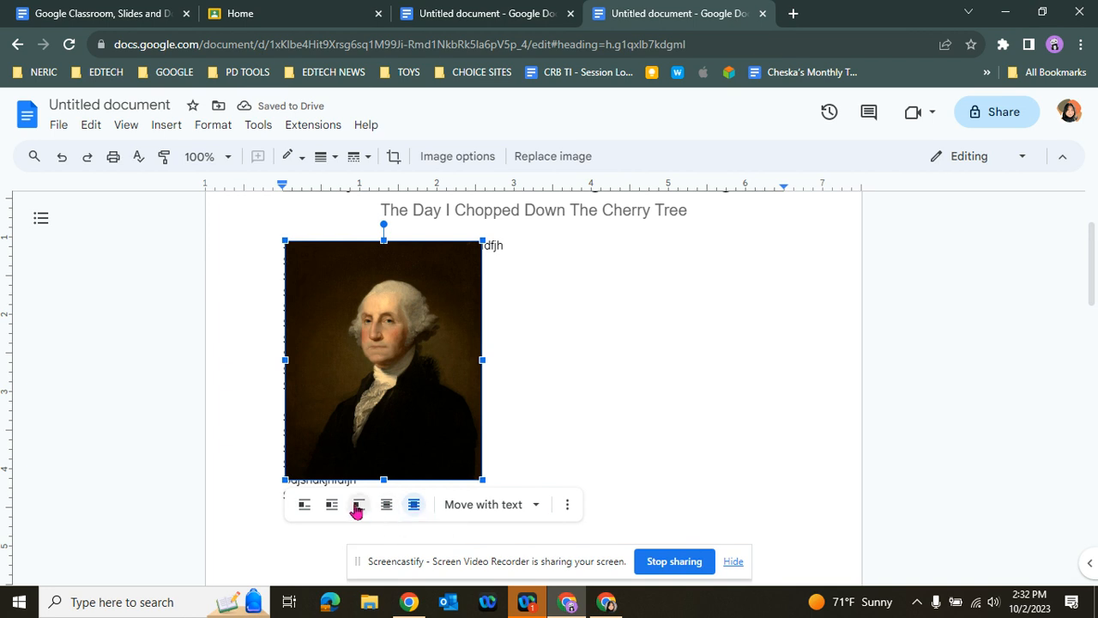
- Set the portrait in line with the text, and switch it to wrap text so the placeholder lines run beside it
left_click(305, 505)
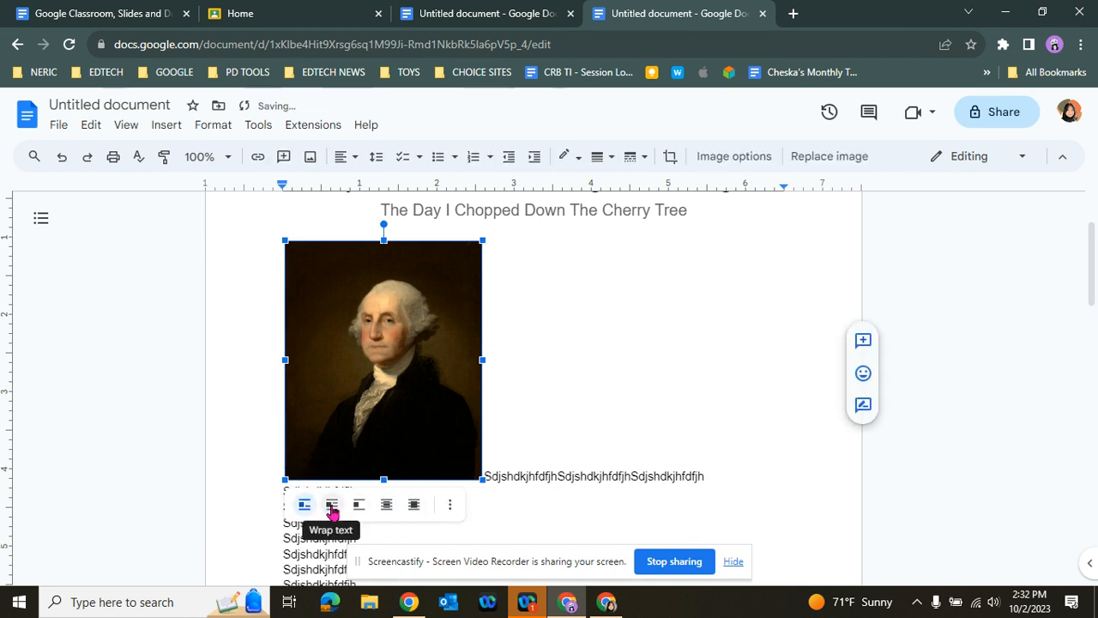
left_click(332, 506)
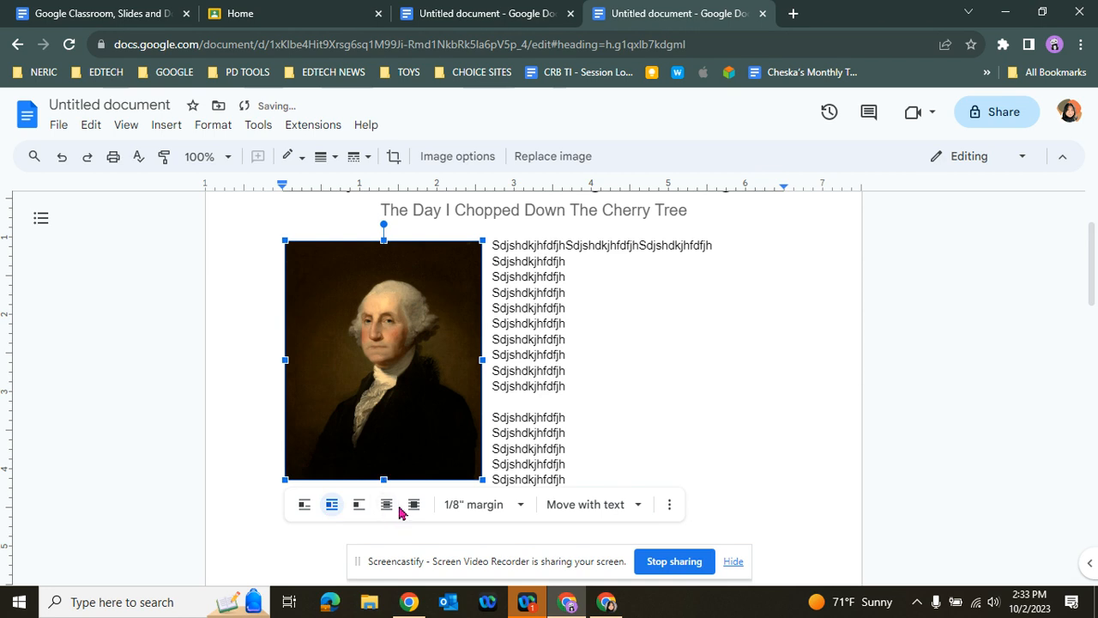
- Try a 1" margin around the wrapped portrait and return the margin to 1/8"
left_click(520, 508)
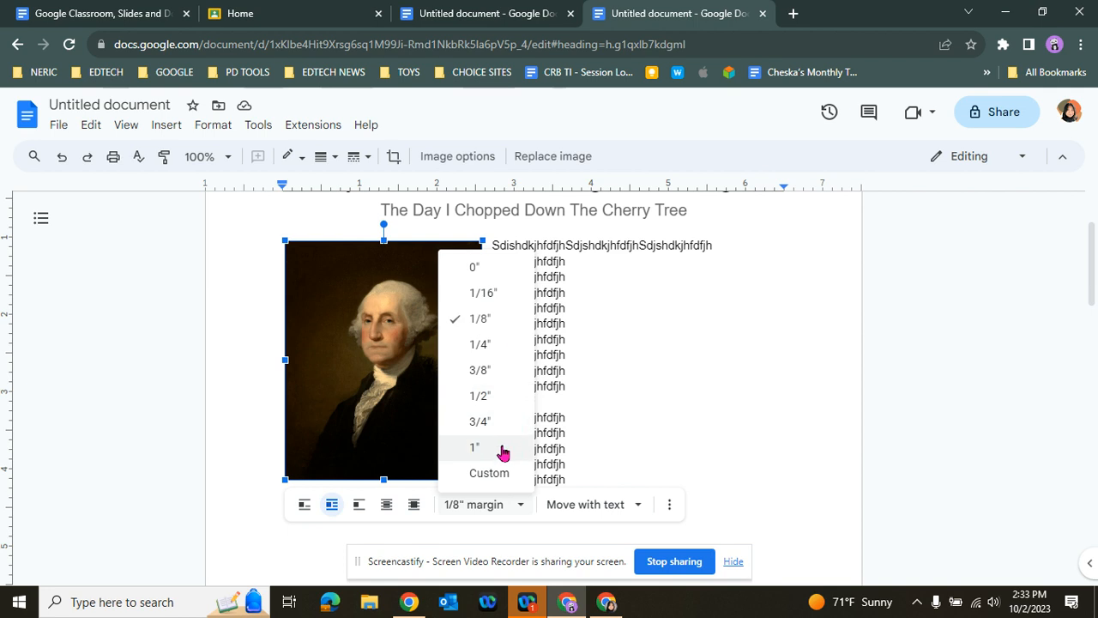
left_click(503, 448)
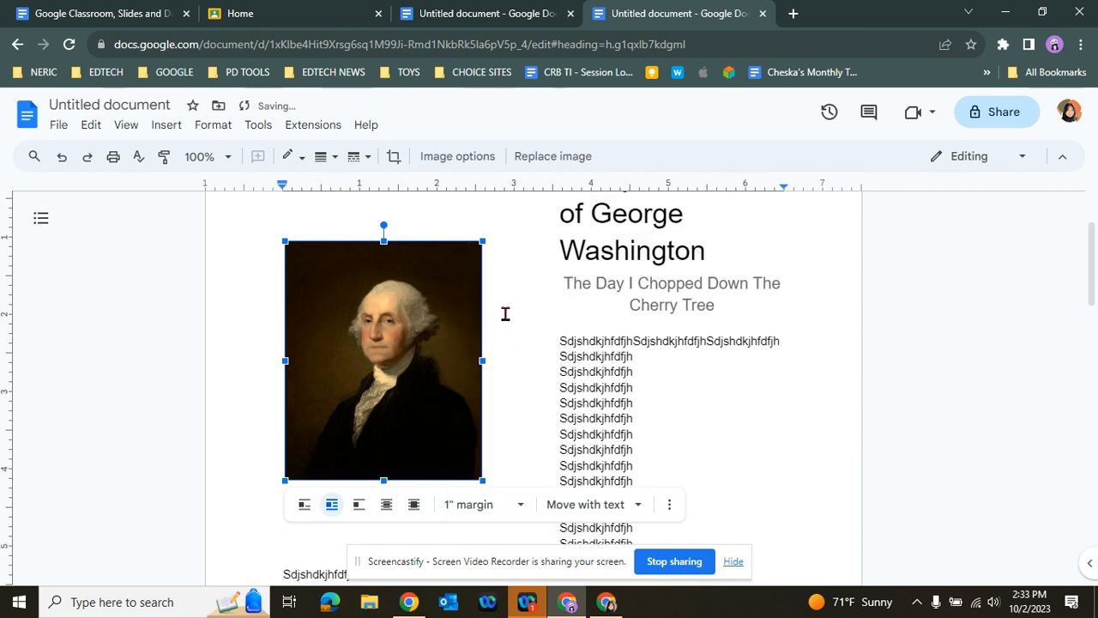
left_click(522, 510)
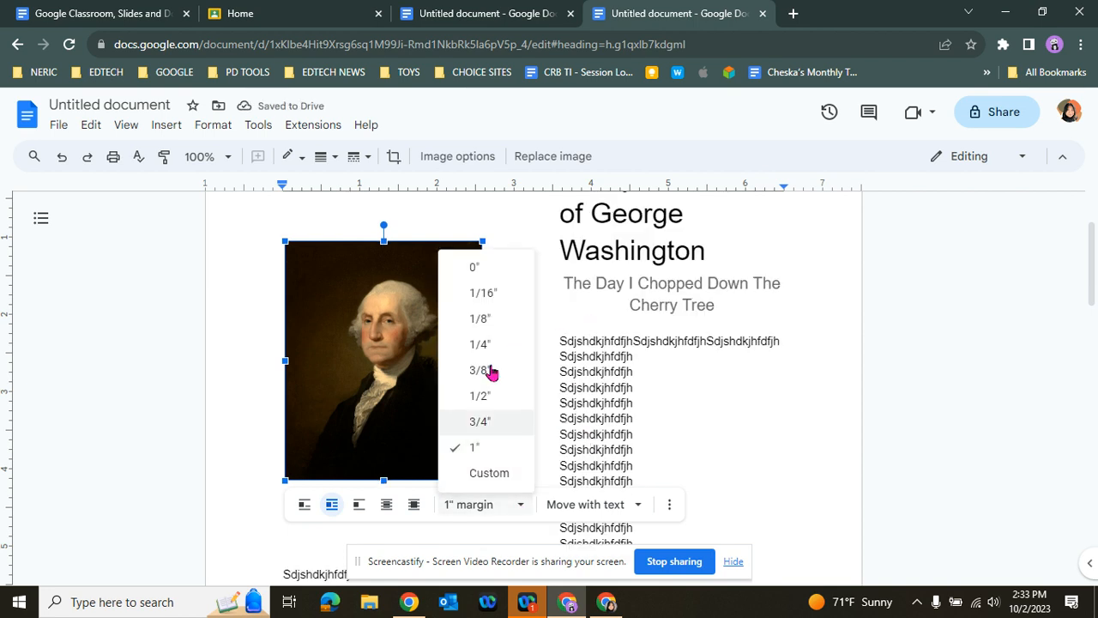
left_click(510, 322)
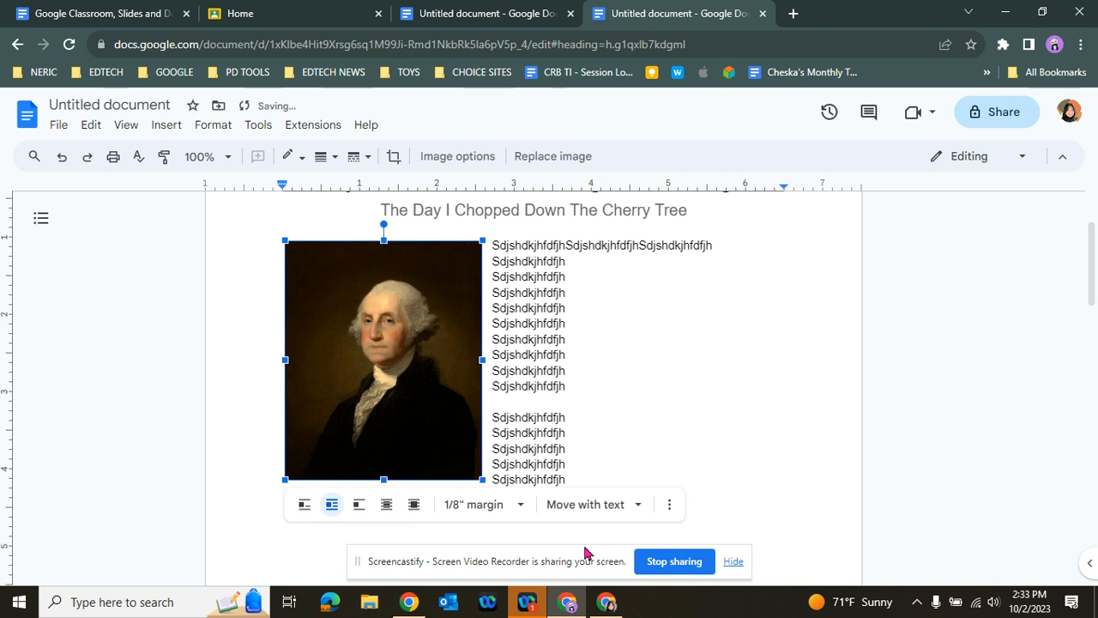
- Fix the portrait's position on the page instead of letting it move with the text
left_click(631, 506)
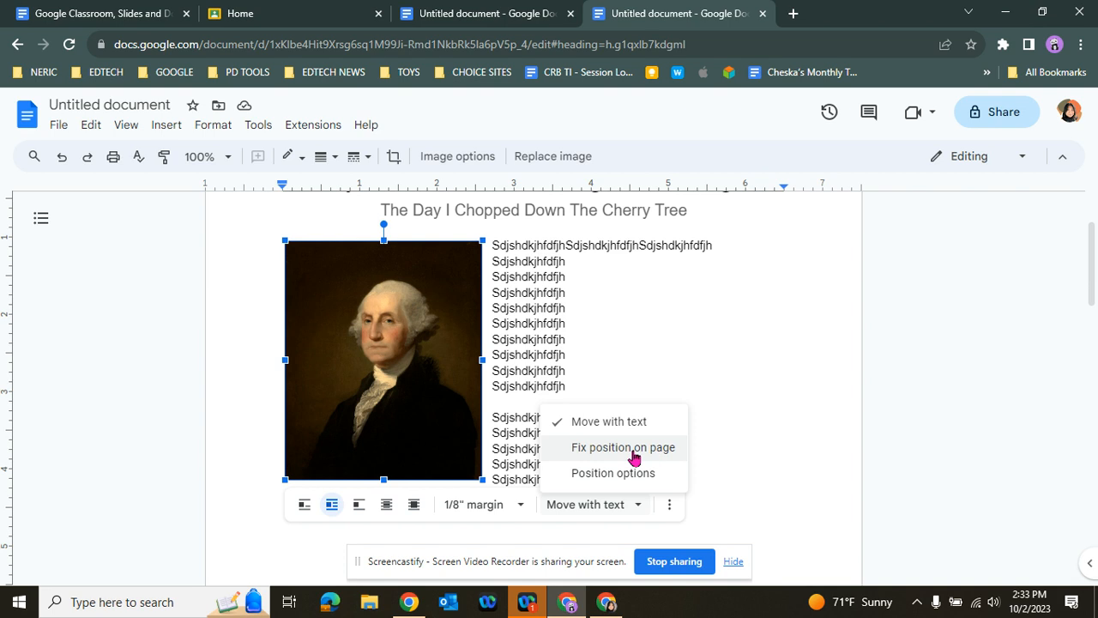
left_click(633, 455)
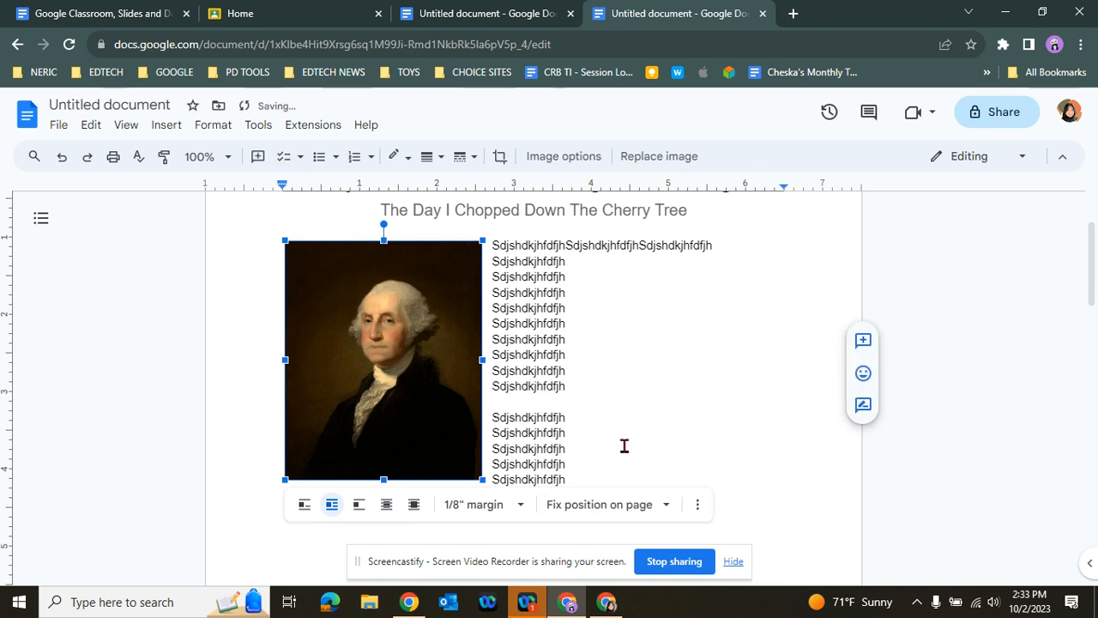
- Review the portrait's image options and give it the alt text description "Portrait of George Washington"
left_click(698, 511)
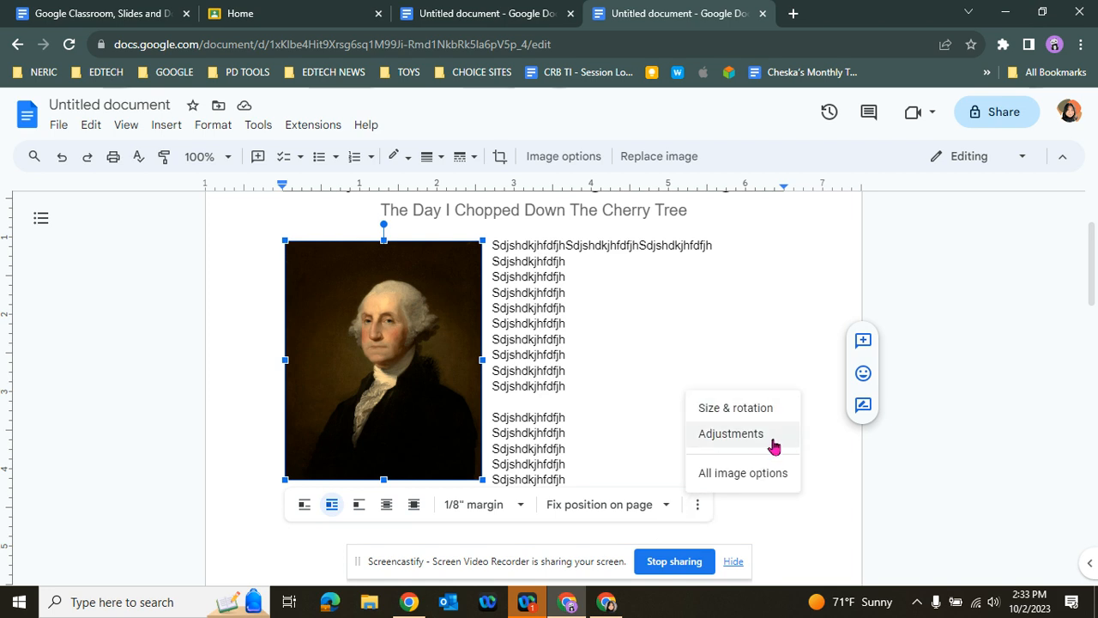
left_click(730, 435)
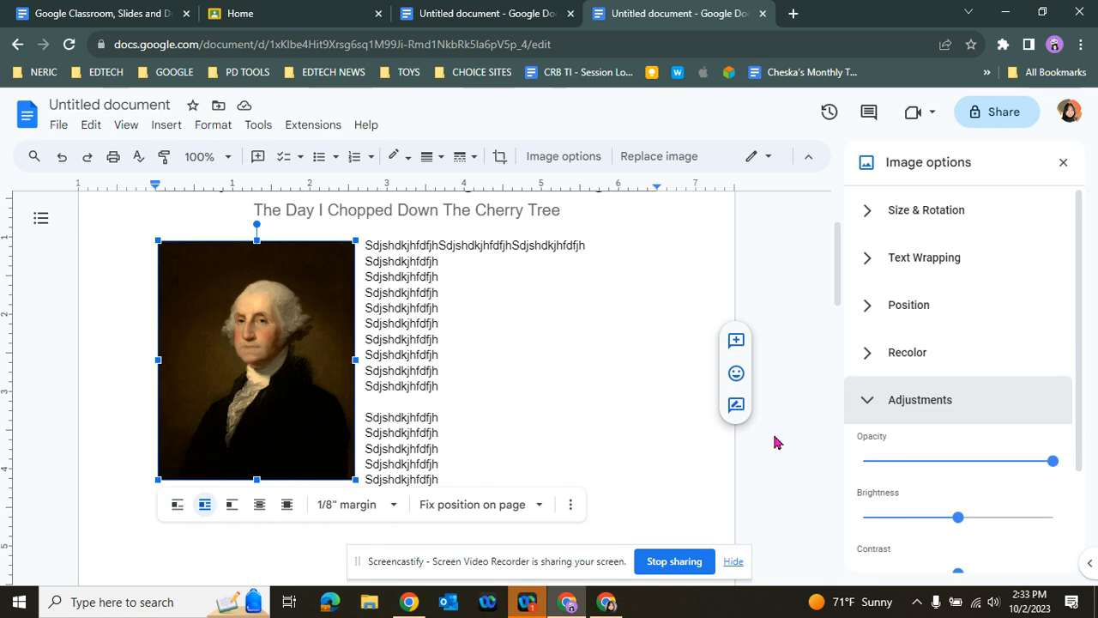
scroll(1039, 326, "down", 3)
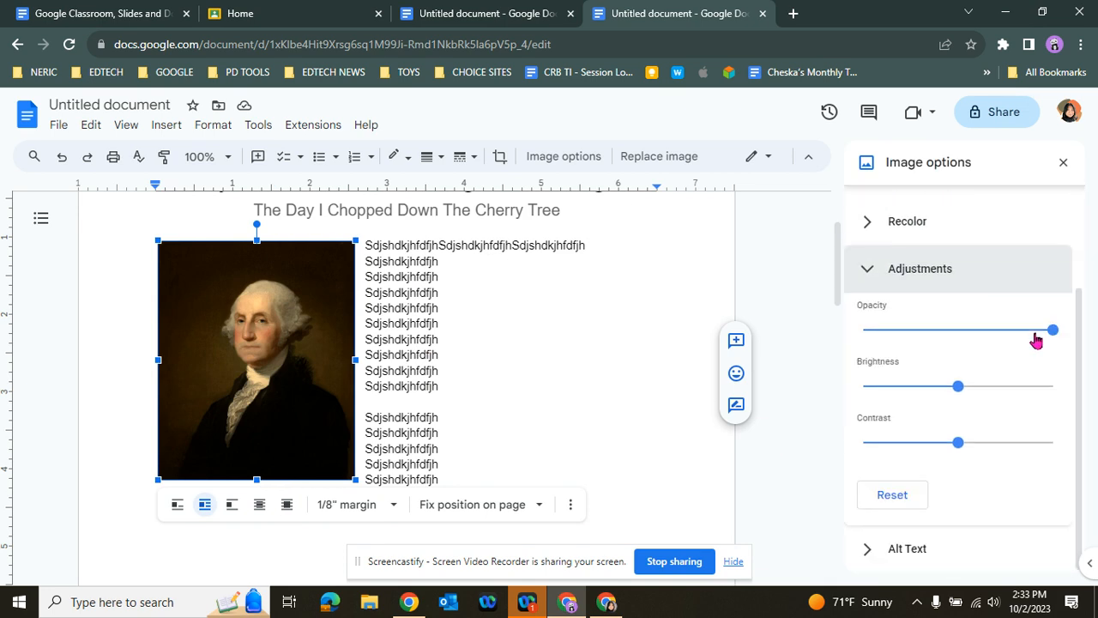
scroll(1034, 369, "up", 3)
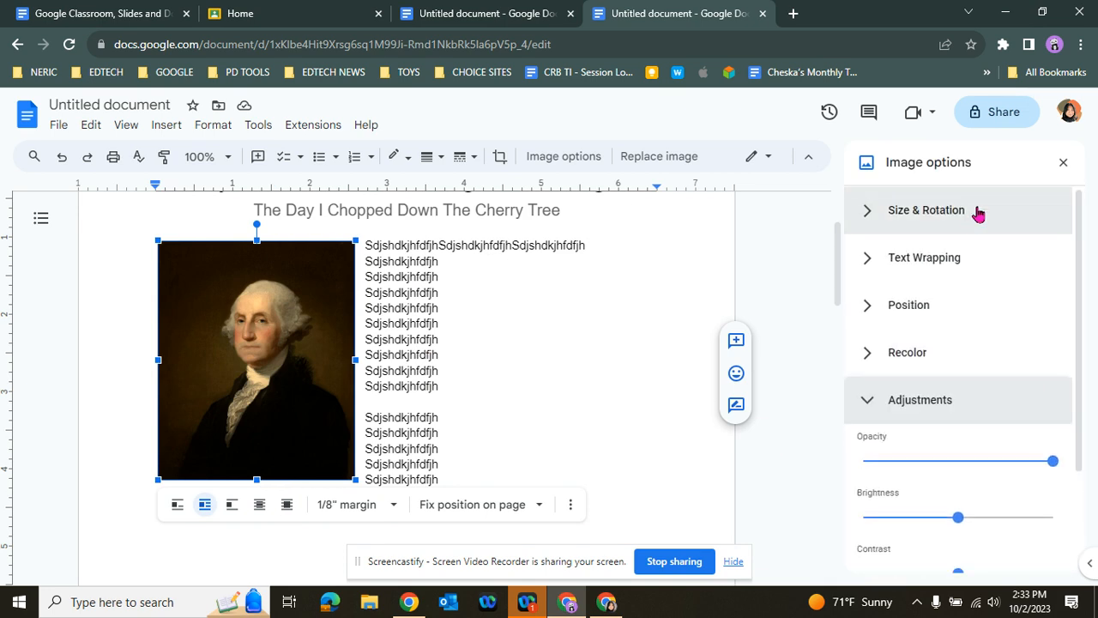
scroll(995, 383, "down", 3)
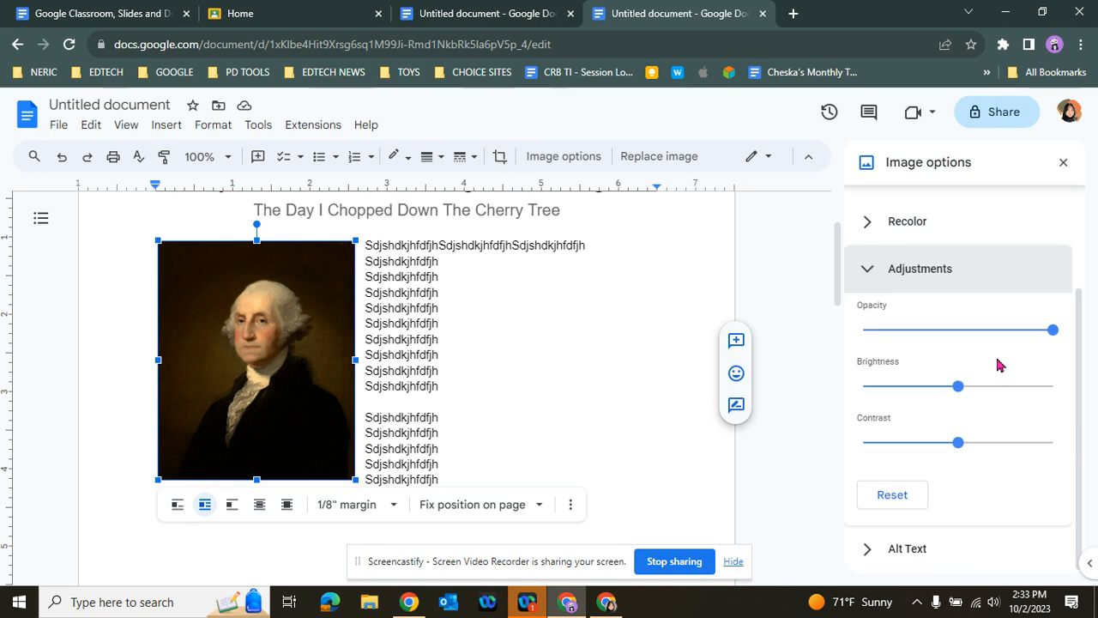
left_click(924, 567)
left_click(948, 496)
type("Portrait of Ge")
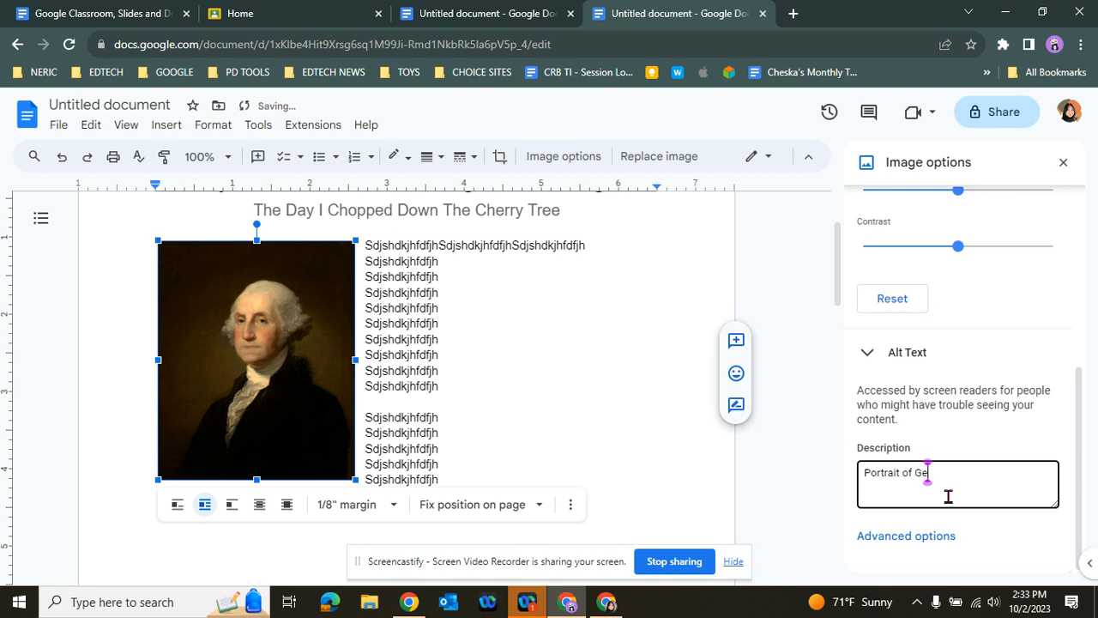
type("orge Washington")
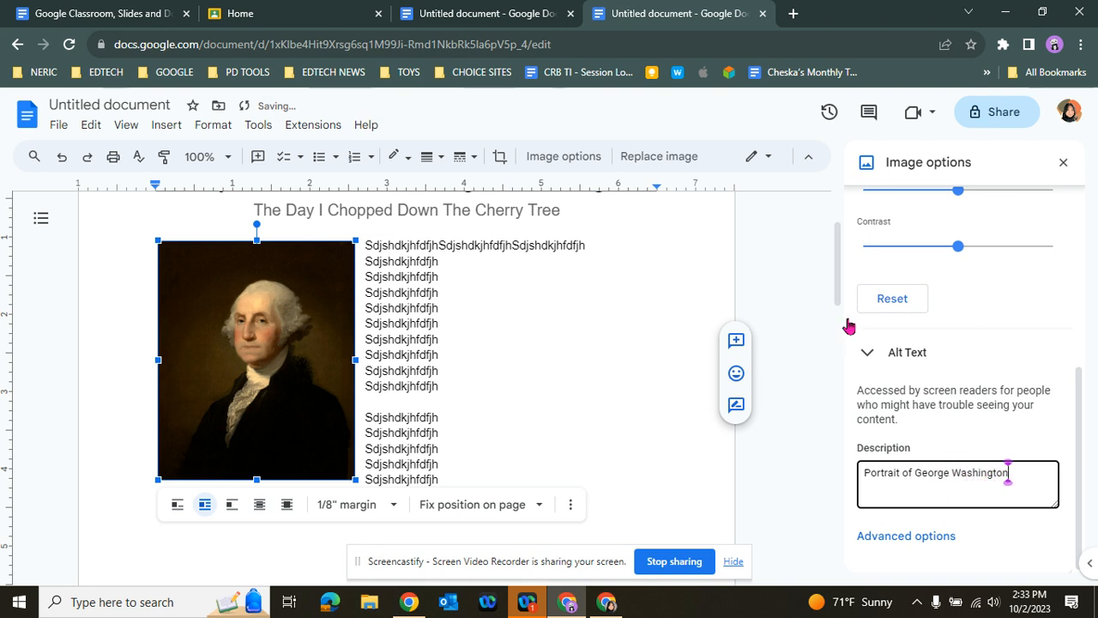
left_click(806, 230)
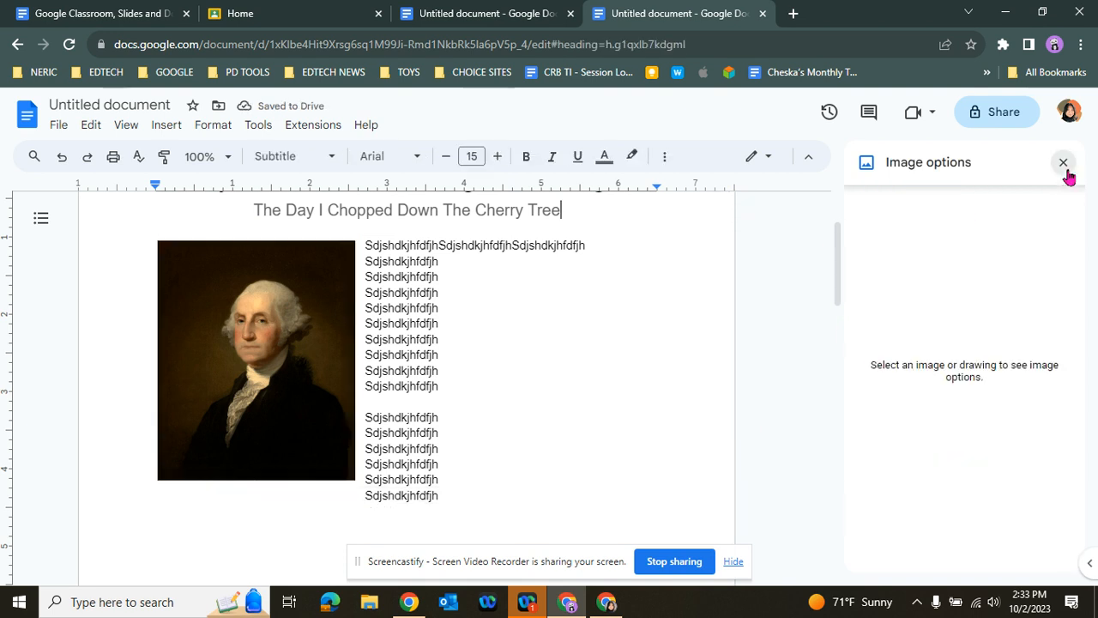
left_click(1063, 164)
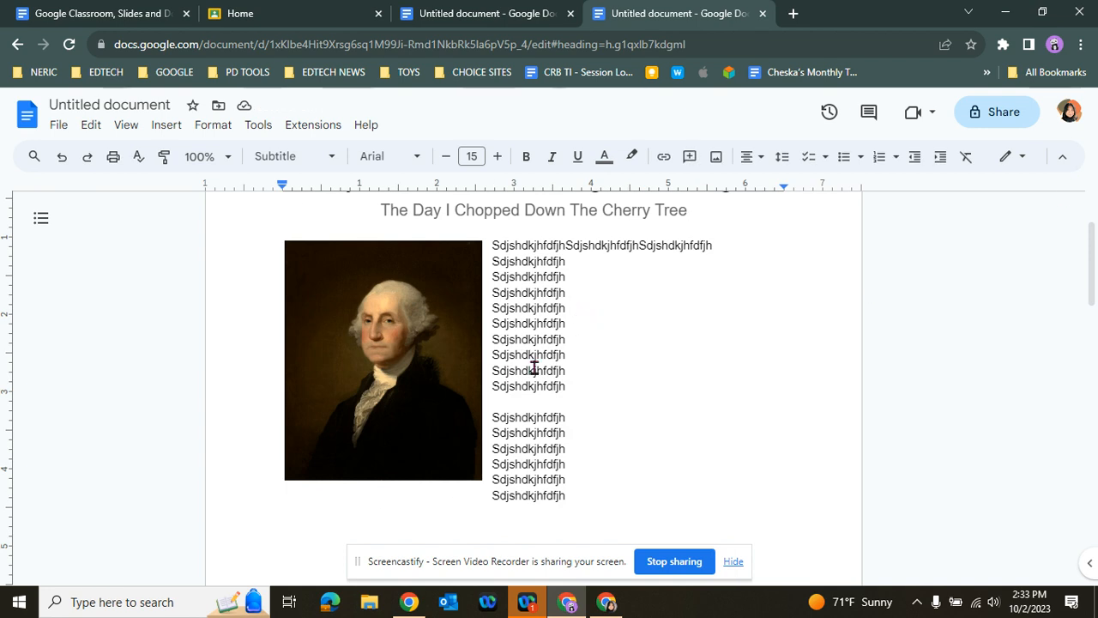
- Add a new line below the large painting on the second page and insert a page break there
scroll(659, 386, "down", 4)
scroll(662, 388, "down", 5)
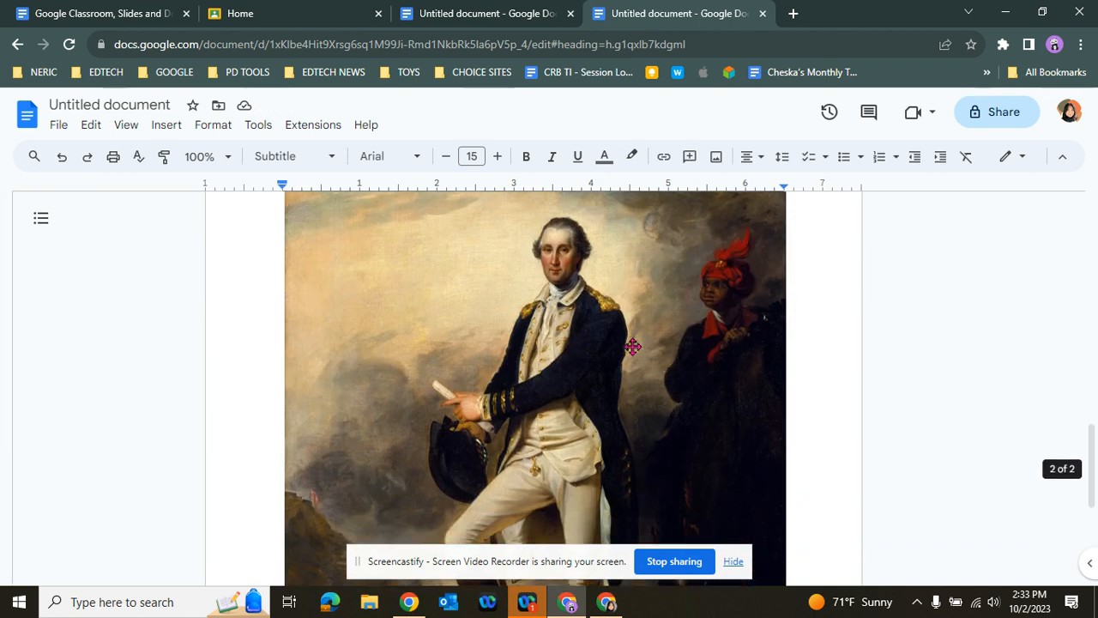
scroll(729, 373, "down", 3)
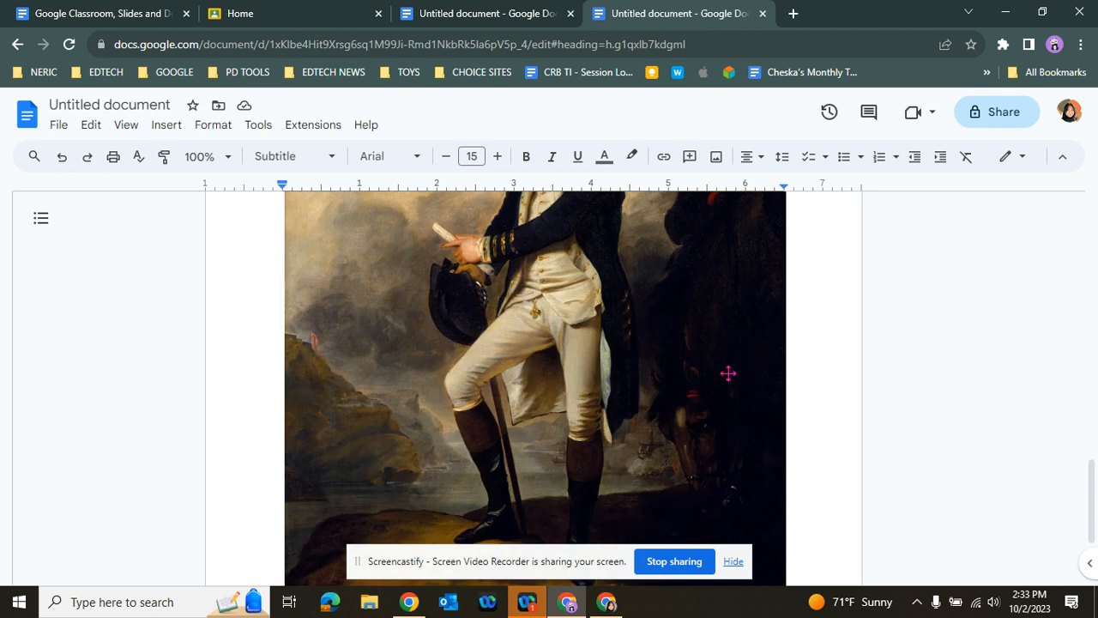
scroll(727, 373, "up", 2)
scroll(728, 374, "up", 2)
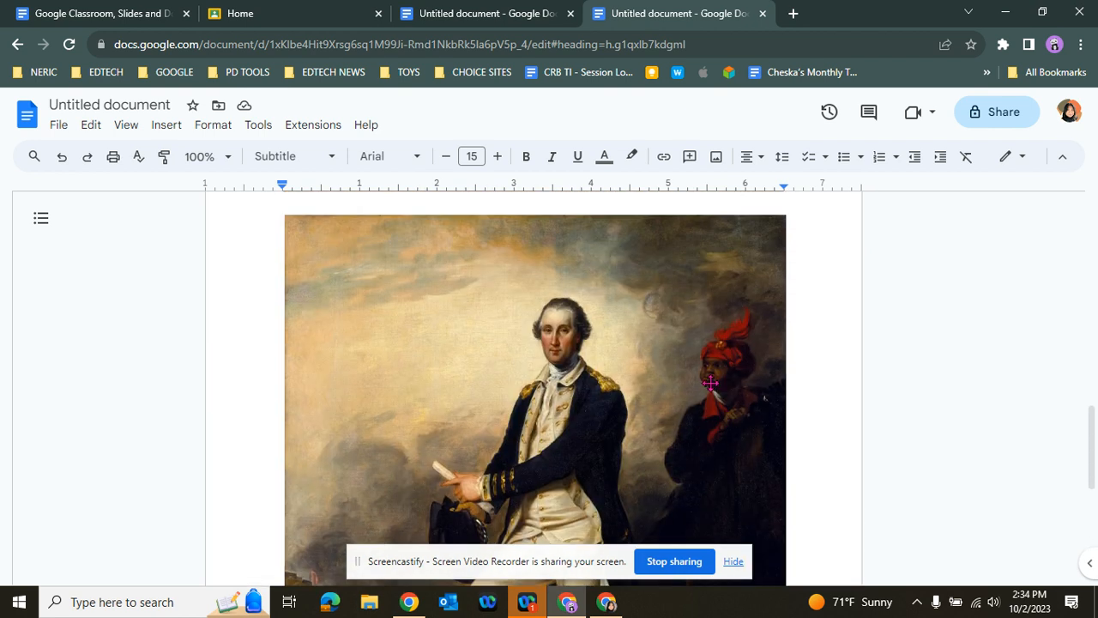
scroll(711, 381, "down", 5)
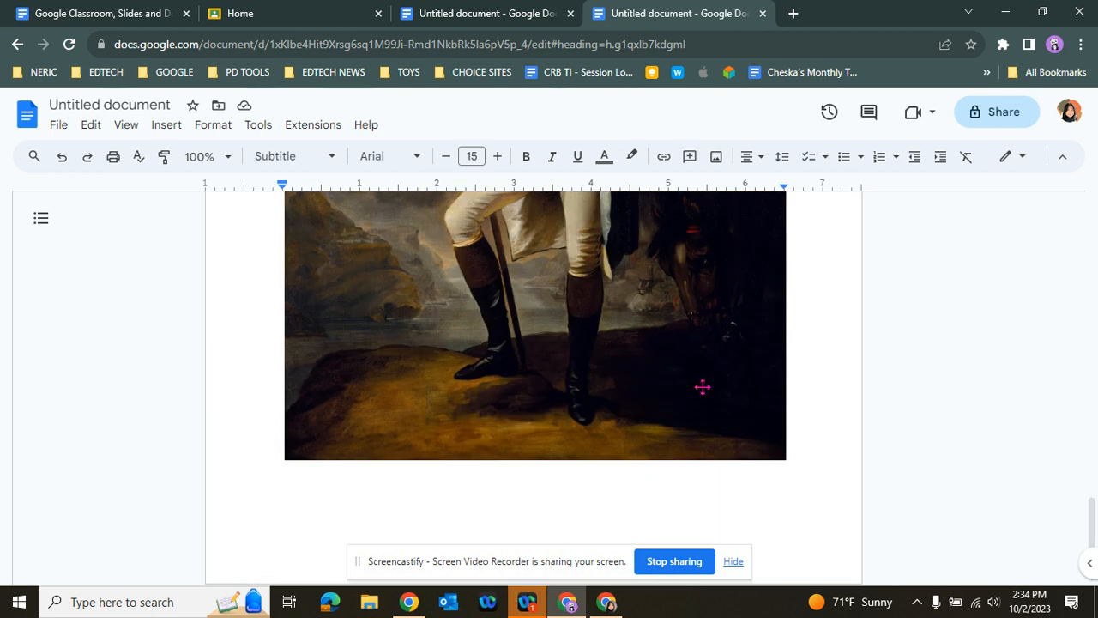
left_click(805, 435)
key("Return")
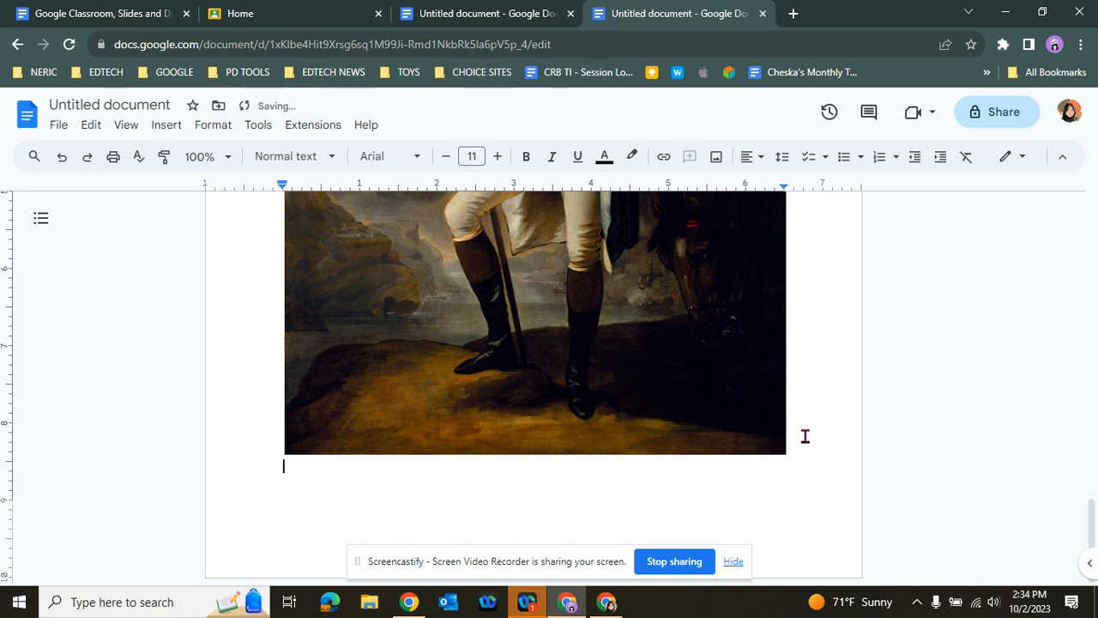
key("ctrl+Return")
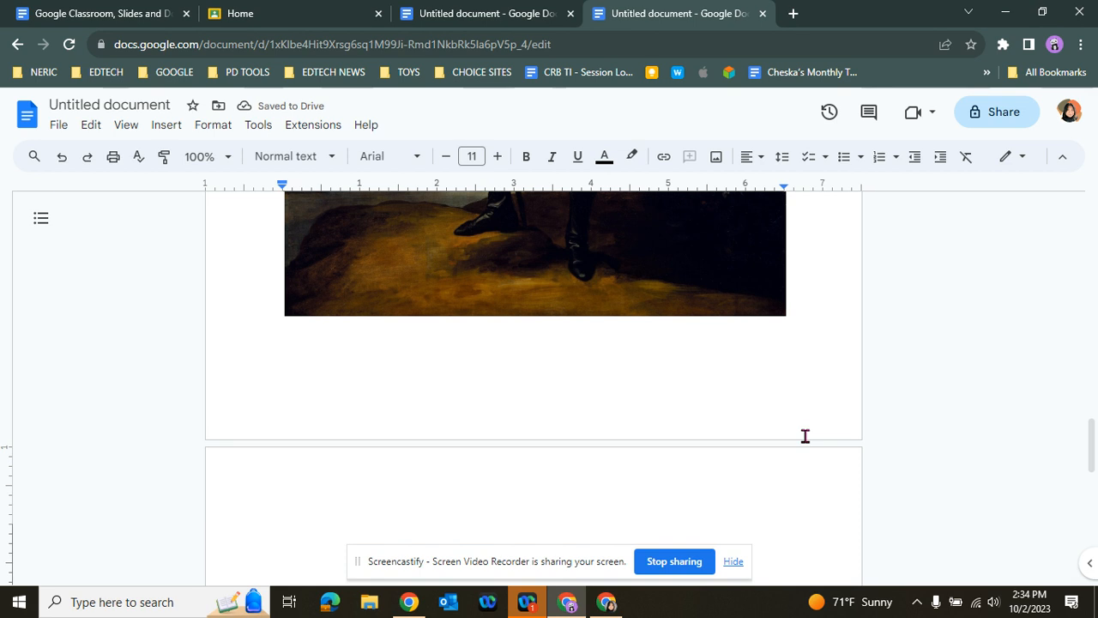
- Insert a table with 3 columns and 4 rows on the new page and write "Timeline" above it
left_click(170, 135)
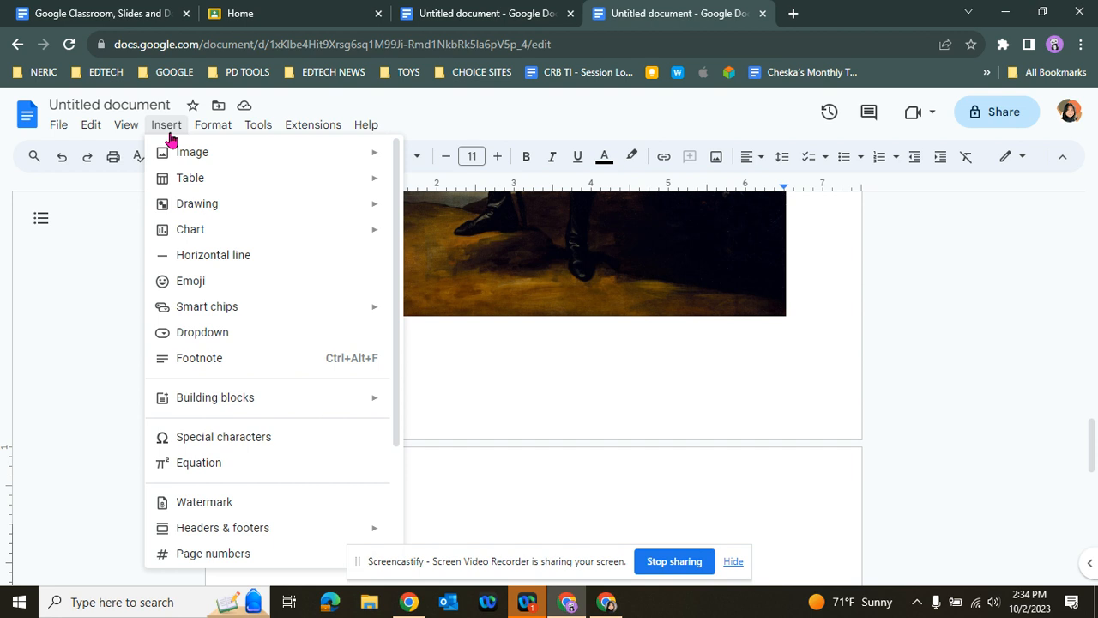
mouse_move(209, 190)
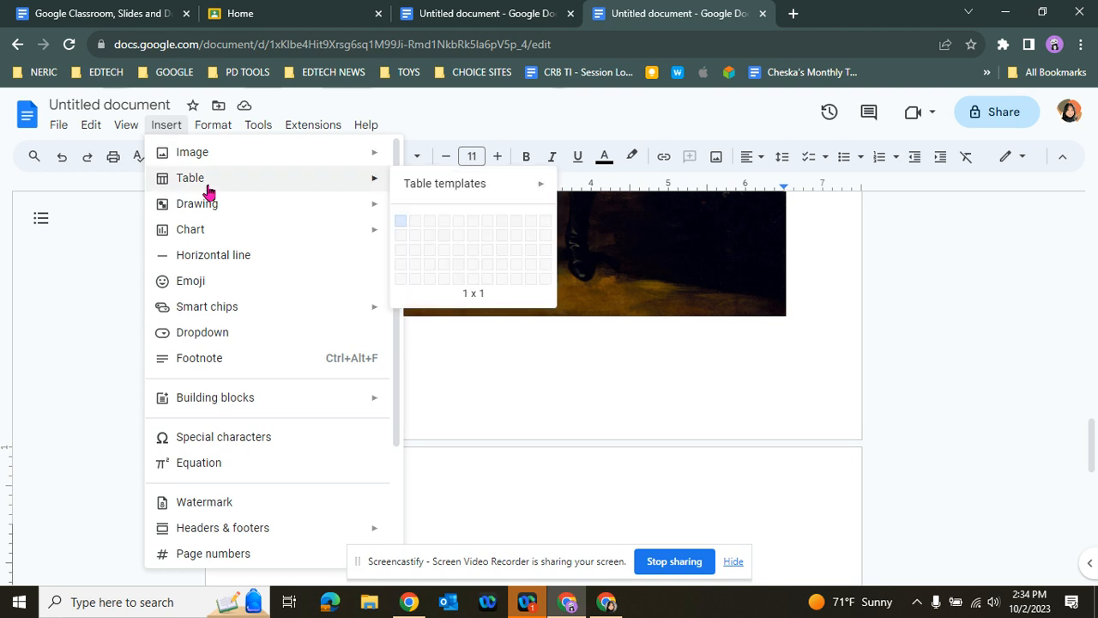
mouse_move(474, 201)
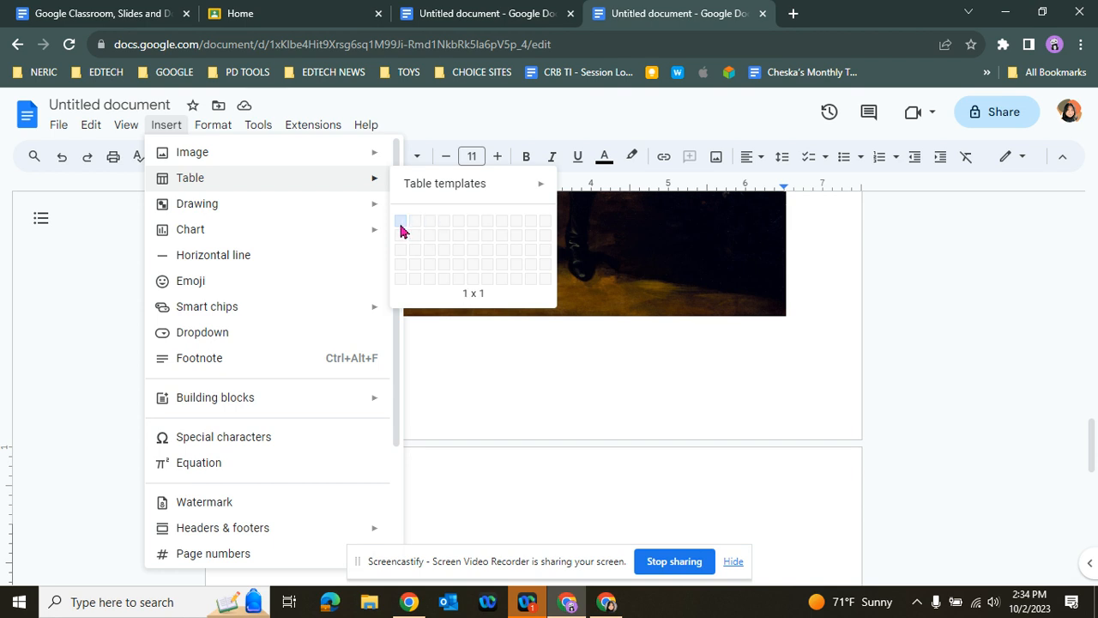
left_click(432, 263)
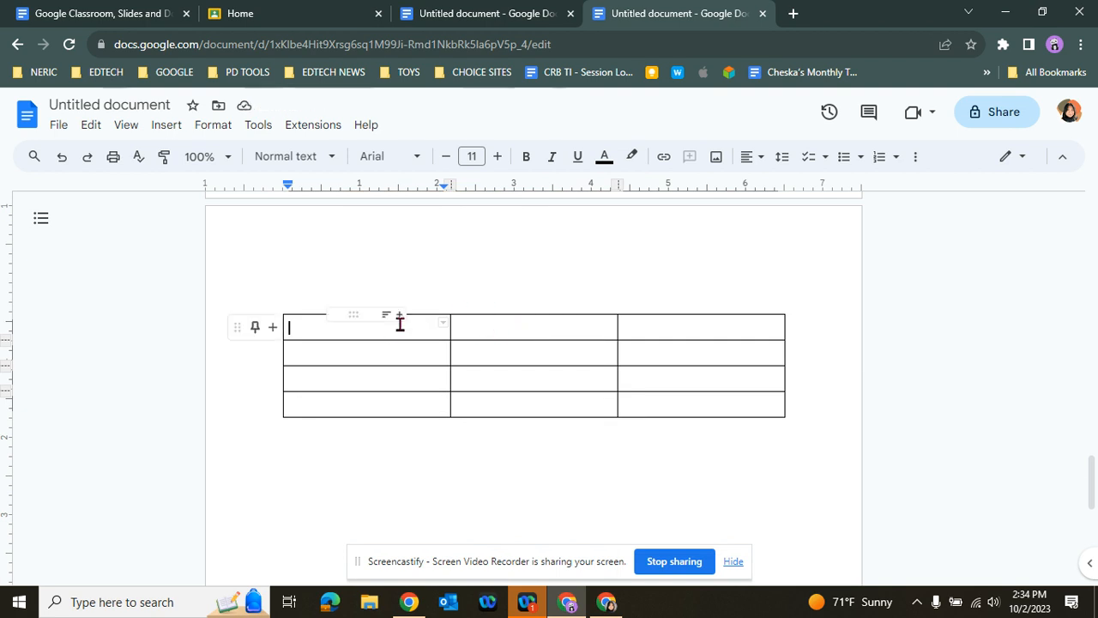
type("Timeline")
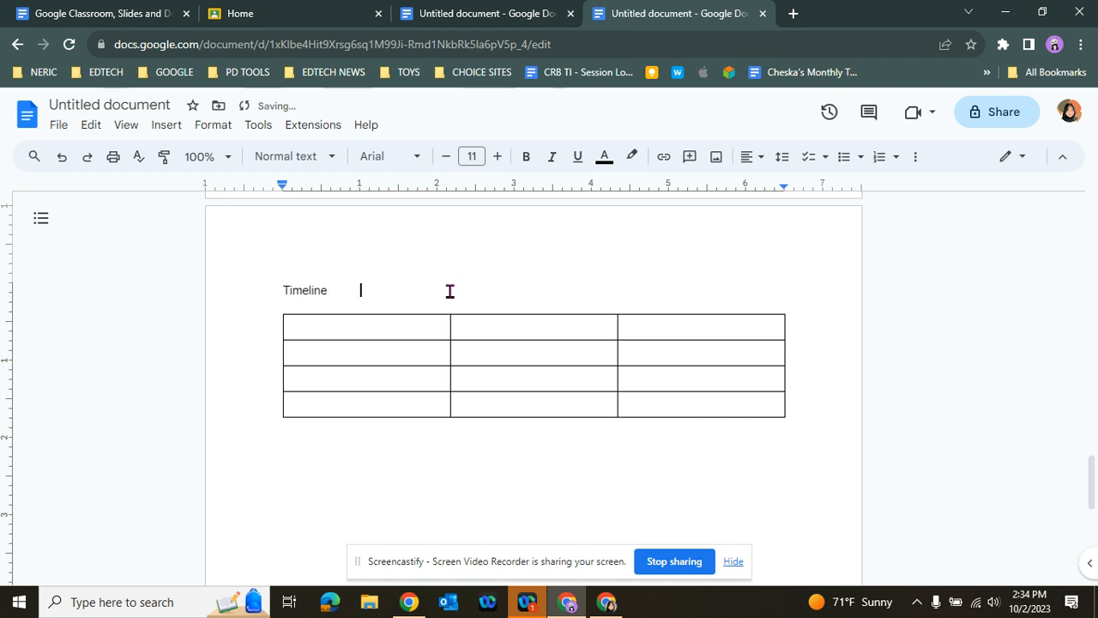
- Fill the table's first row with the headers Date, Event and Notes and make them bold
left_click(419, 329)
type("Date")
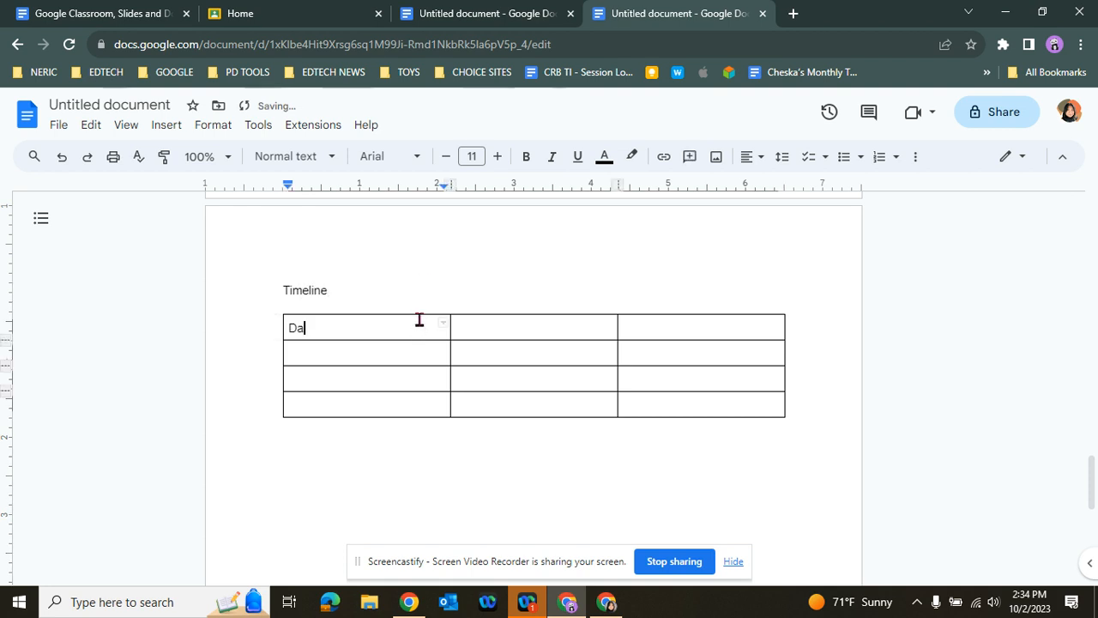
key("Tab")
type("Event")
key("Tab")
type("Notes")
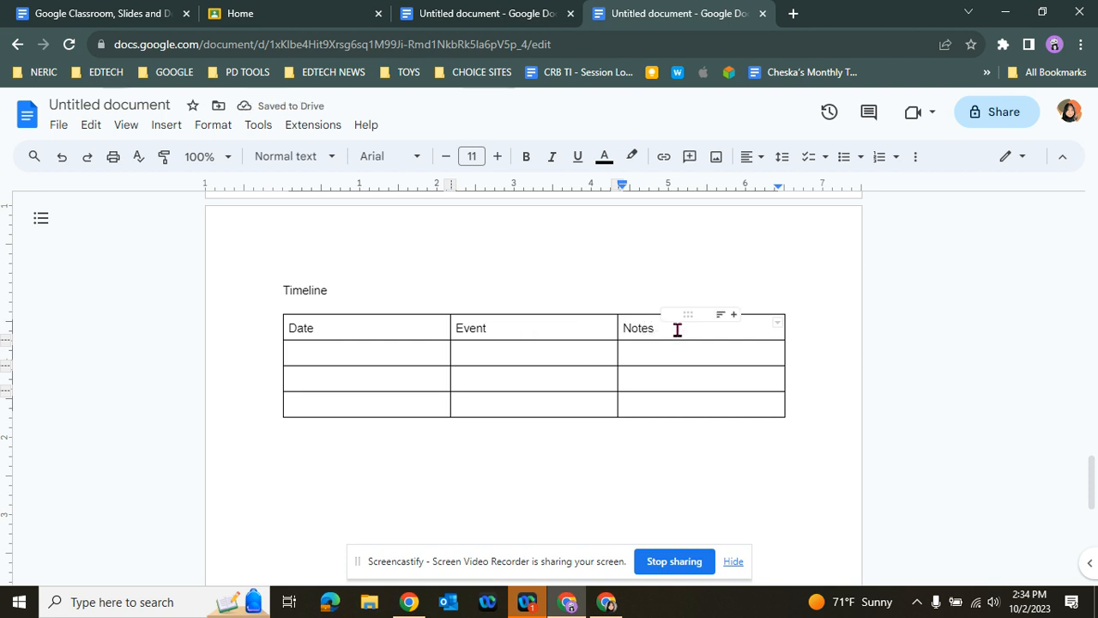
left_click_drag(677, 329, 332, 317)
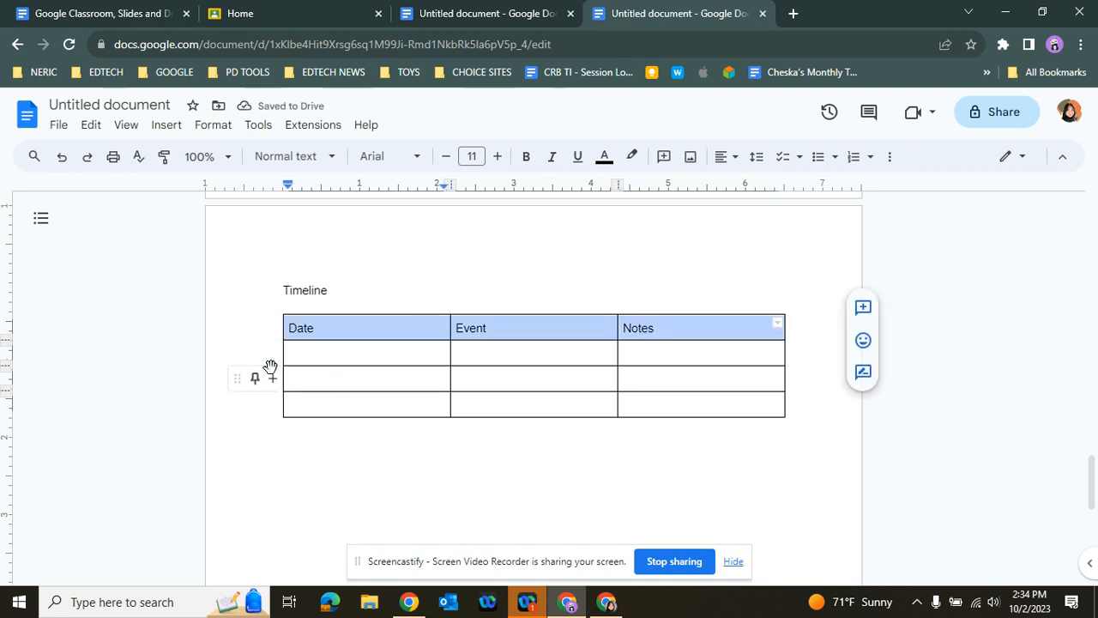
left_click(527, 157)
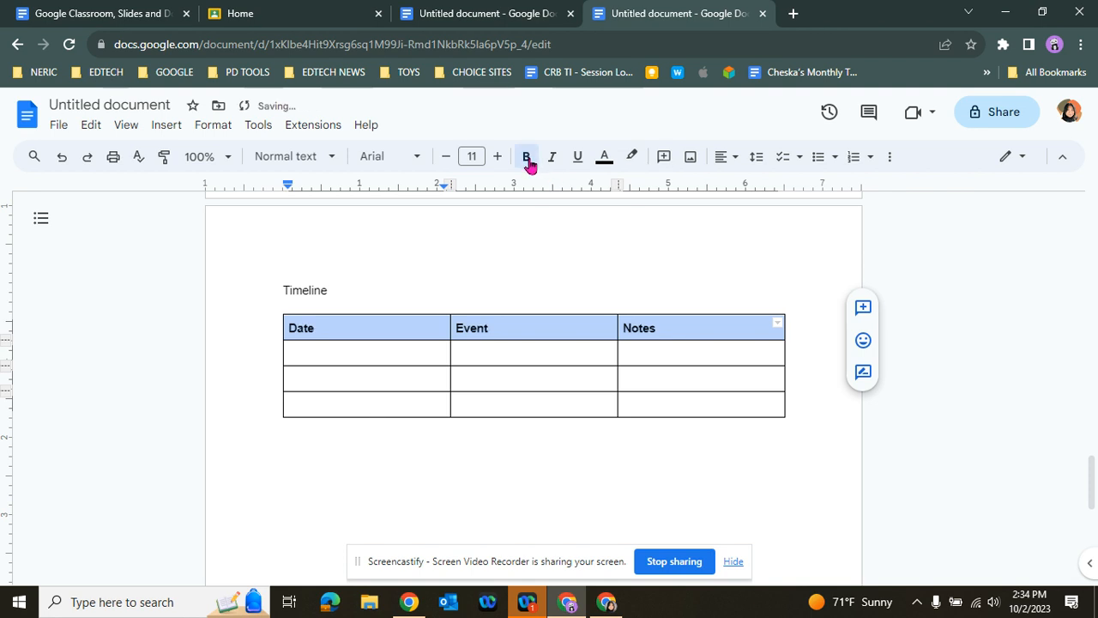
- Center the Date, Event and Notes headers within their table cells
left_click(734, 163)
left_click(745, 184)
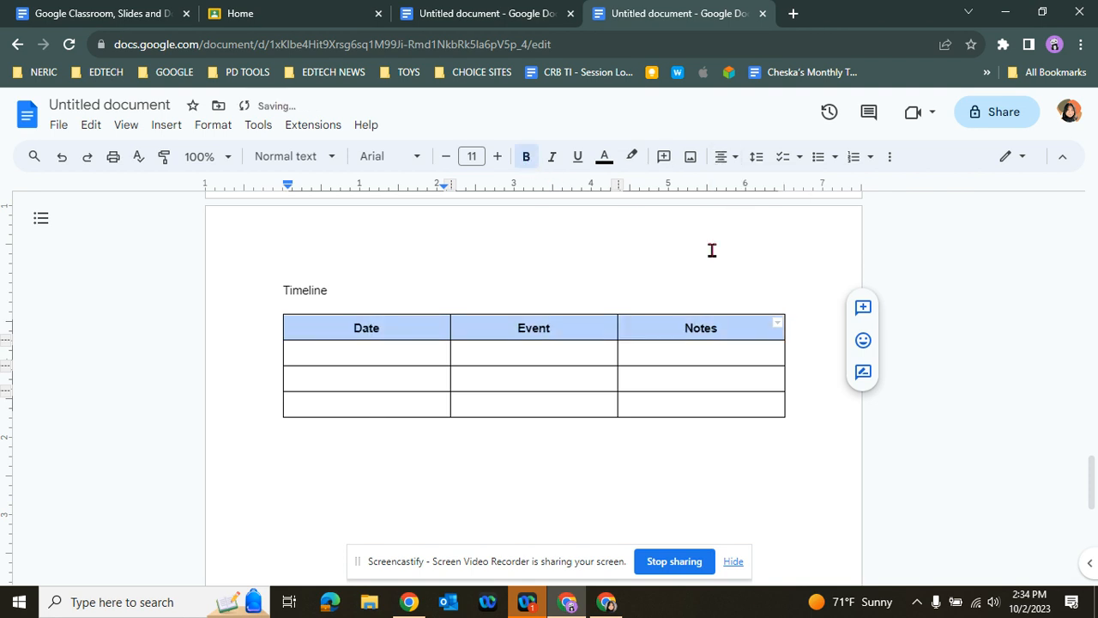
left_click(694, 271)
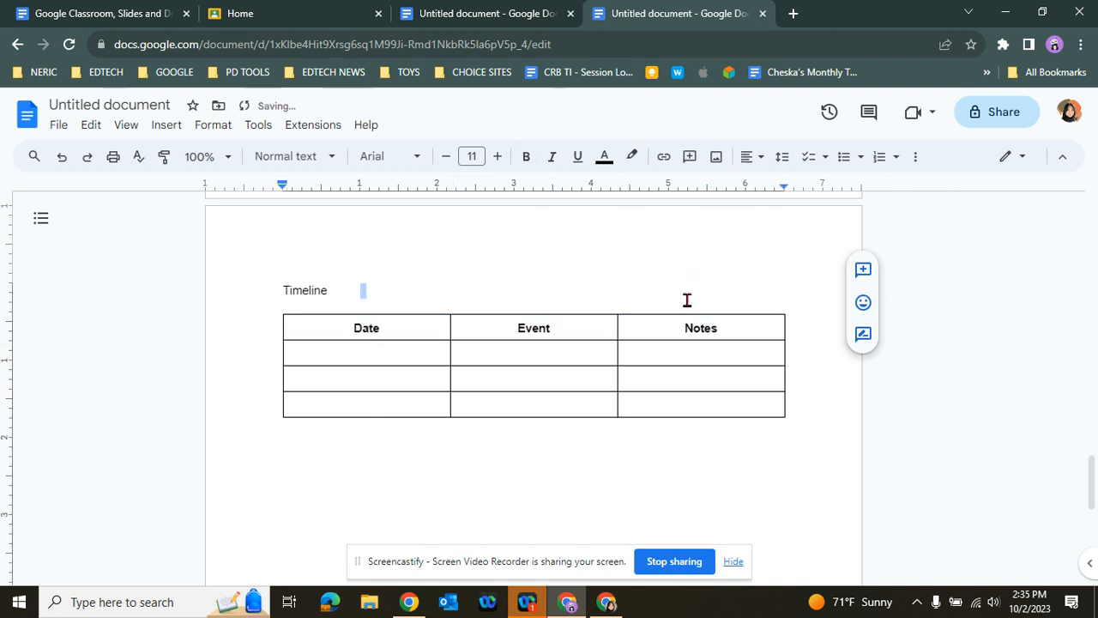
- Open the table properties for the header row and set the table border color to bright blue
left_click_drag(321, 327, 648, 326)
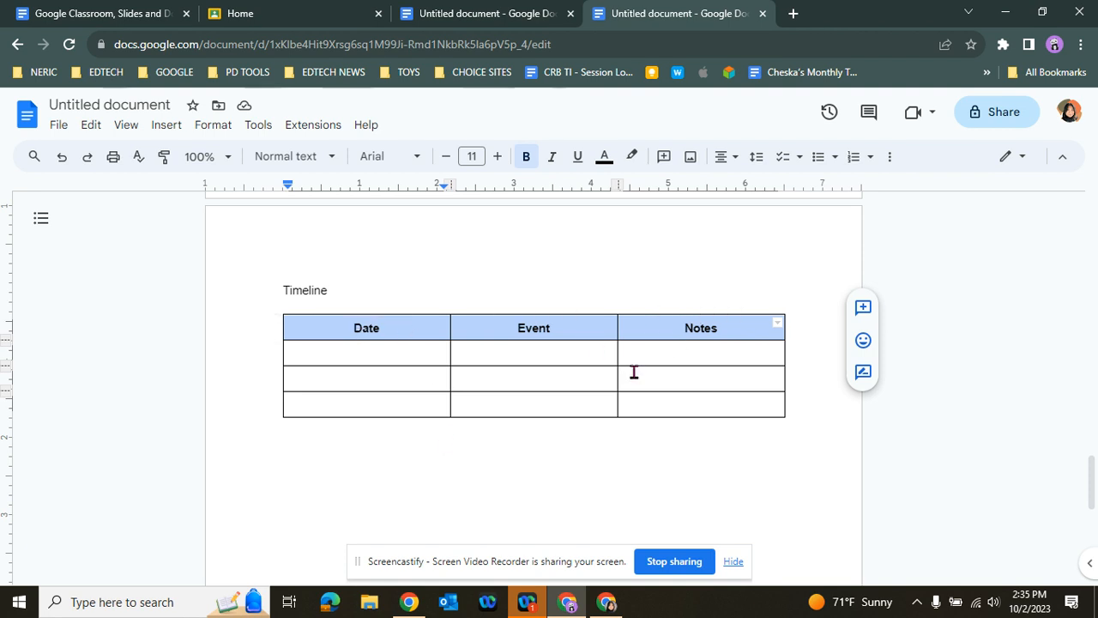
left_click(639, 326)
right_click(639, 326)
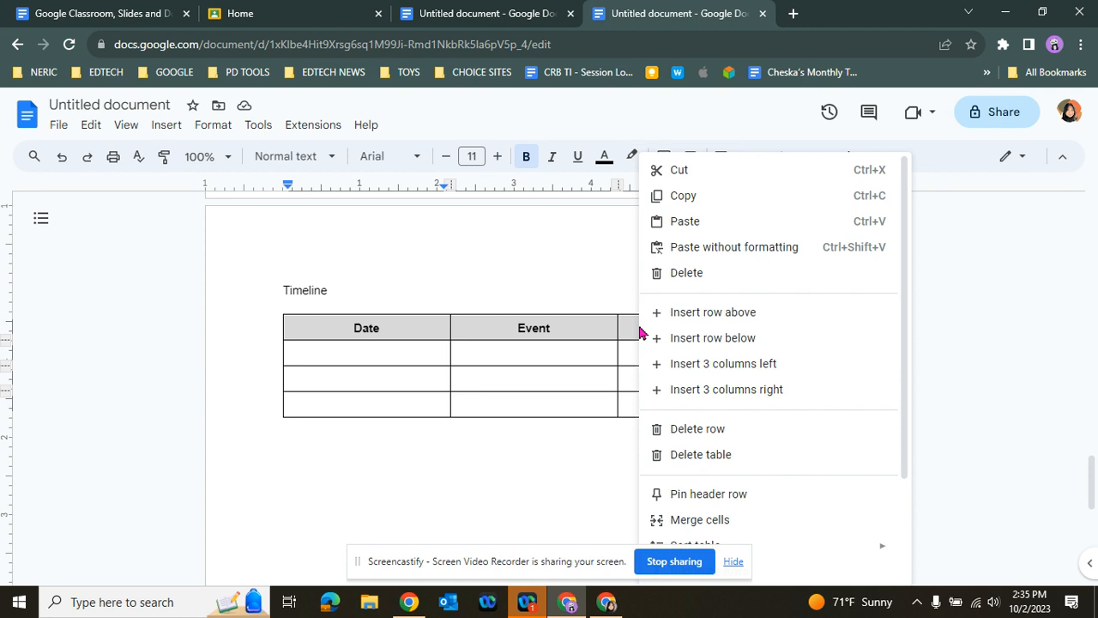
scroll(749, 314, "down", 3)
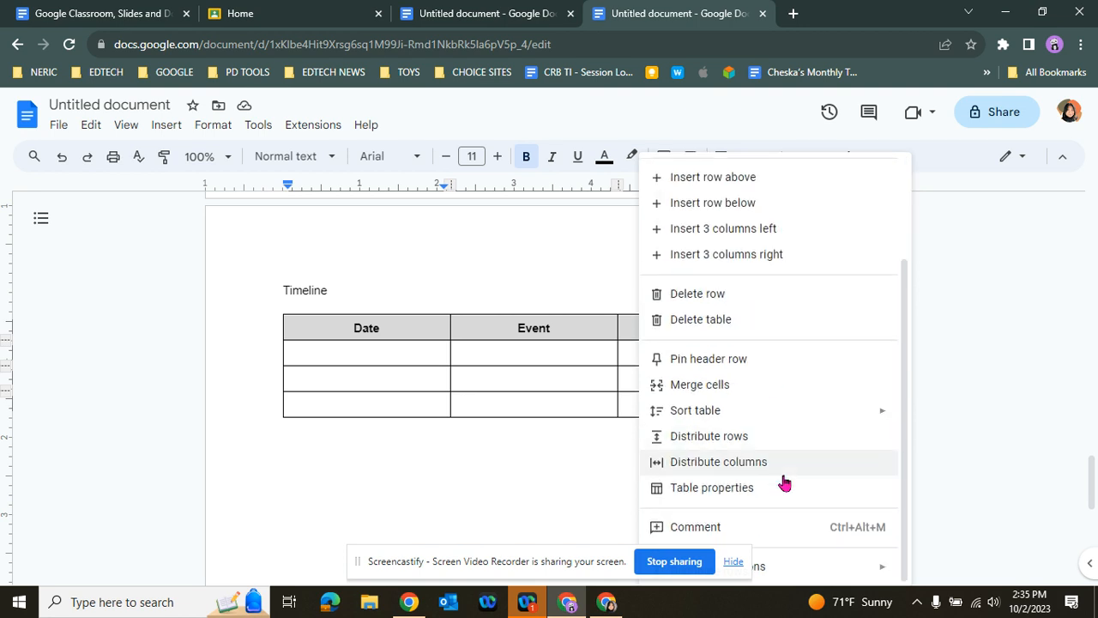
left_click(712, 489)
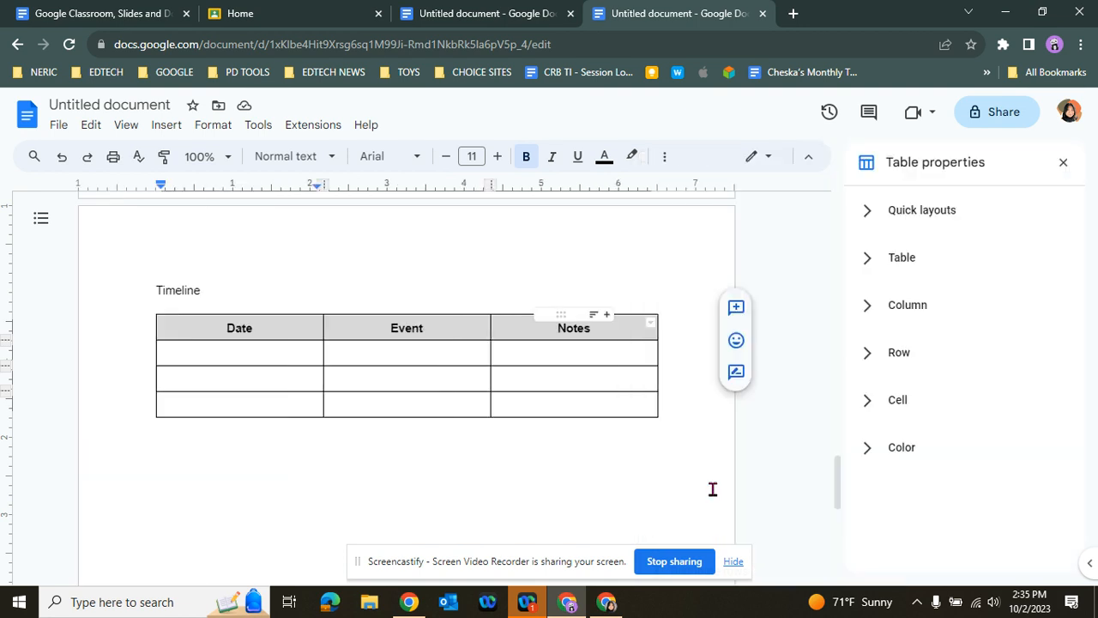
left_click(893, 455)
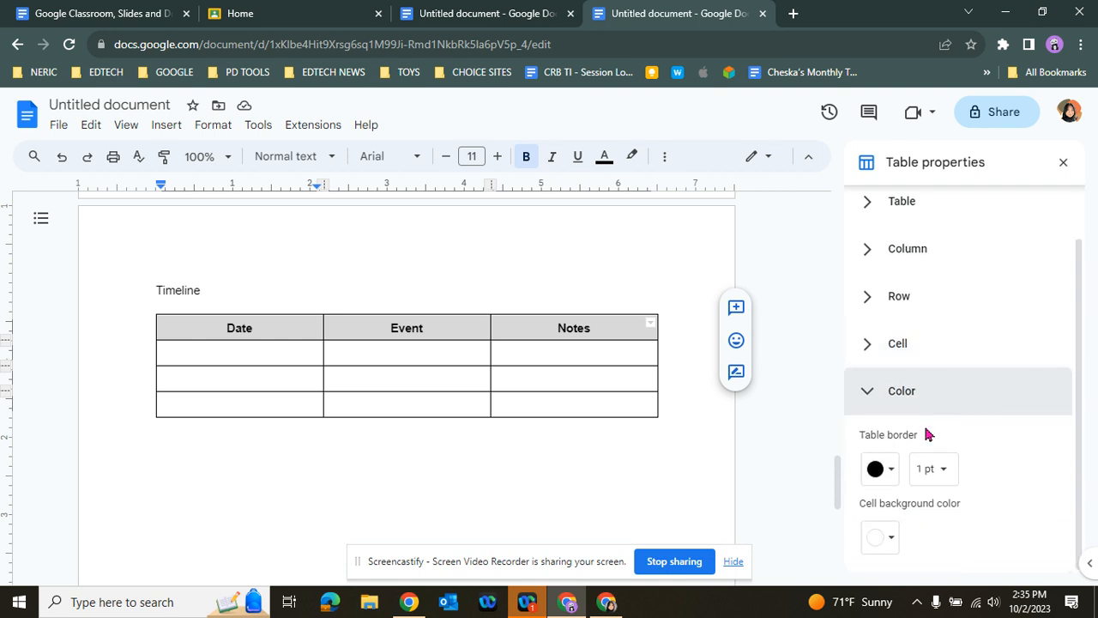
left_click(892, 470)
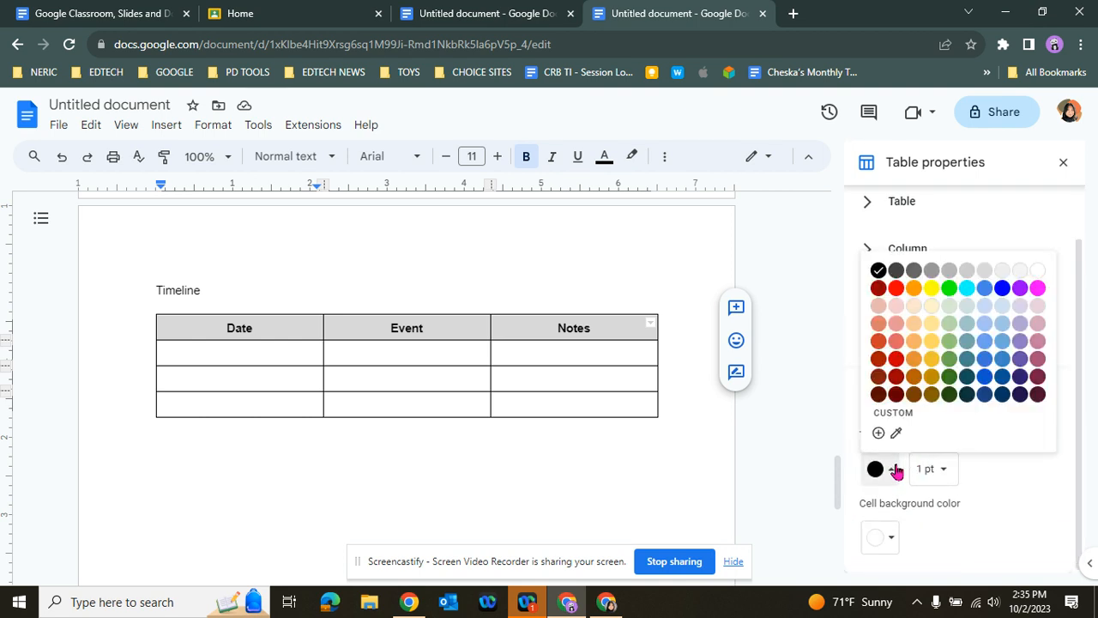
left_click(1002, 340)
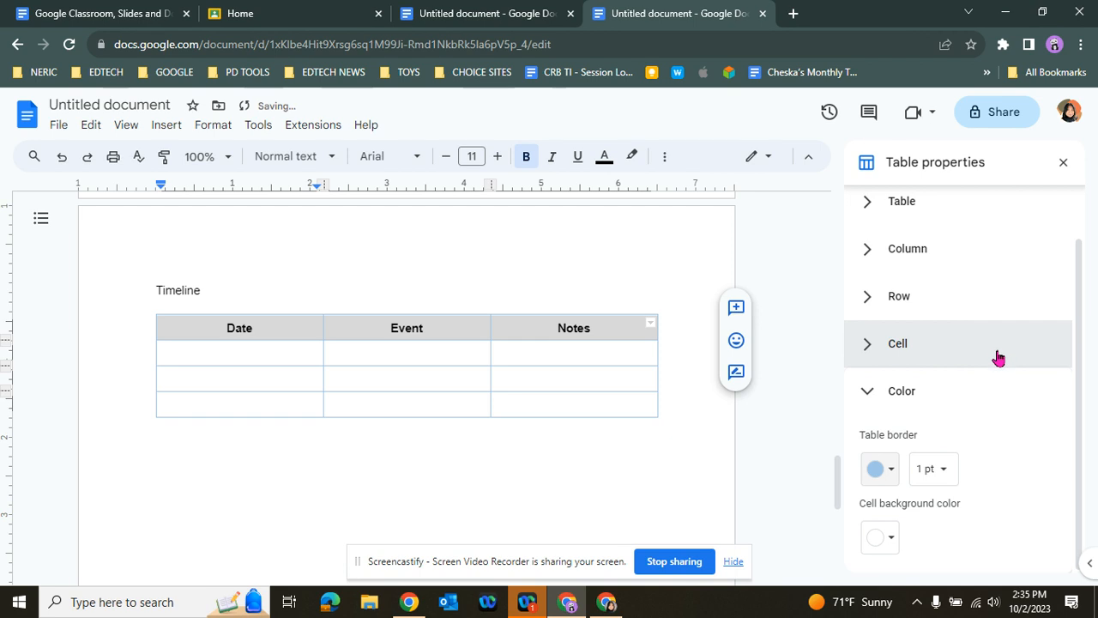
left_click(893, 475)
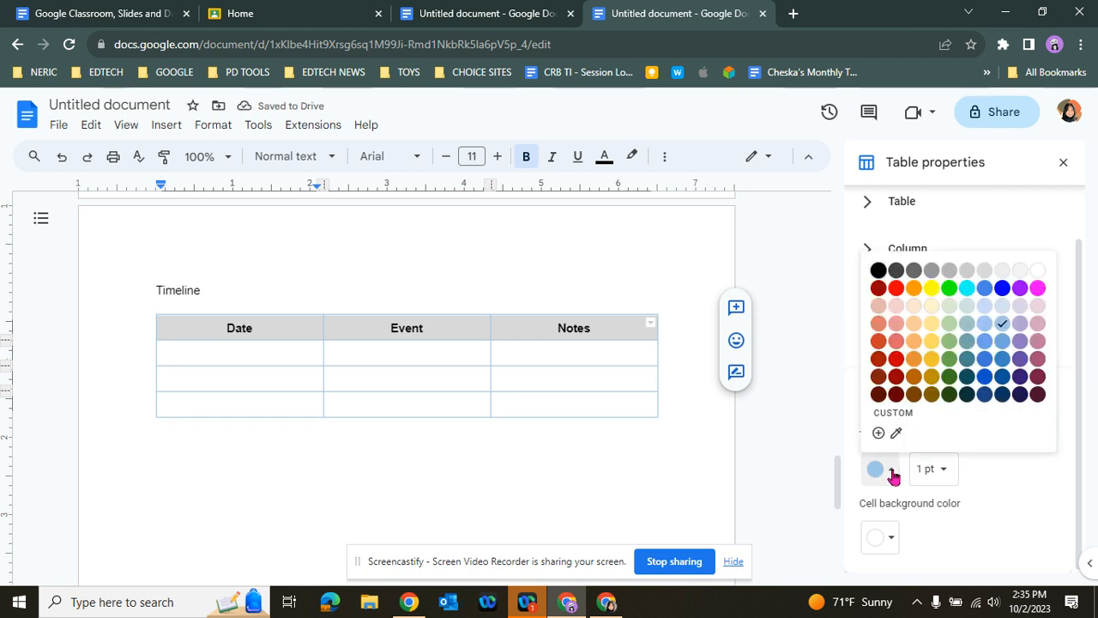
left_click(1003, 290)
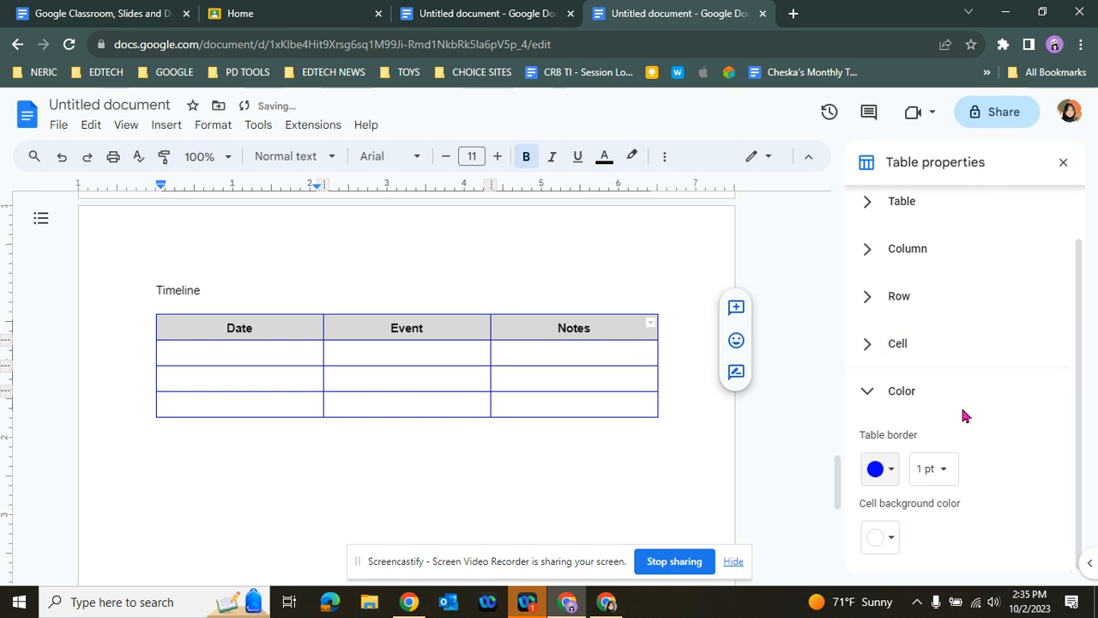
- Give the header row cells a light blue background color
left_click(893, 538)
left_click(1003, 388)
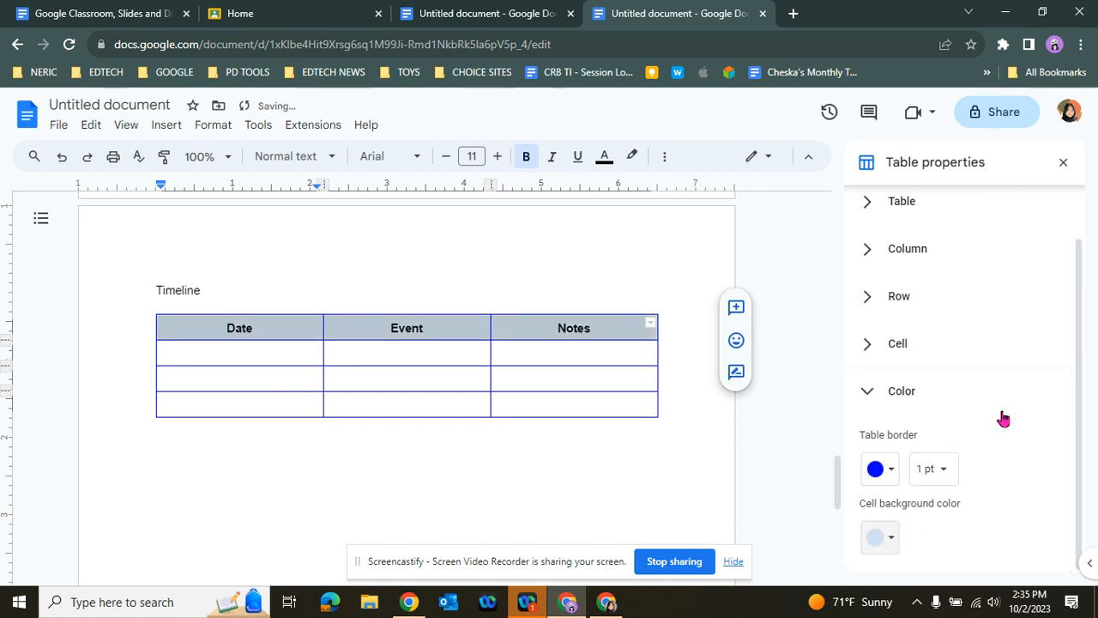
left_click(544, 478)
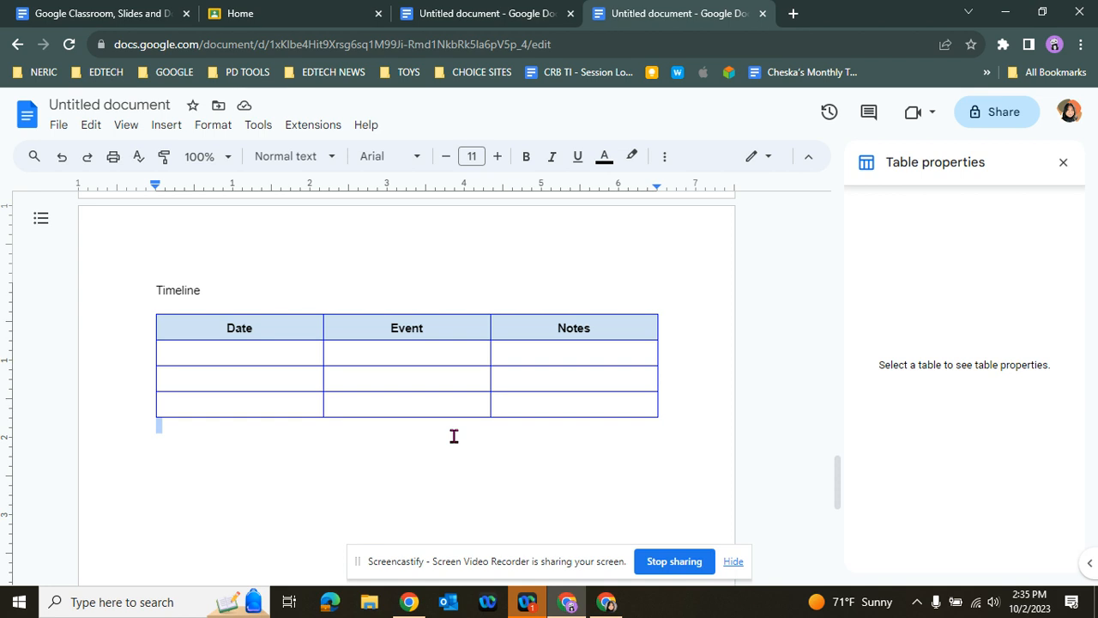
- Review the document from the title and wrapped portrait on the first page to the large painting on the second page
scroll(466, 324, "up", 15)
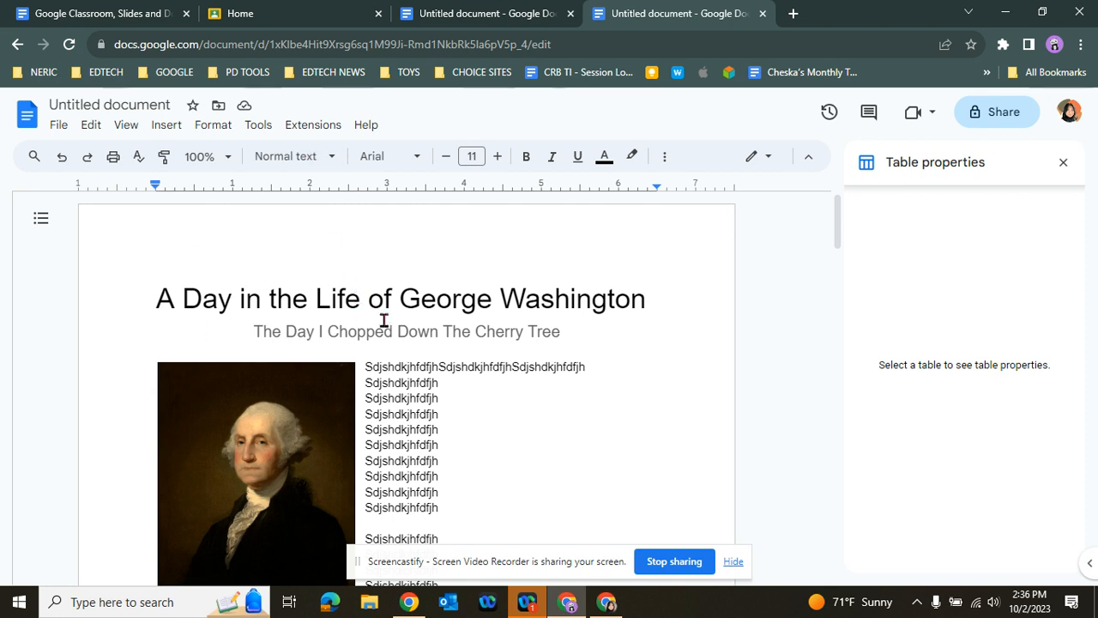
scroll(452, 355, "down", 2)
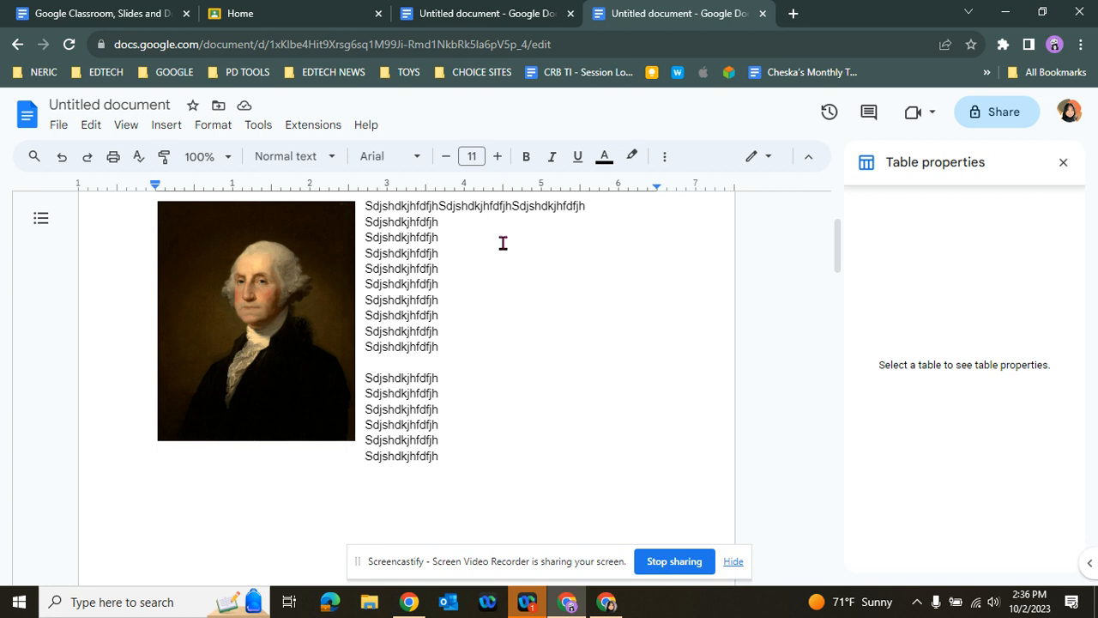
scroll(520, 316, "down", 4)
scroll(515, 366, "down", 10)
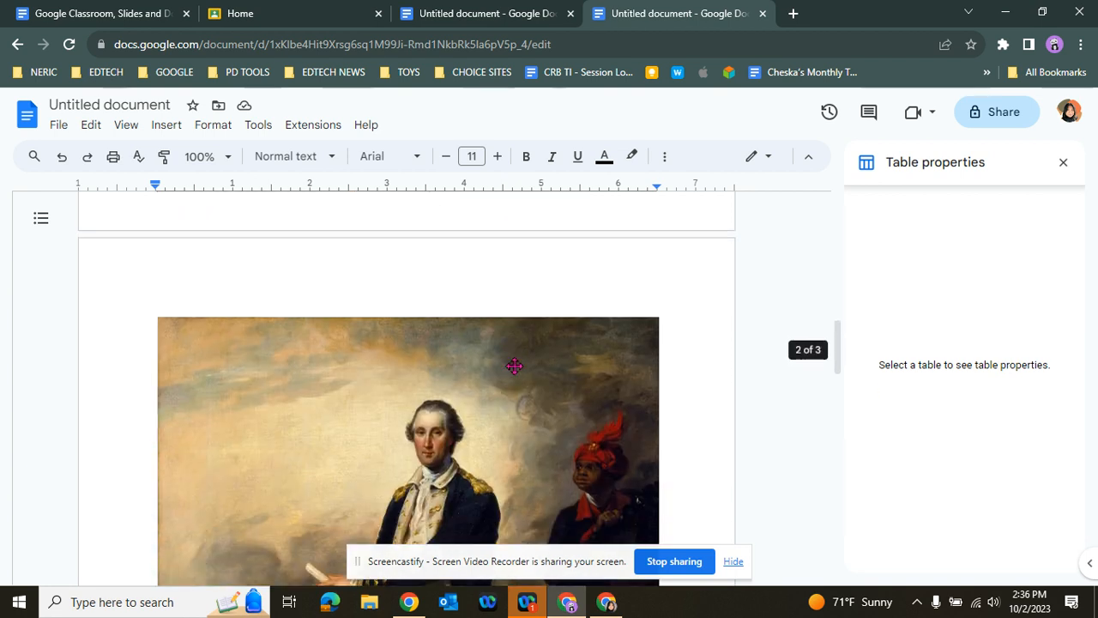